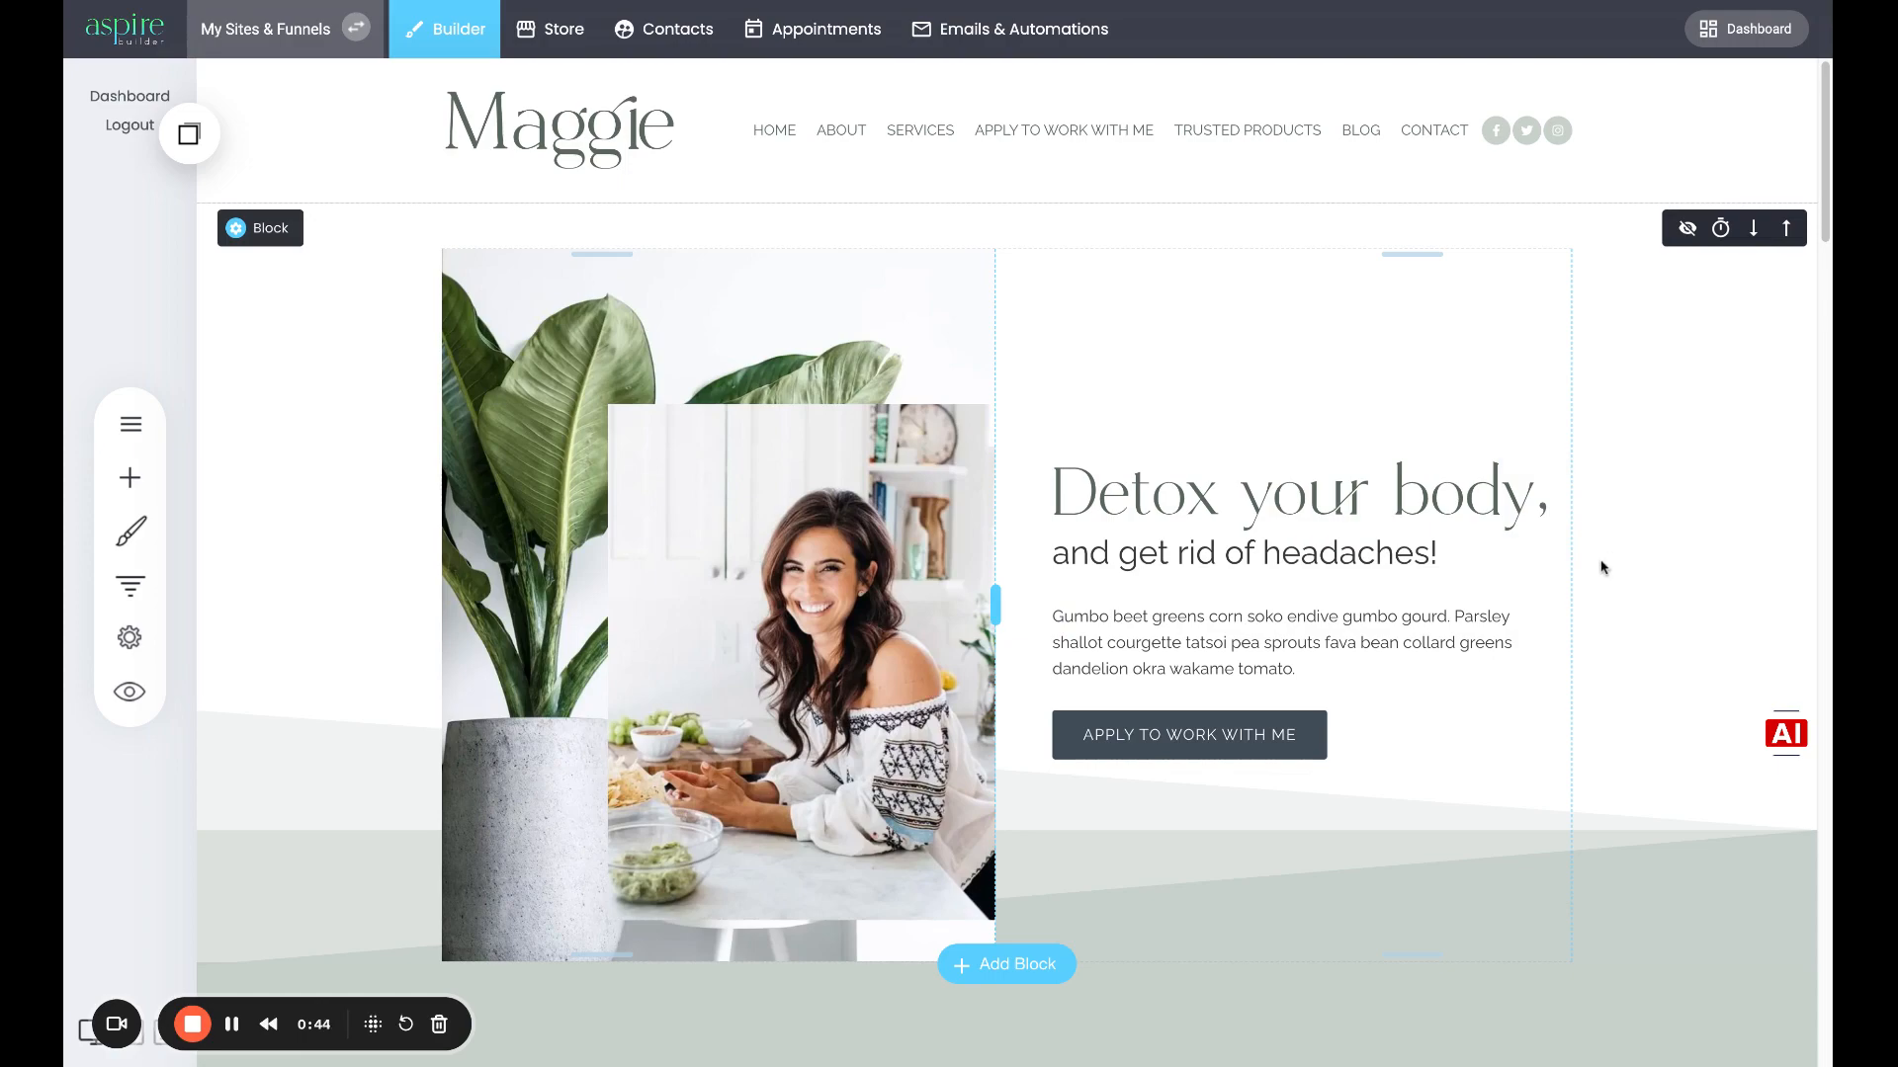
# - Open the site's Apply To Work With Me page and view the list of the site's pages
pyautogui.click(1029, 147)
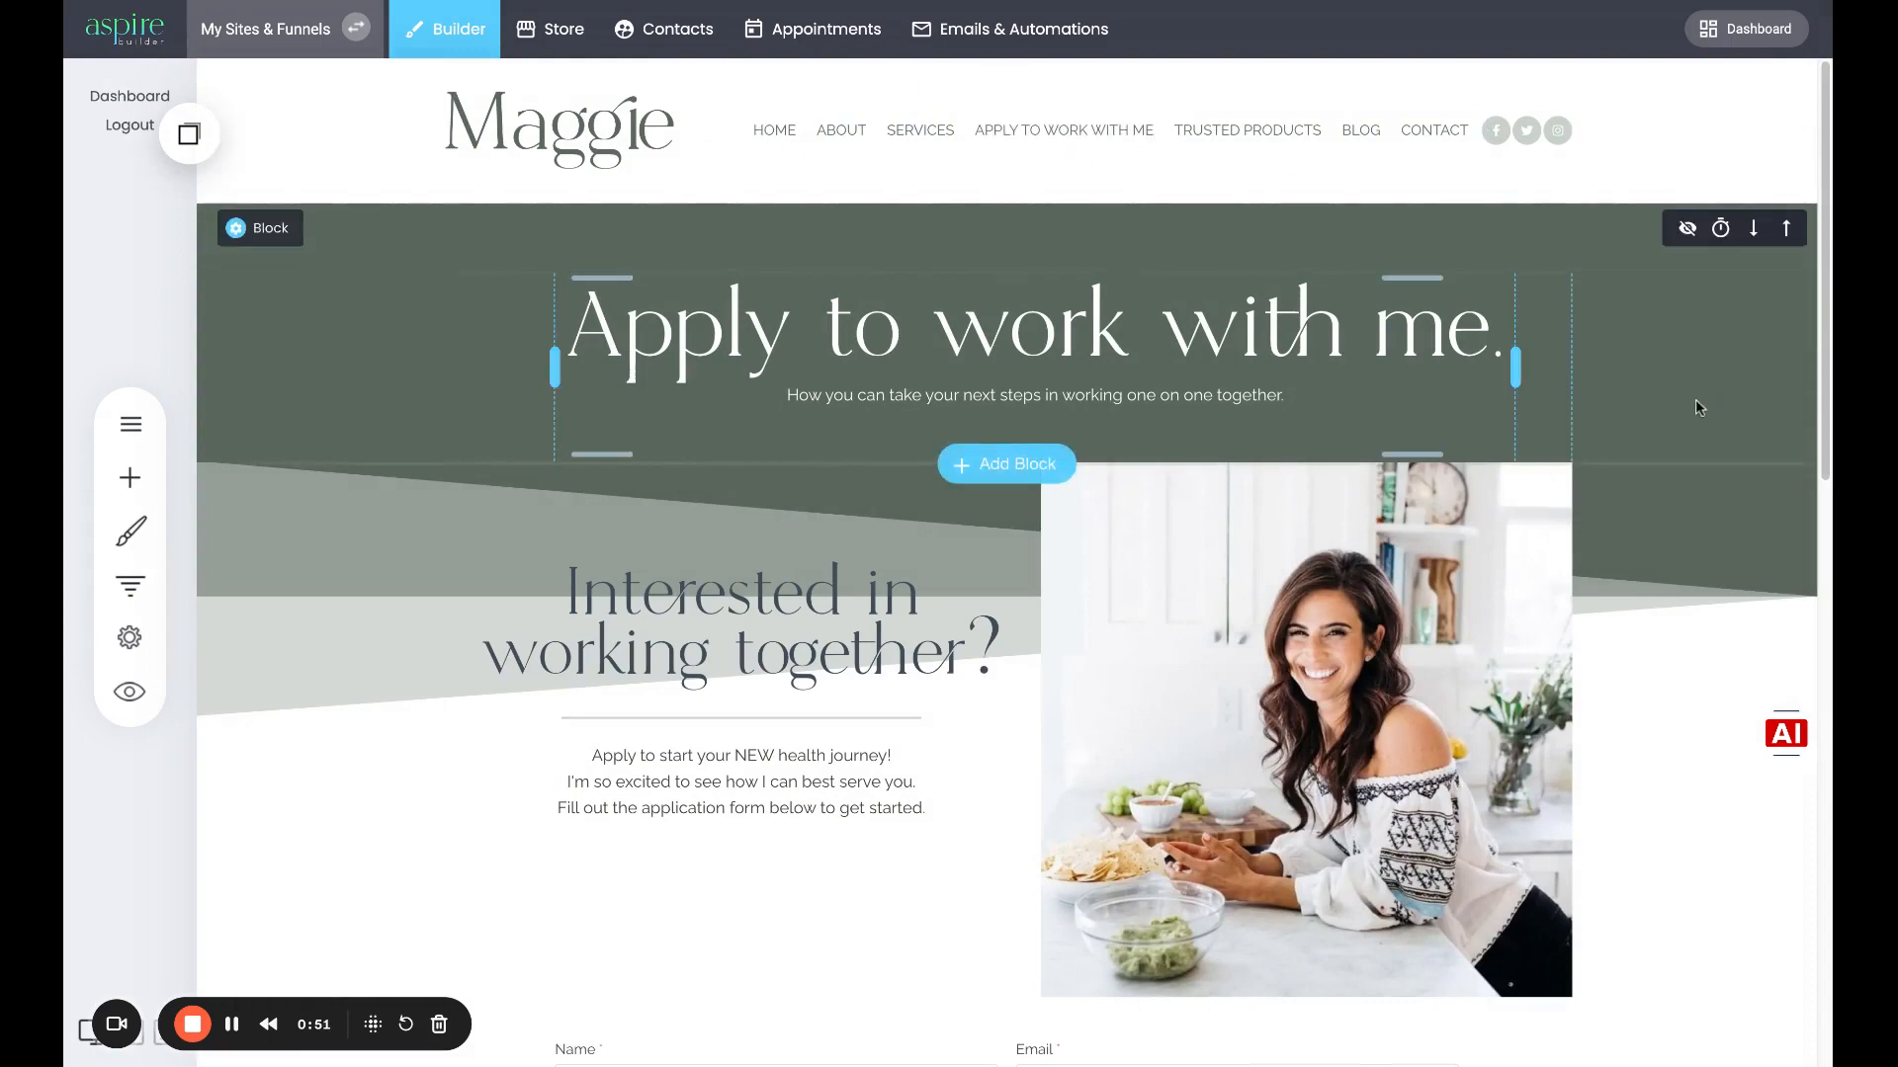
pyautogui.click(130, 424)
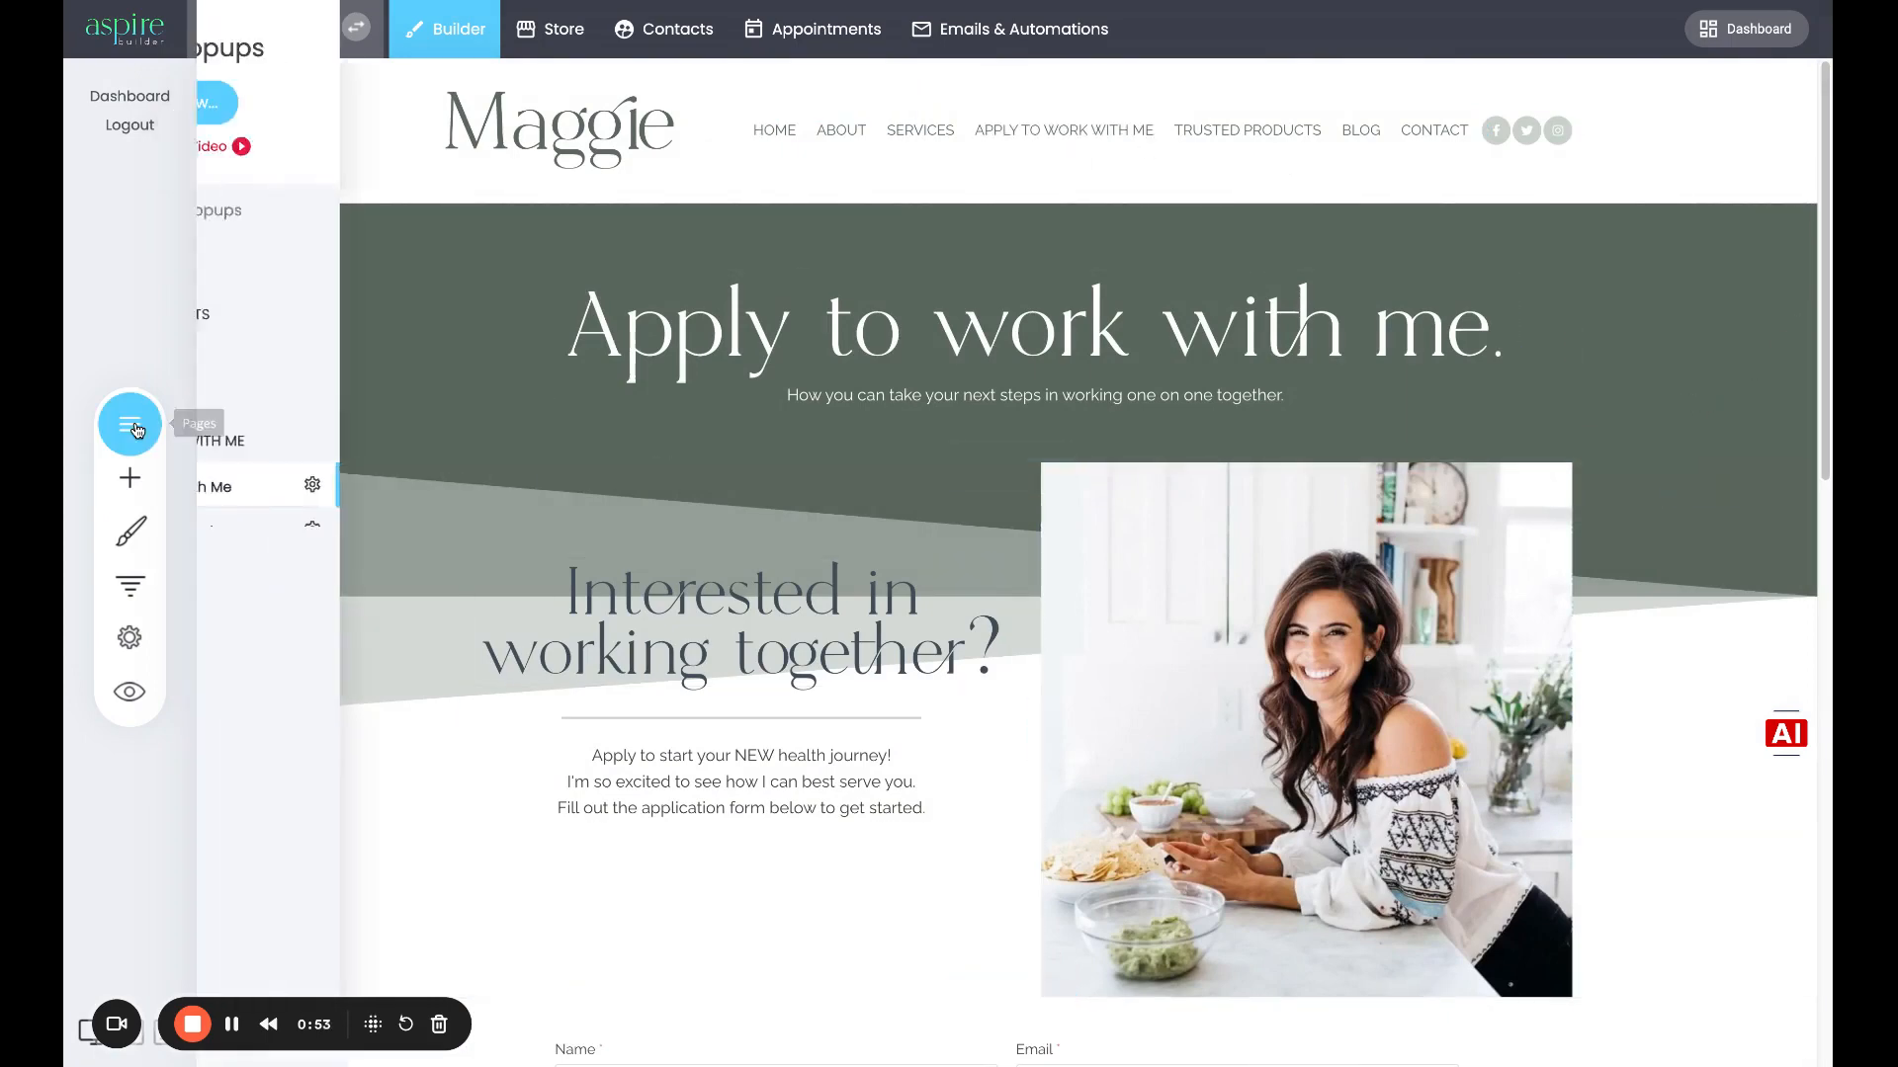
pyautogui.click(304, 276)
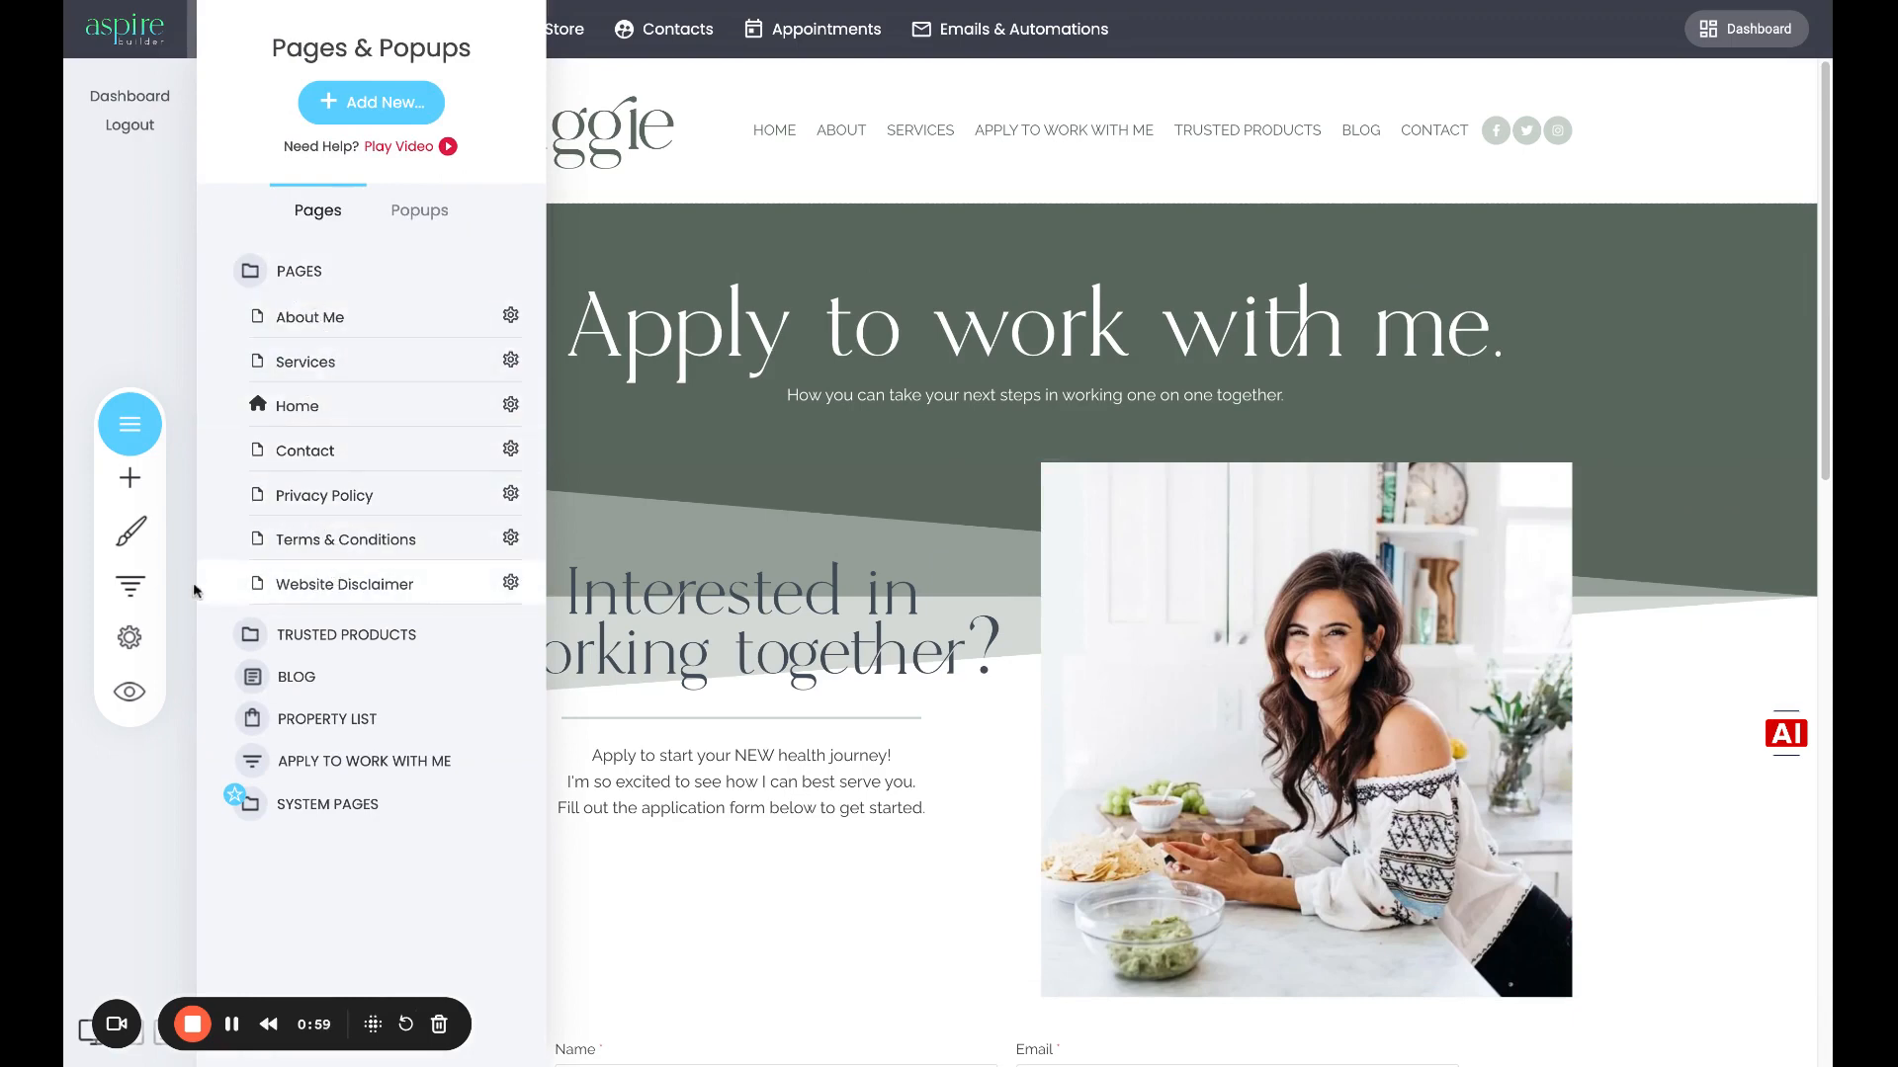
# - Review the steps of the Apply To Work With Me funnel and return to the page
pyautogui.click(131, 590)
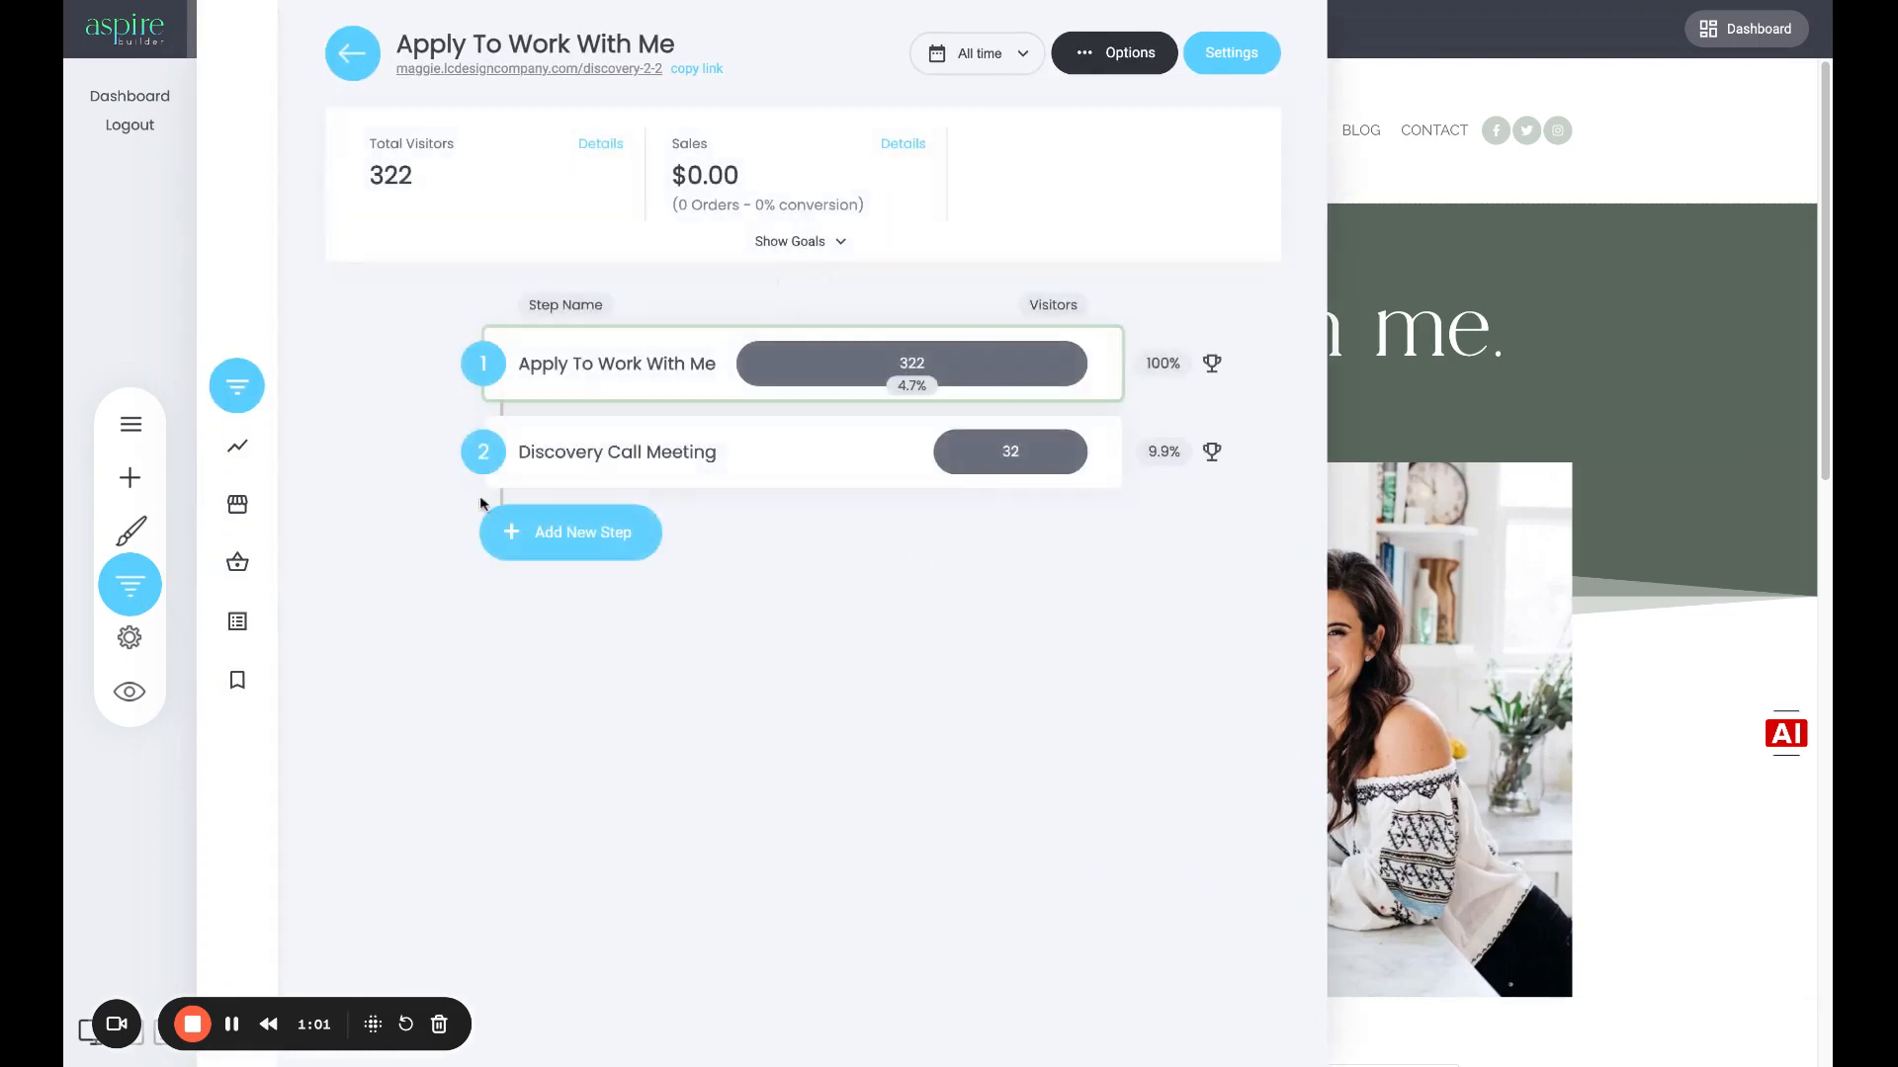
pyautogui.click(352, 57)
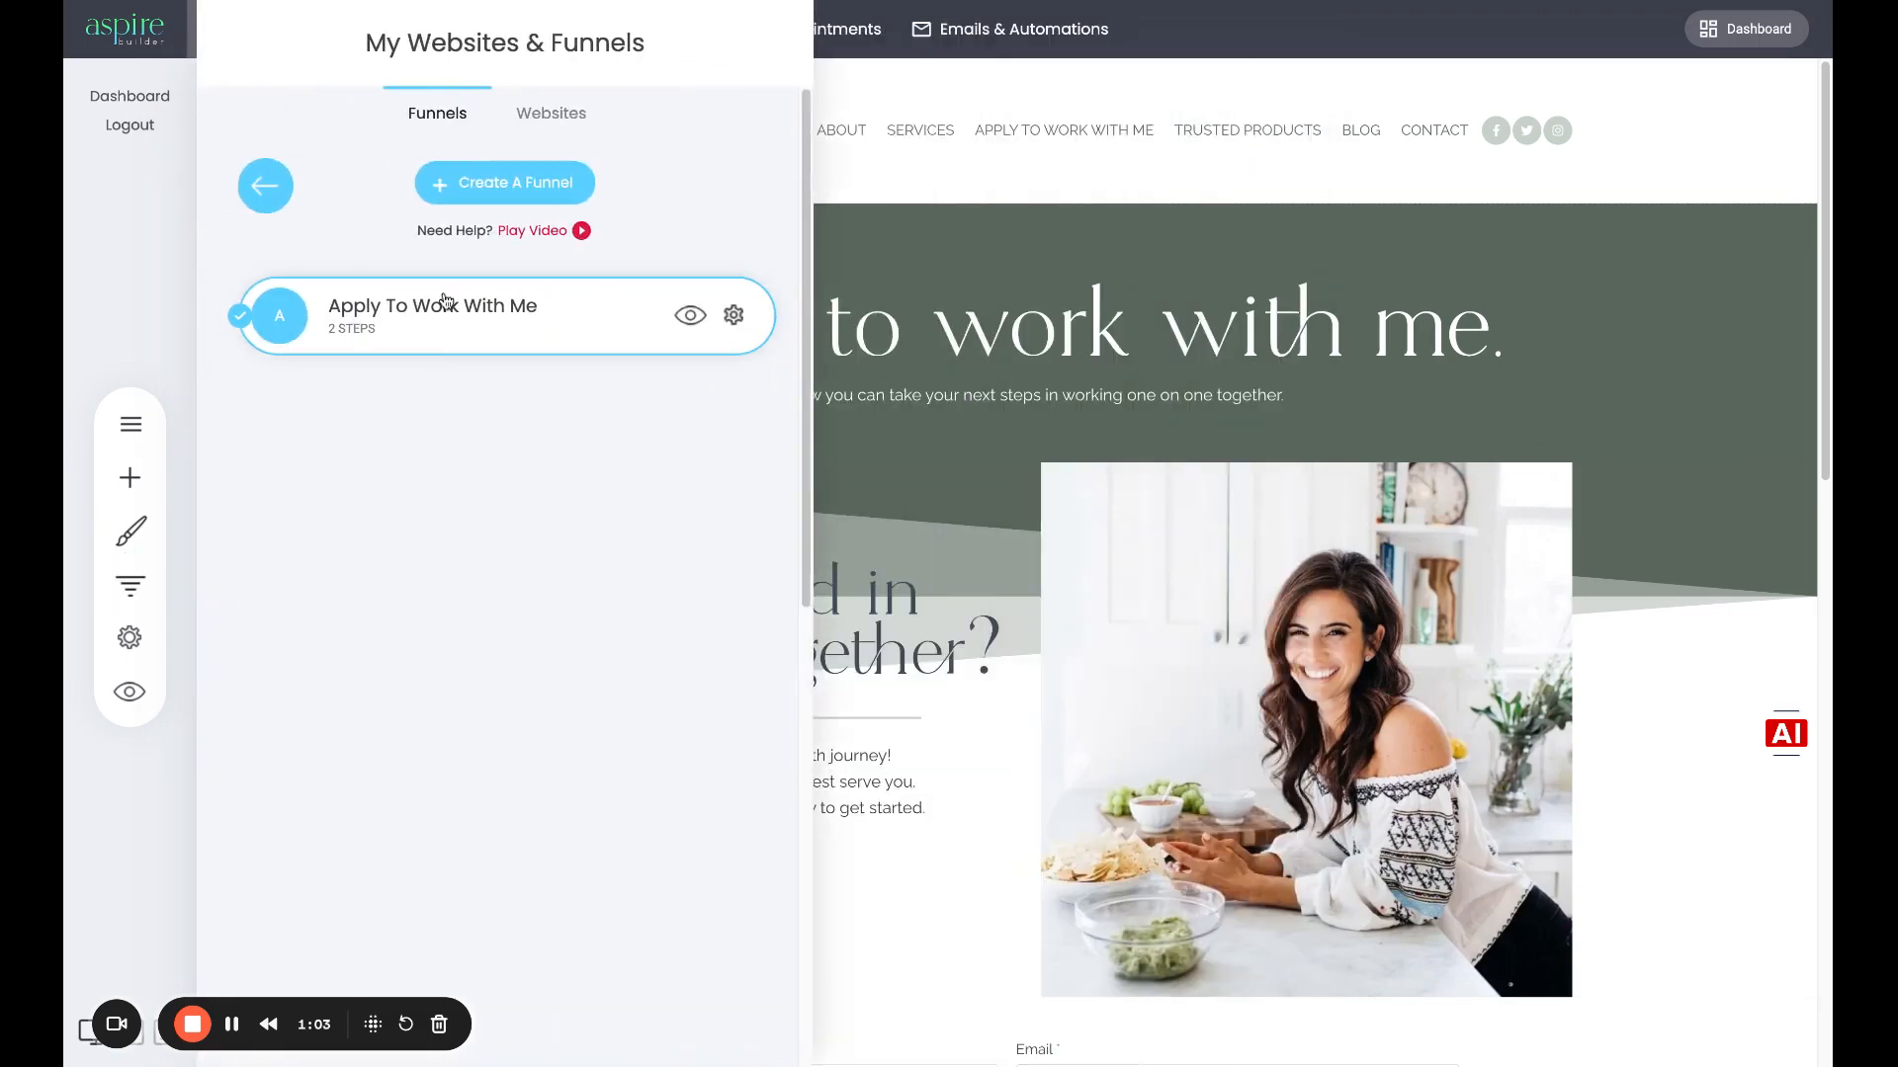
pyautogui.click(584, 321)
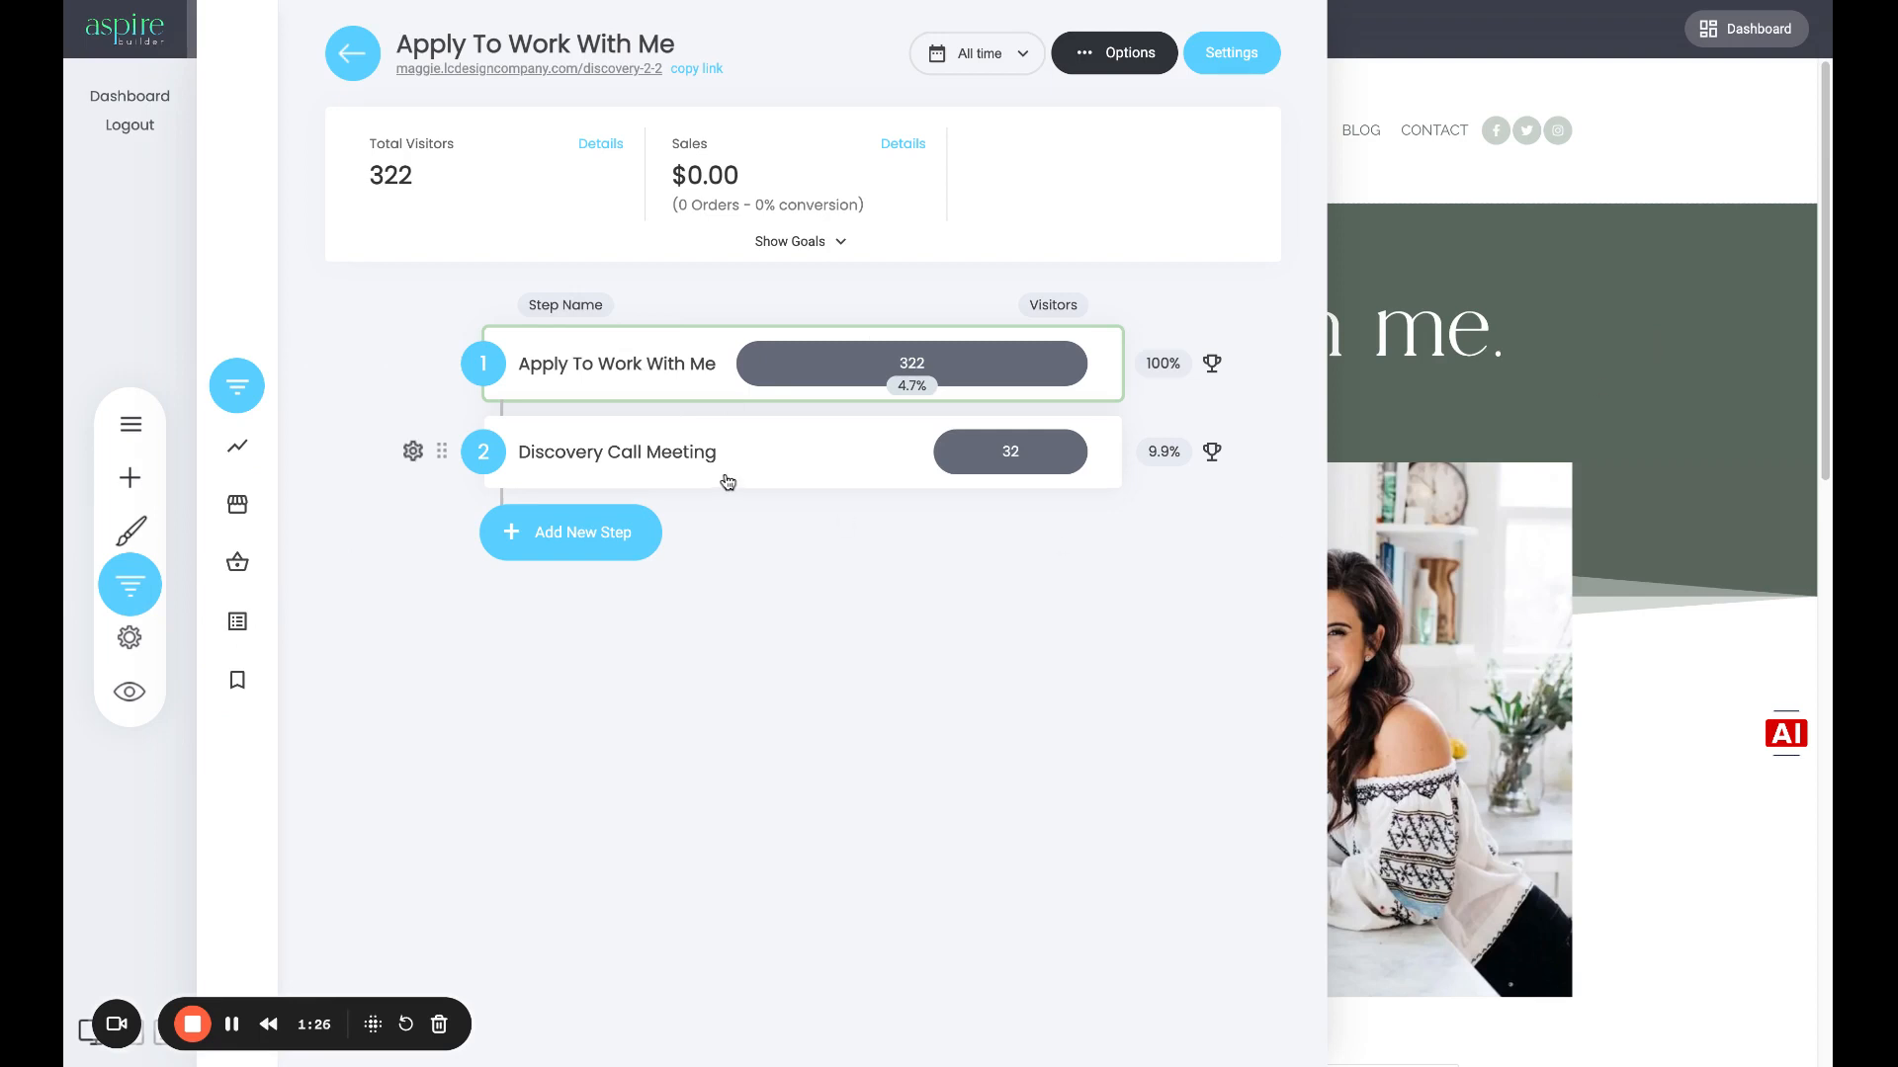
pyautogui.click(1538, 342)
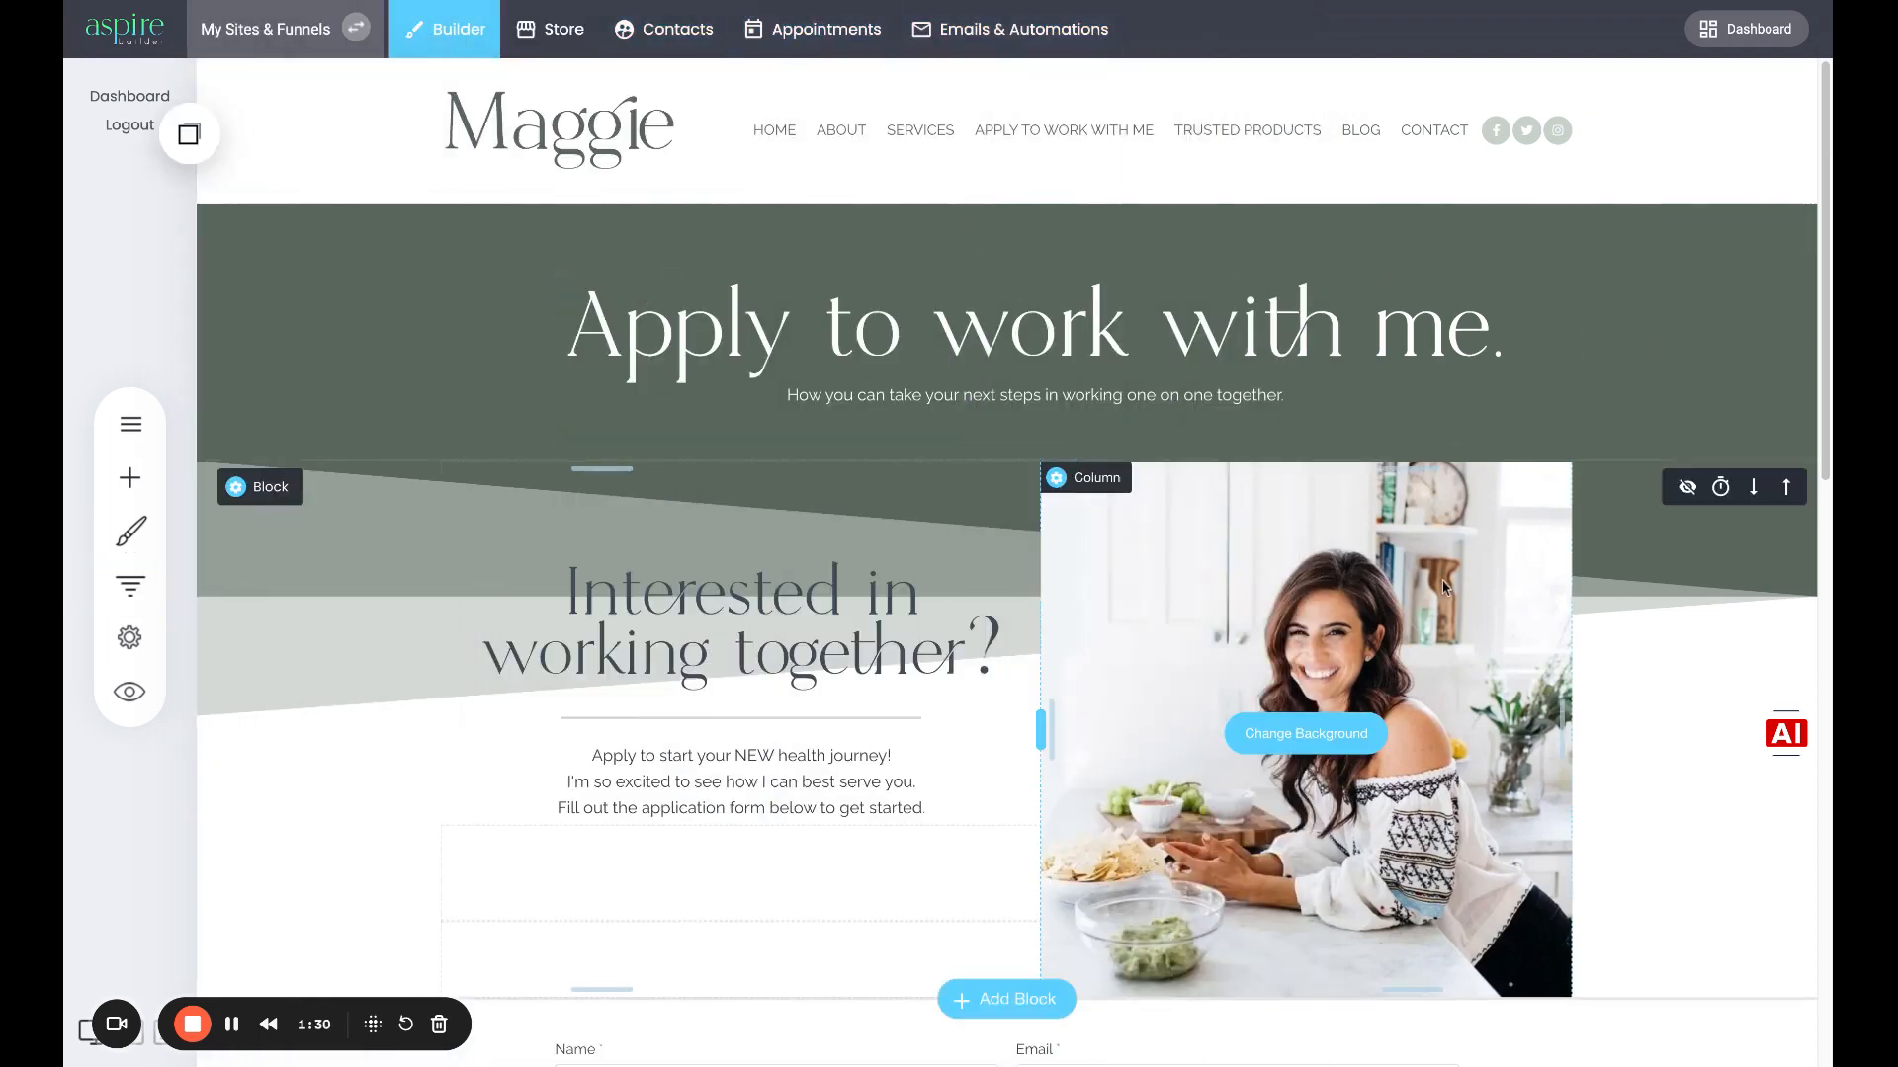
# - Examine the application form on the Apply To Work With Me page, including its editable list of form fields
pyautogui.scroll(-1, 1657, 623)
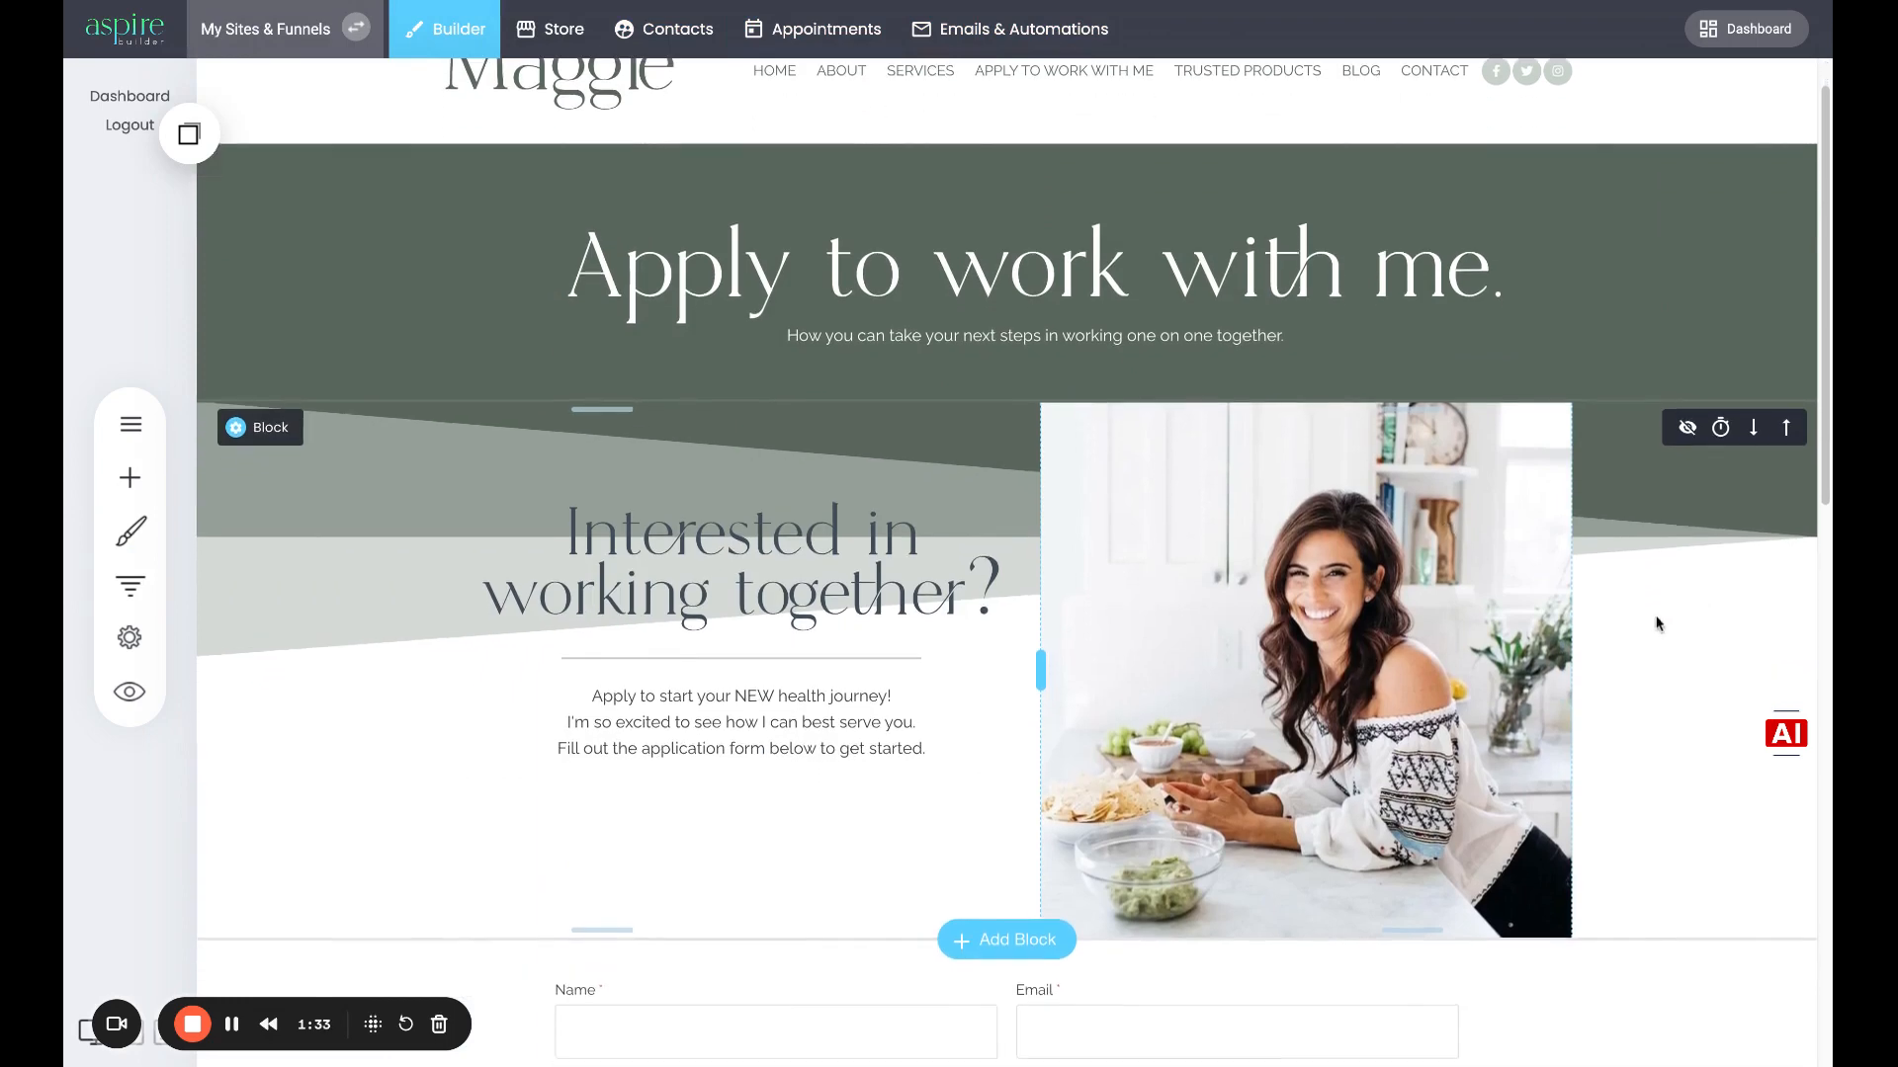
pyautogui.scroll(-1, 1650, 621)
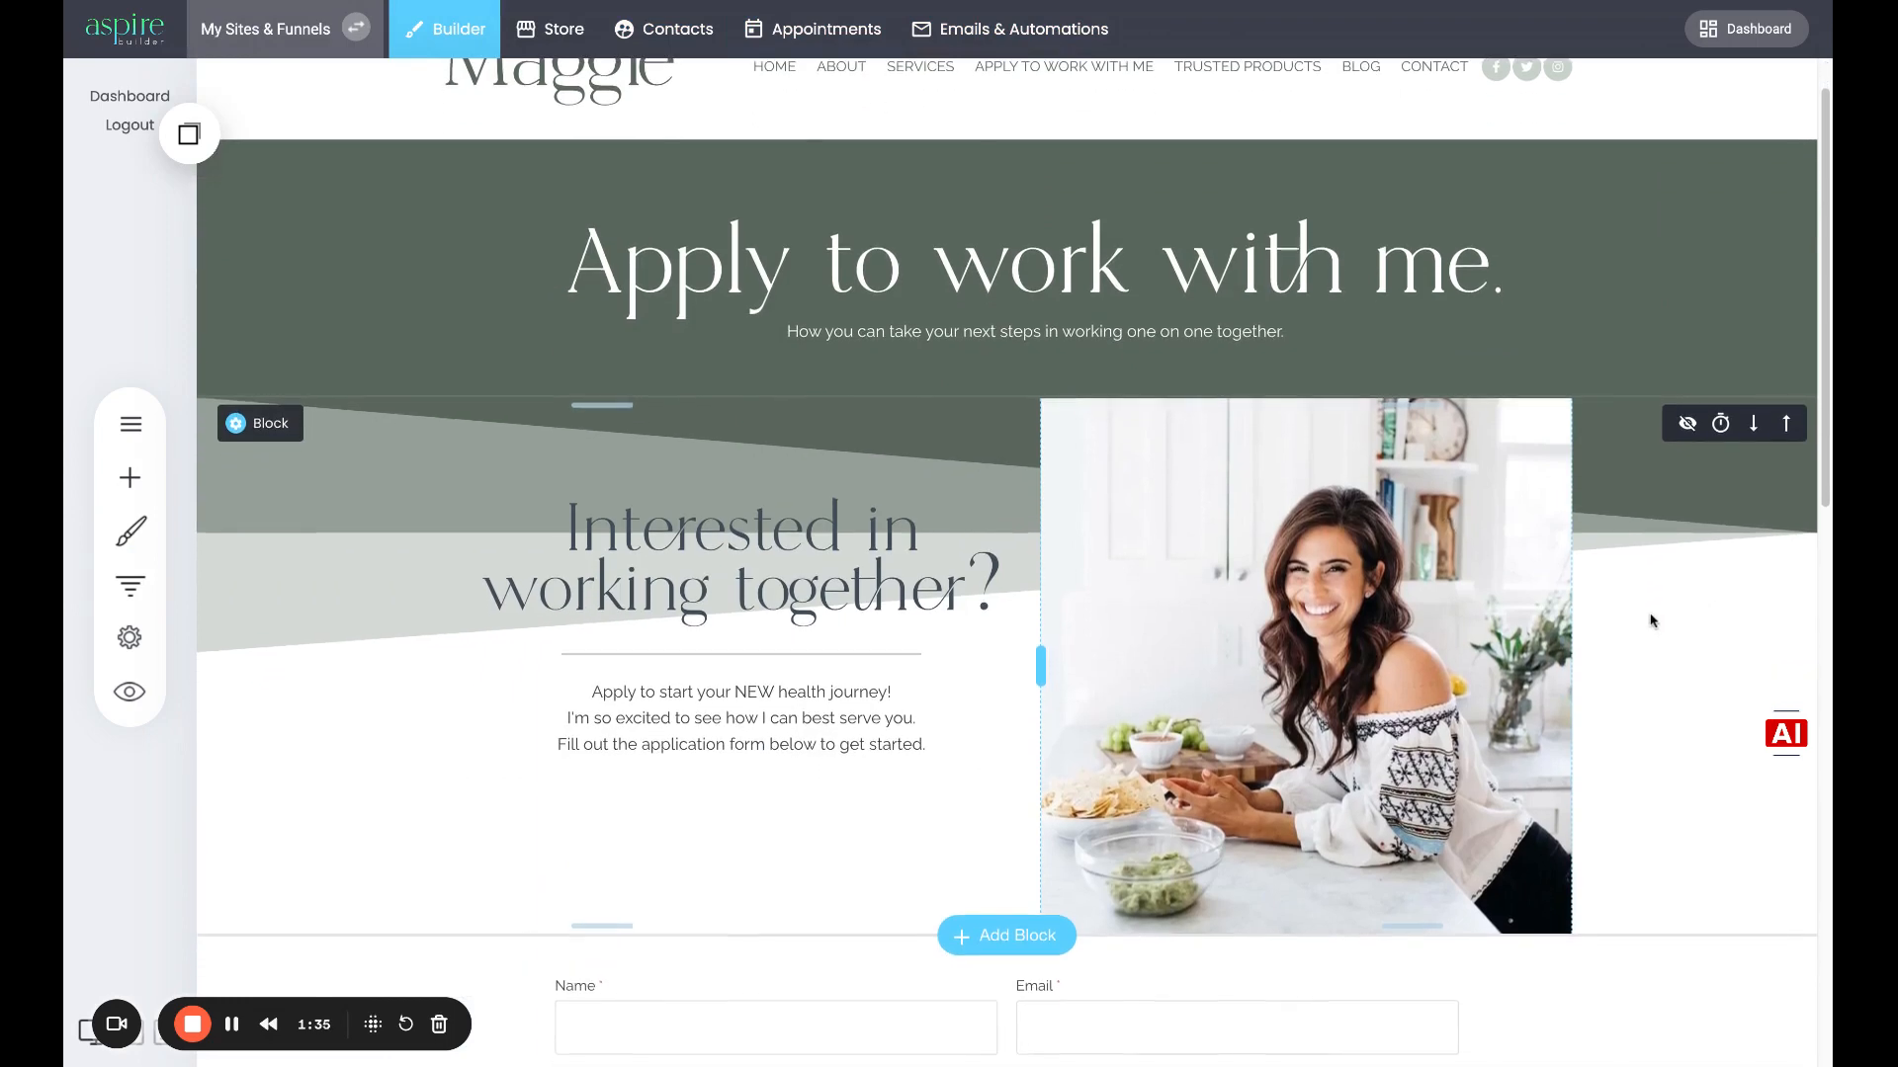
pyautogui.scroll(-3, 1651, 621)
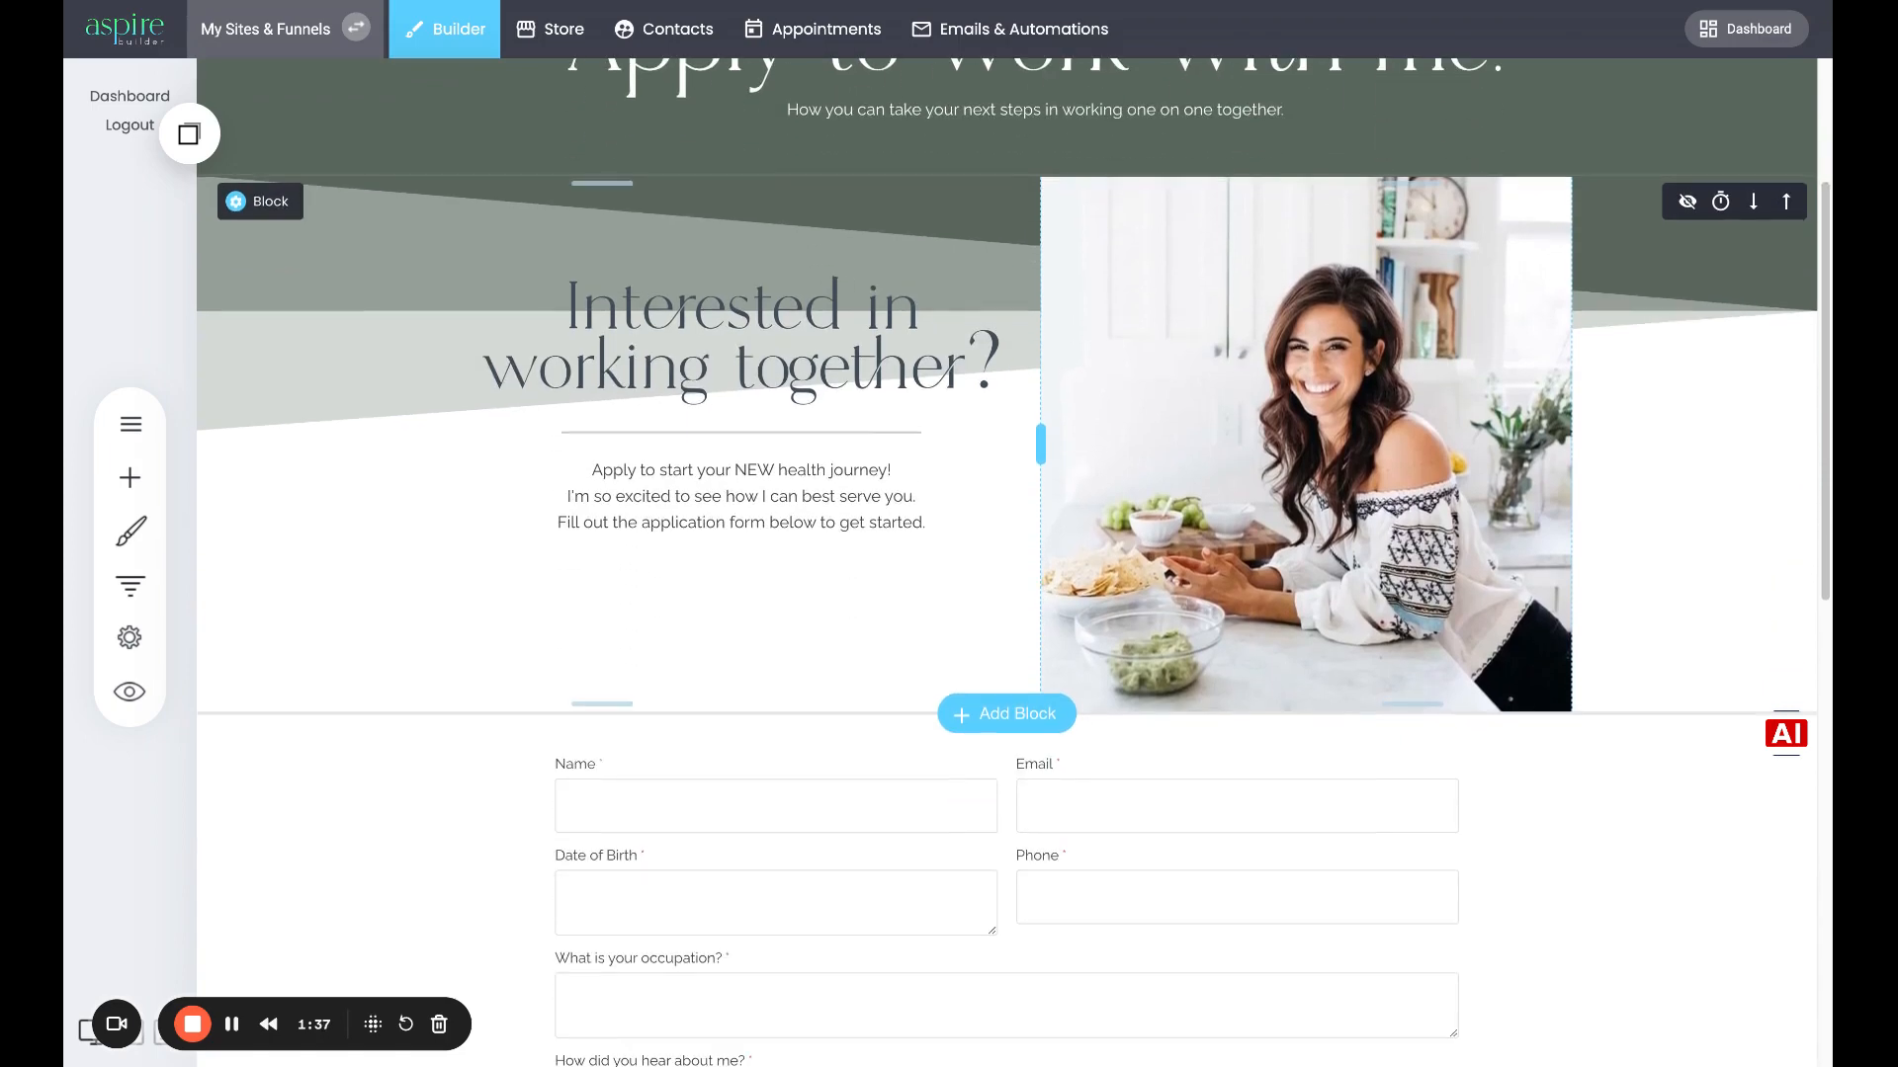
pyautogui.scroll(-2, 986, 589)
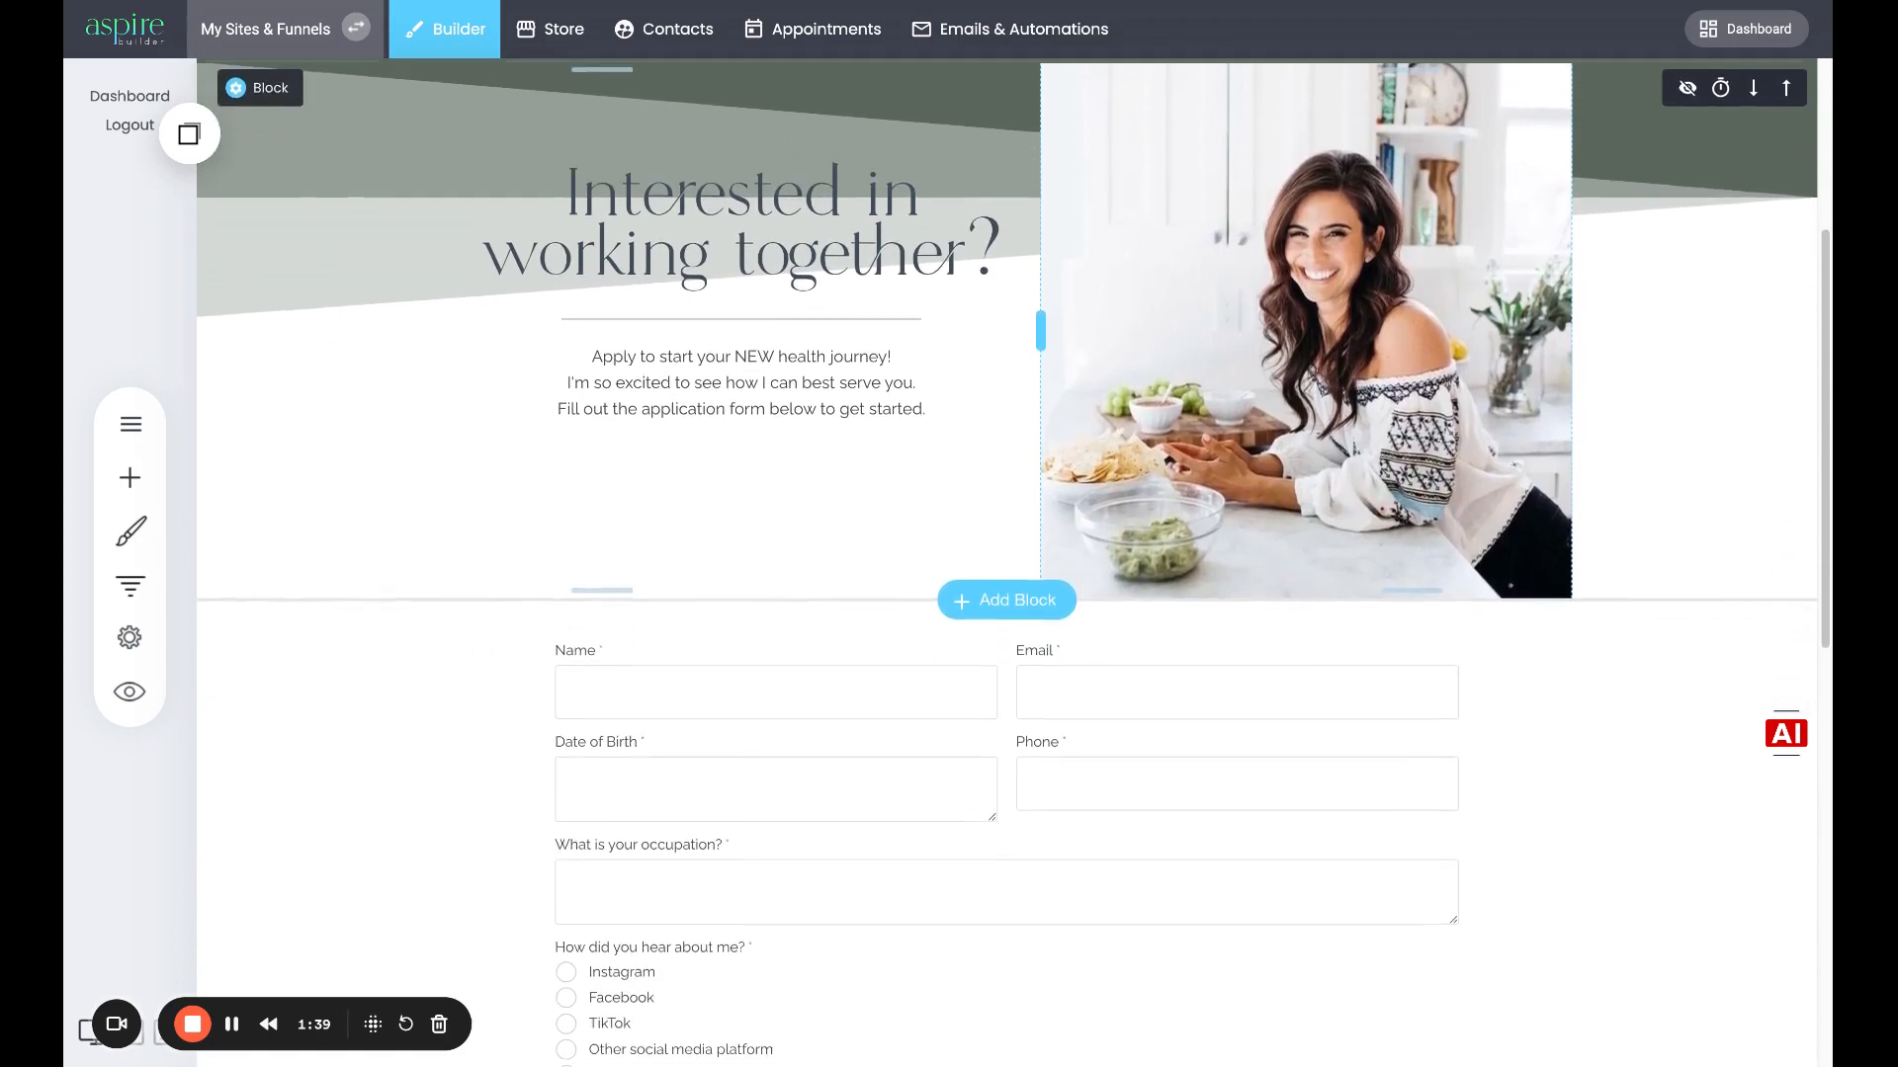
pyautogui.scroll(-5, 986, 589)
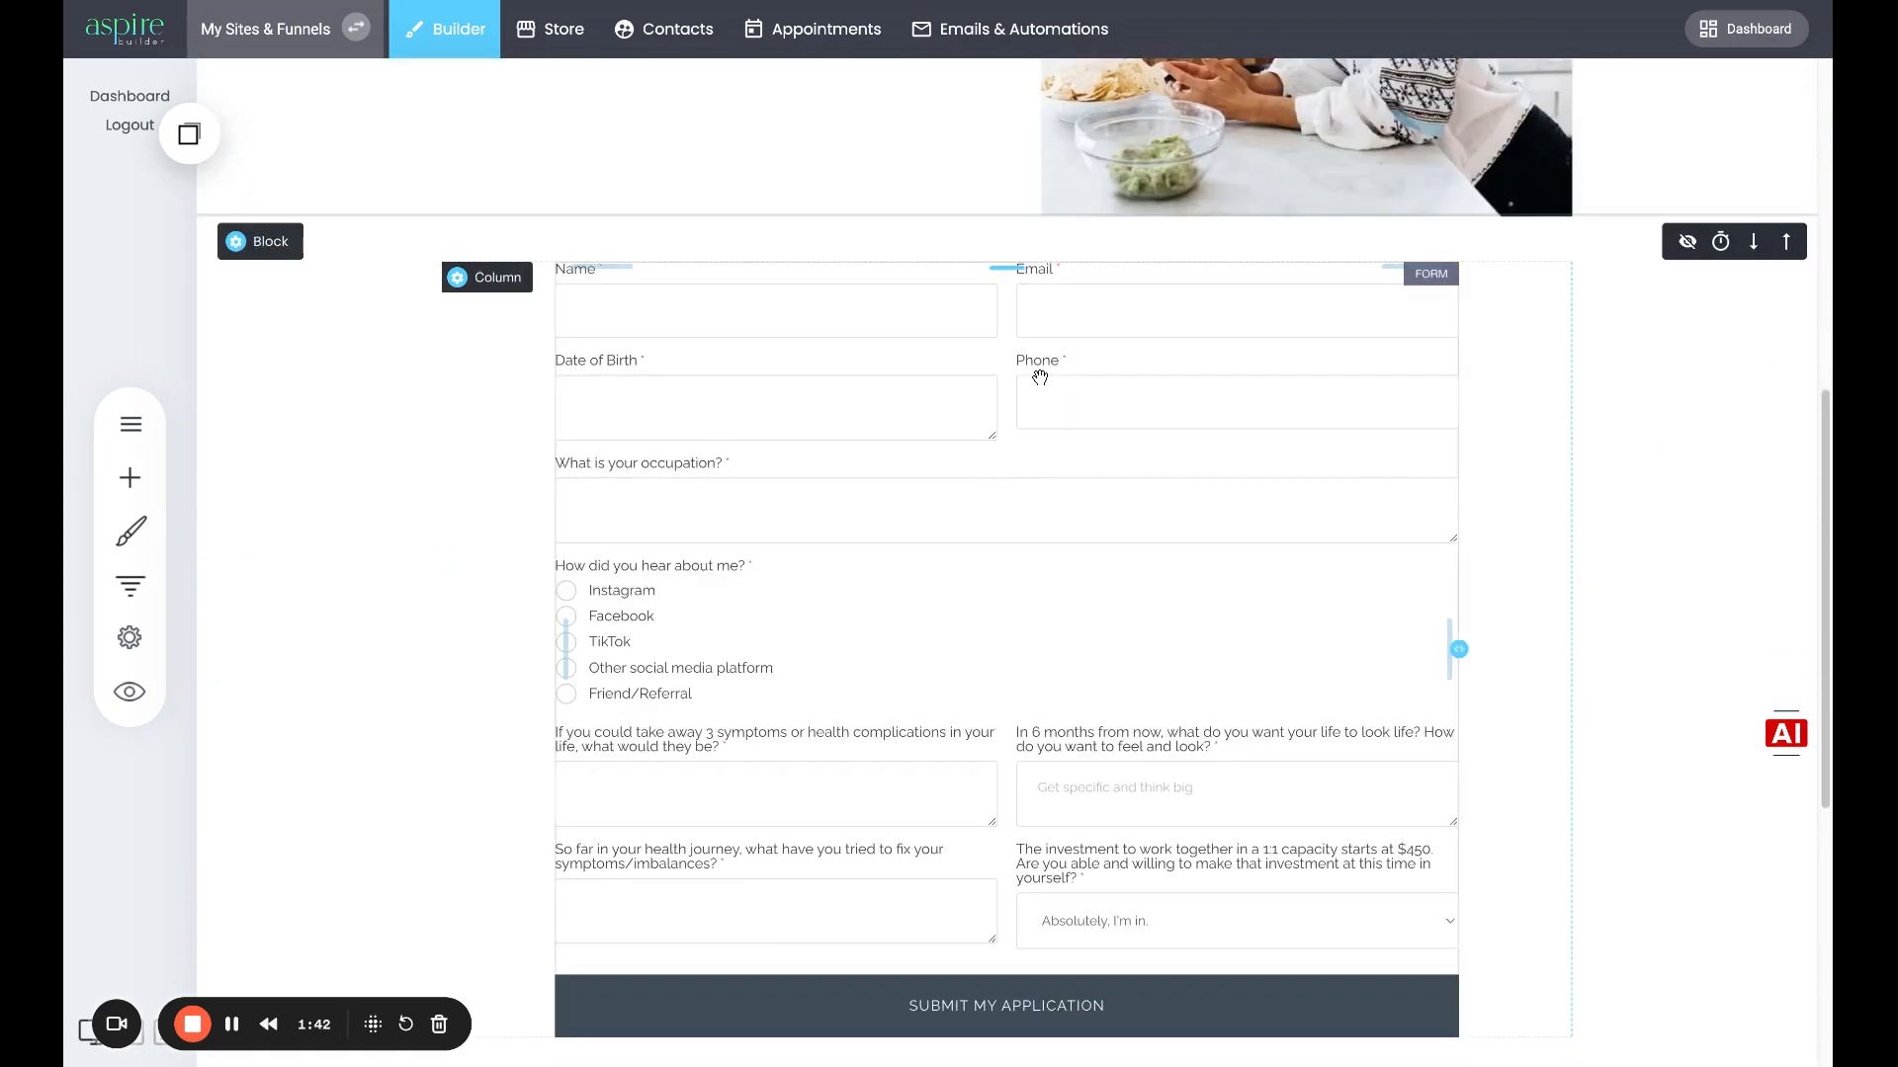
pyautogui.click(1040, 377)
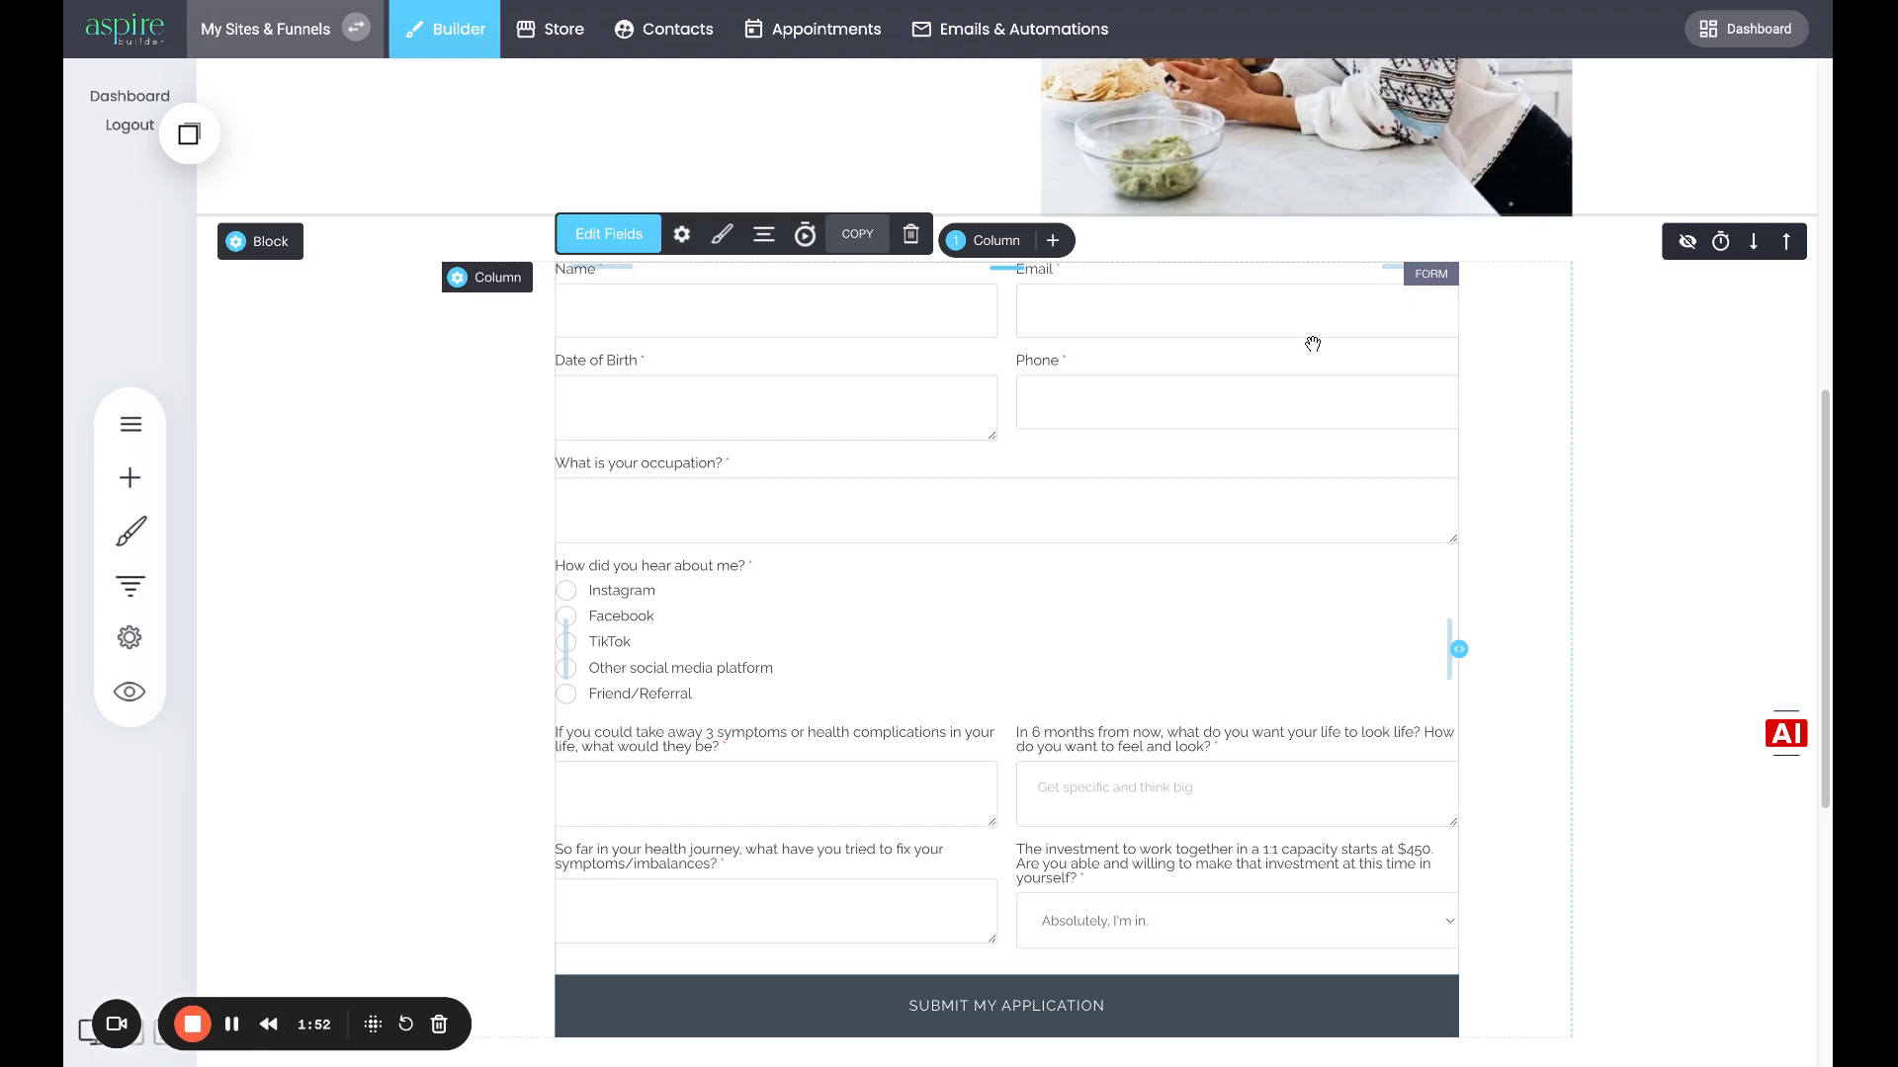
pyautogui.click(634, 256)
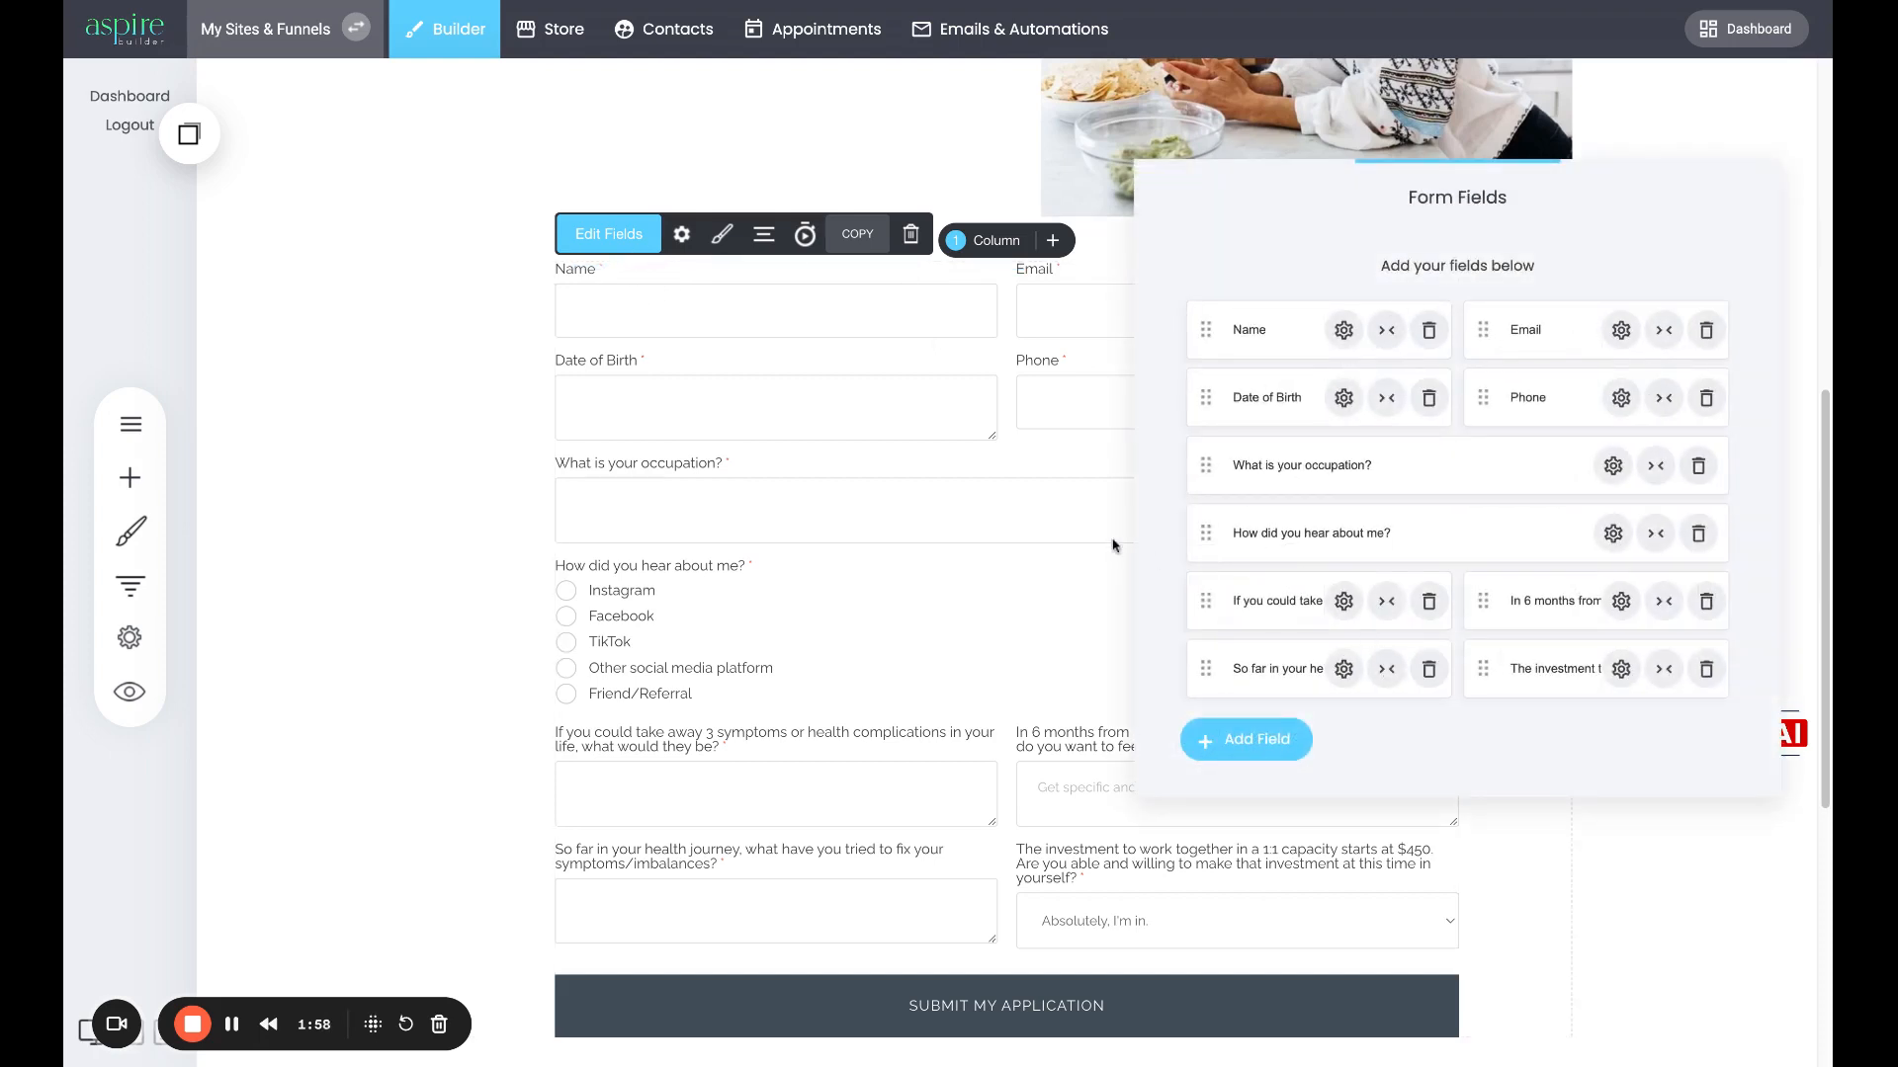
pyautogui.click(1077, 529)
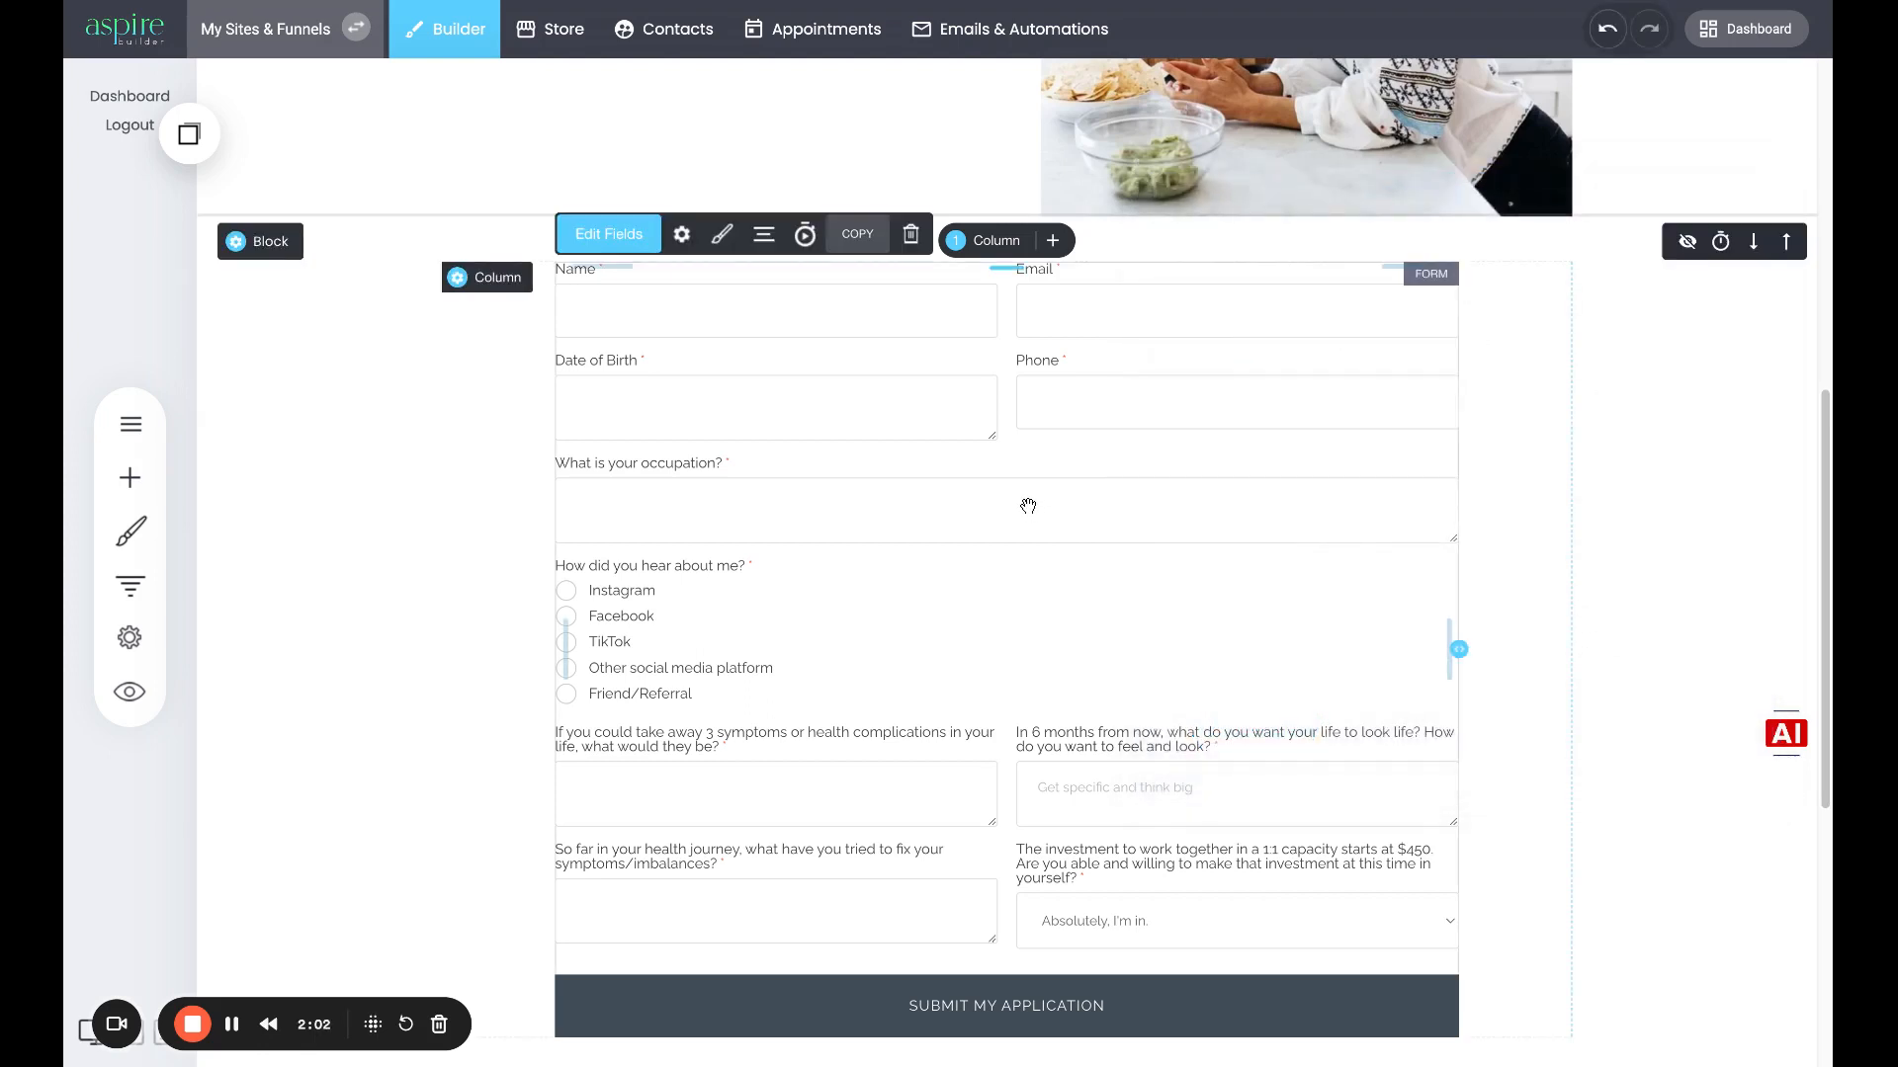
# - Set the application form's action on submit to Show thank you message and open the message text for editing
pyautogui.click(682, 238)
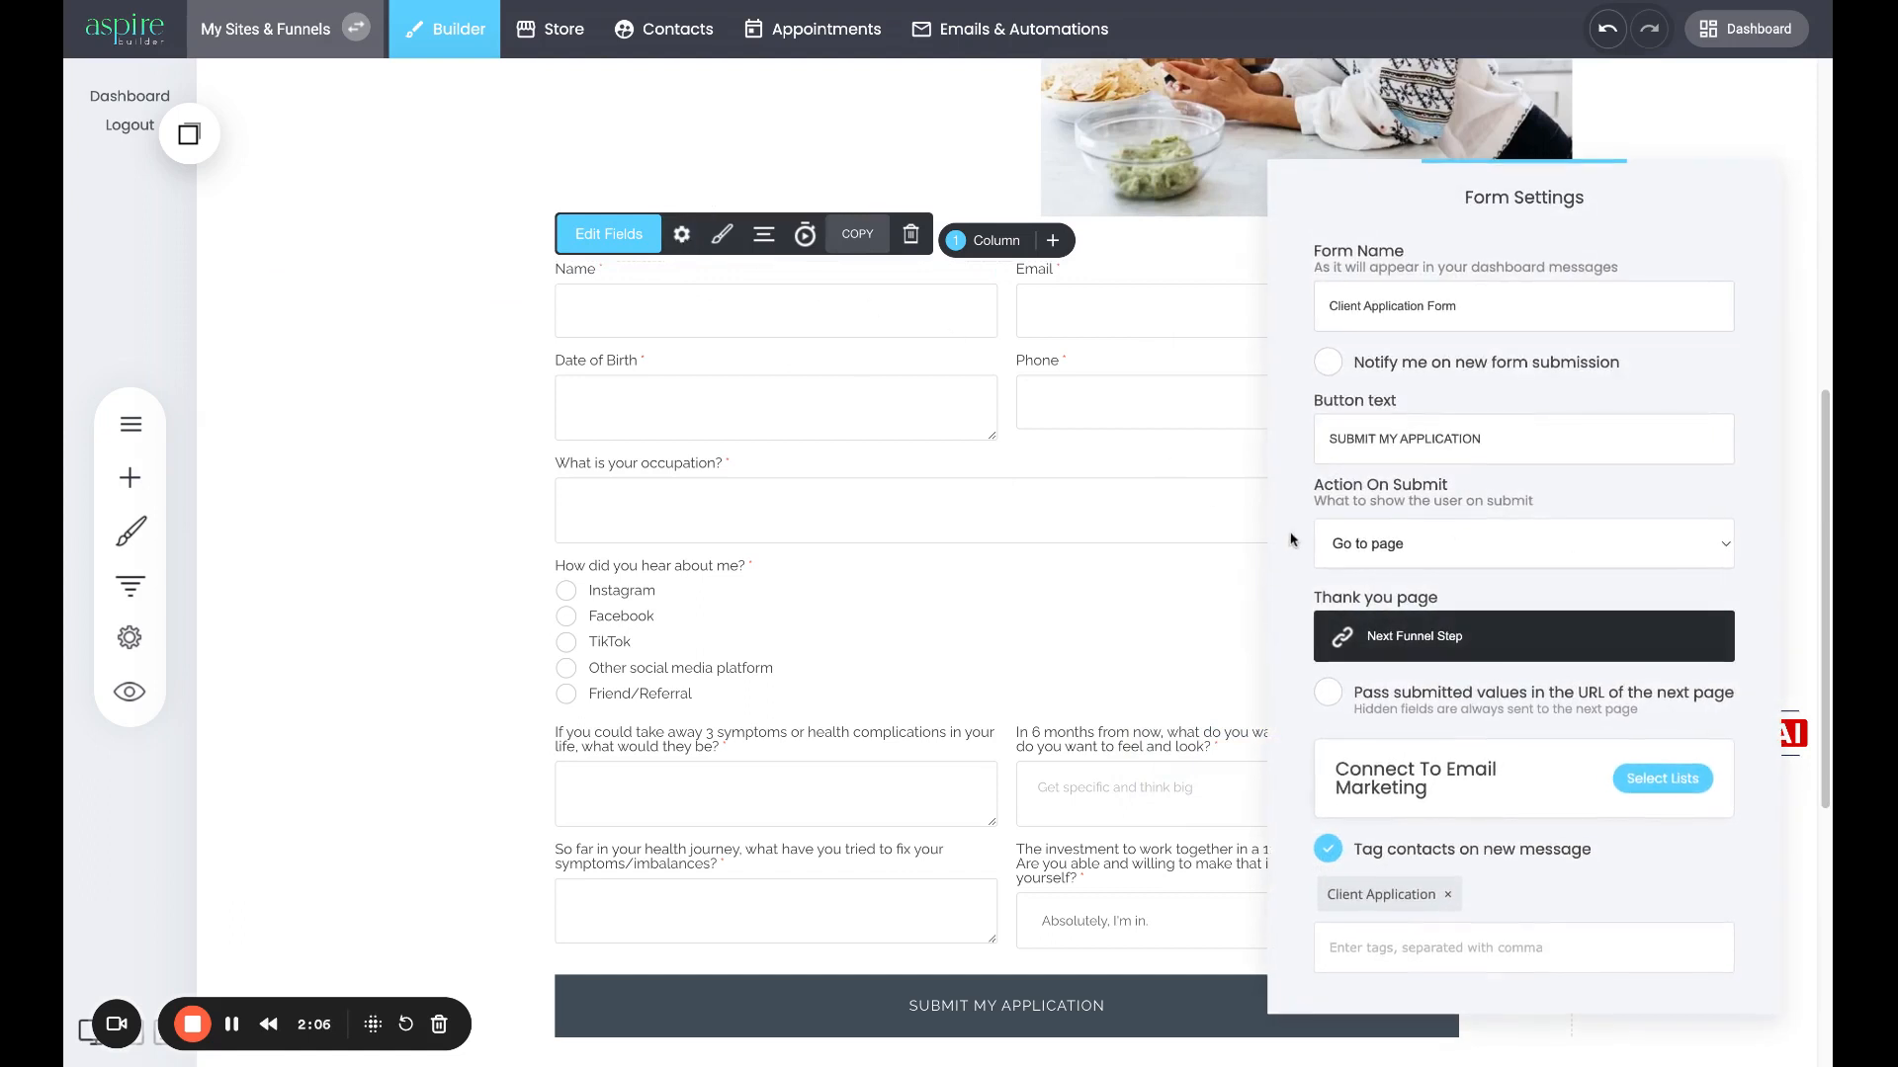
pyautogui.click(1407, 521)
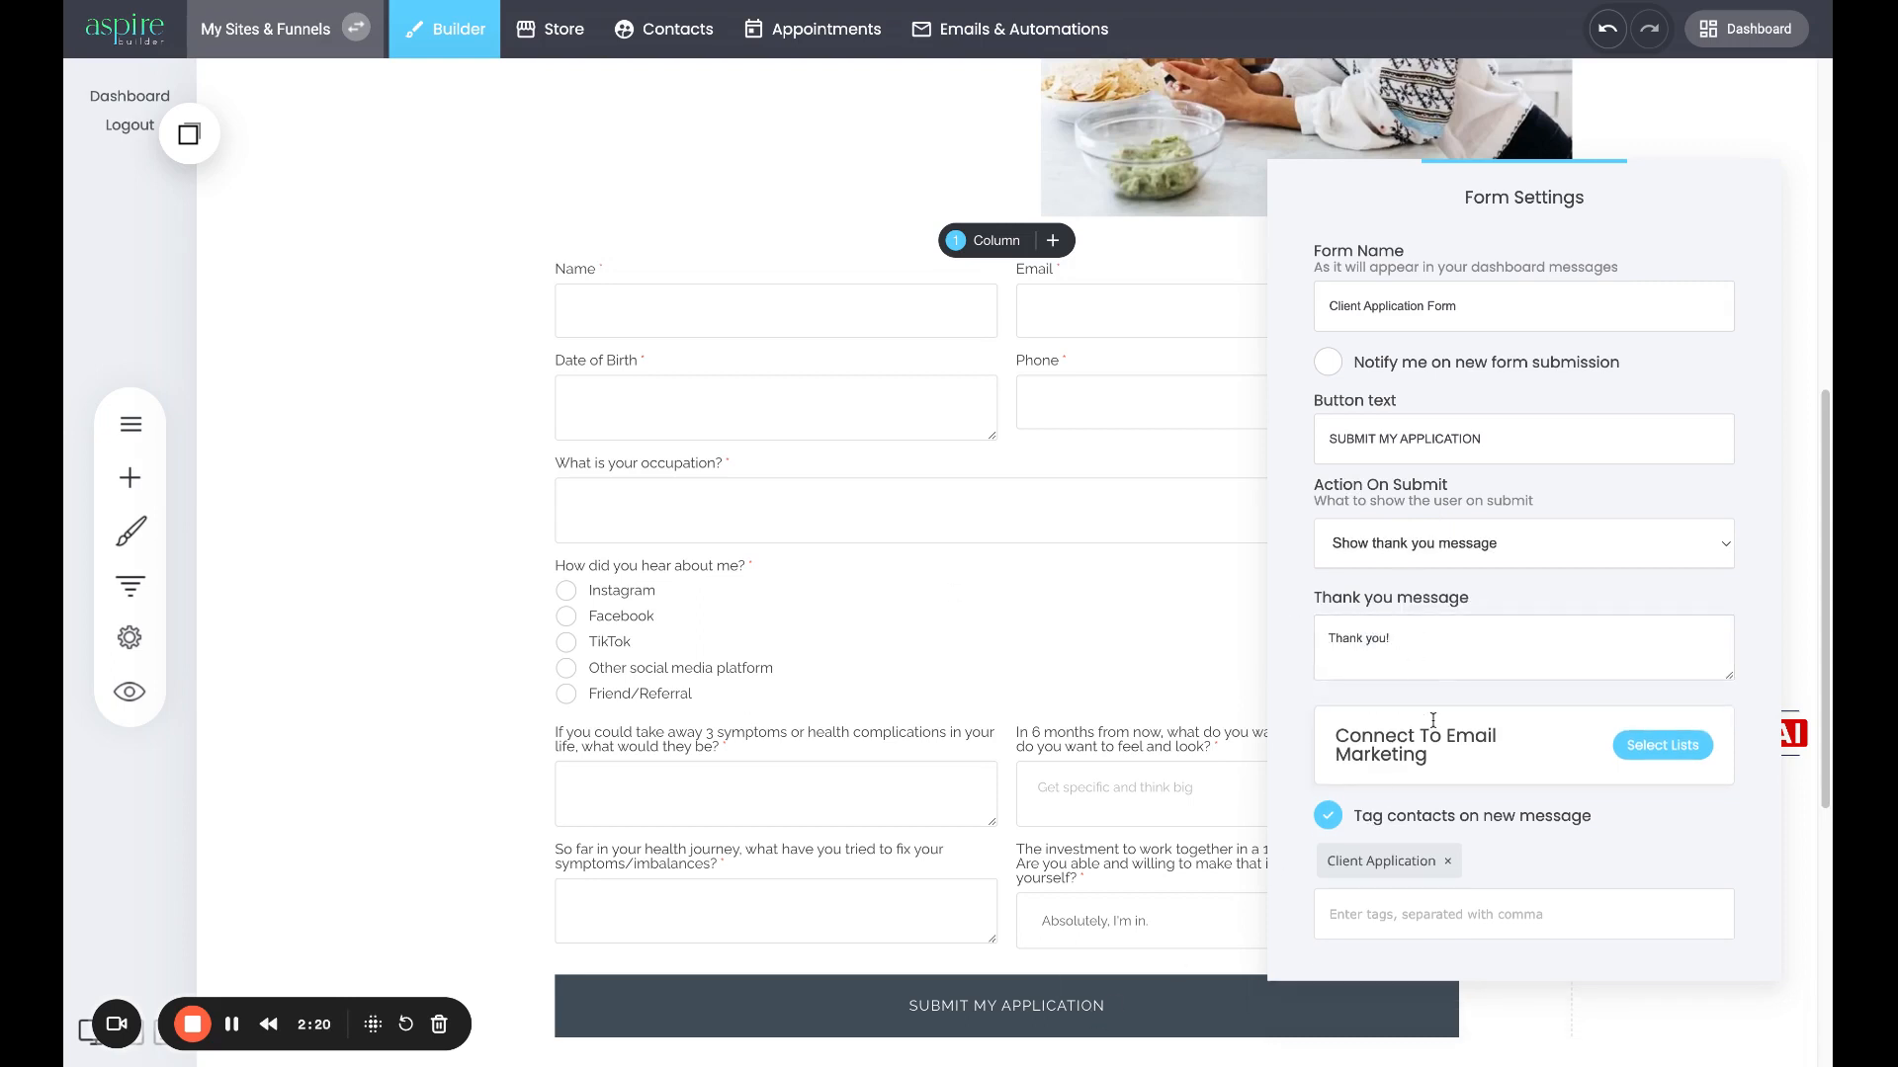
pyautogui.click(1424, 640)
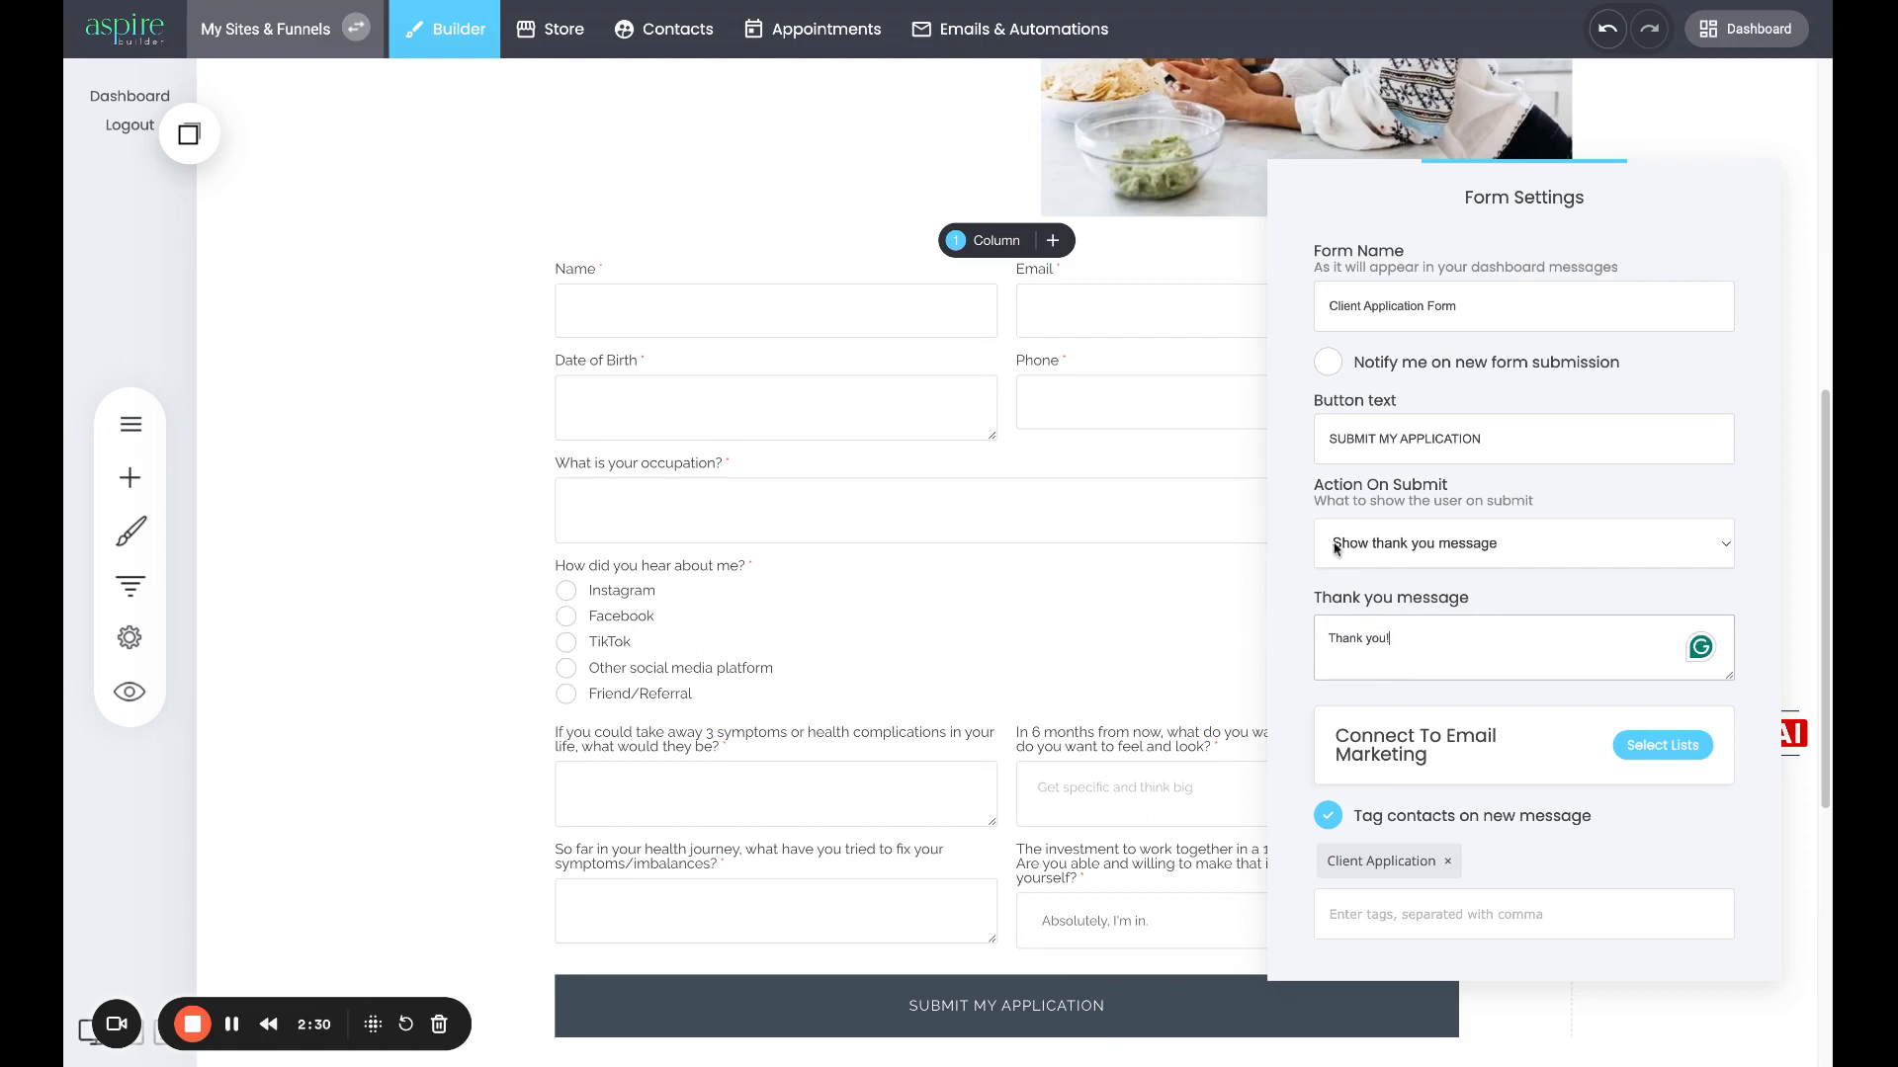
# - Set the form's action on submit to Go to page and choose Discovery Call Meeting as its thank you page's funnel step
pyautogui.click(1344, 574)
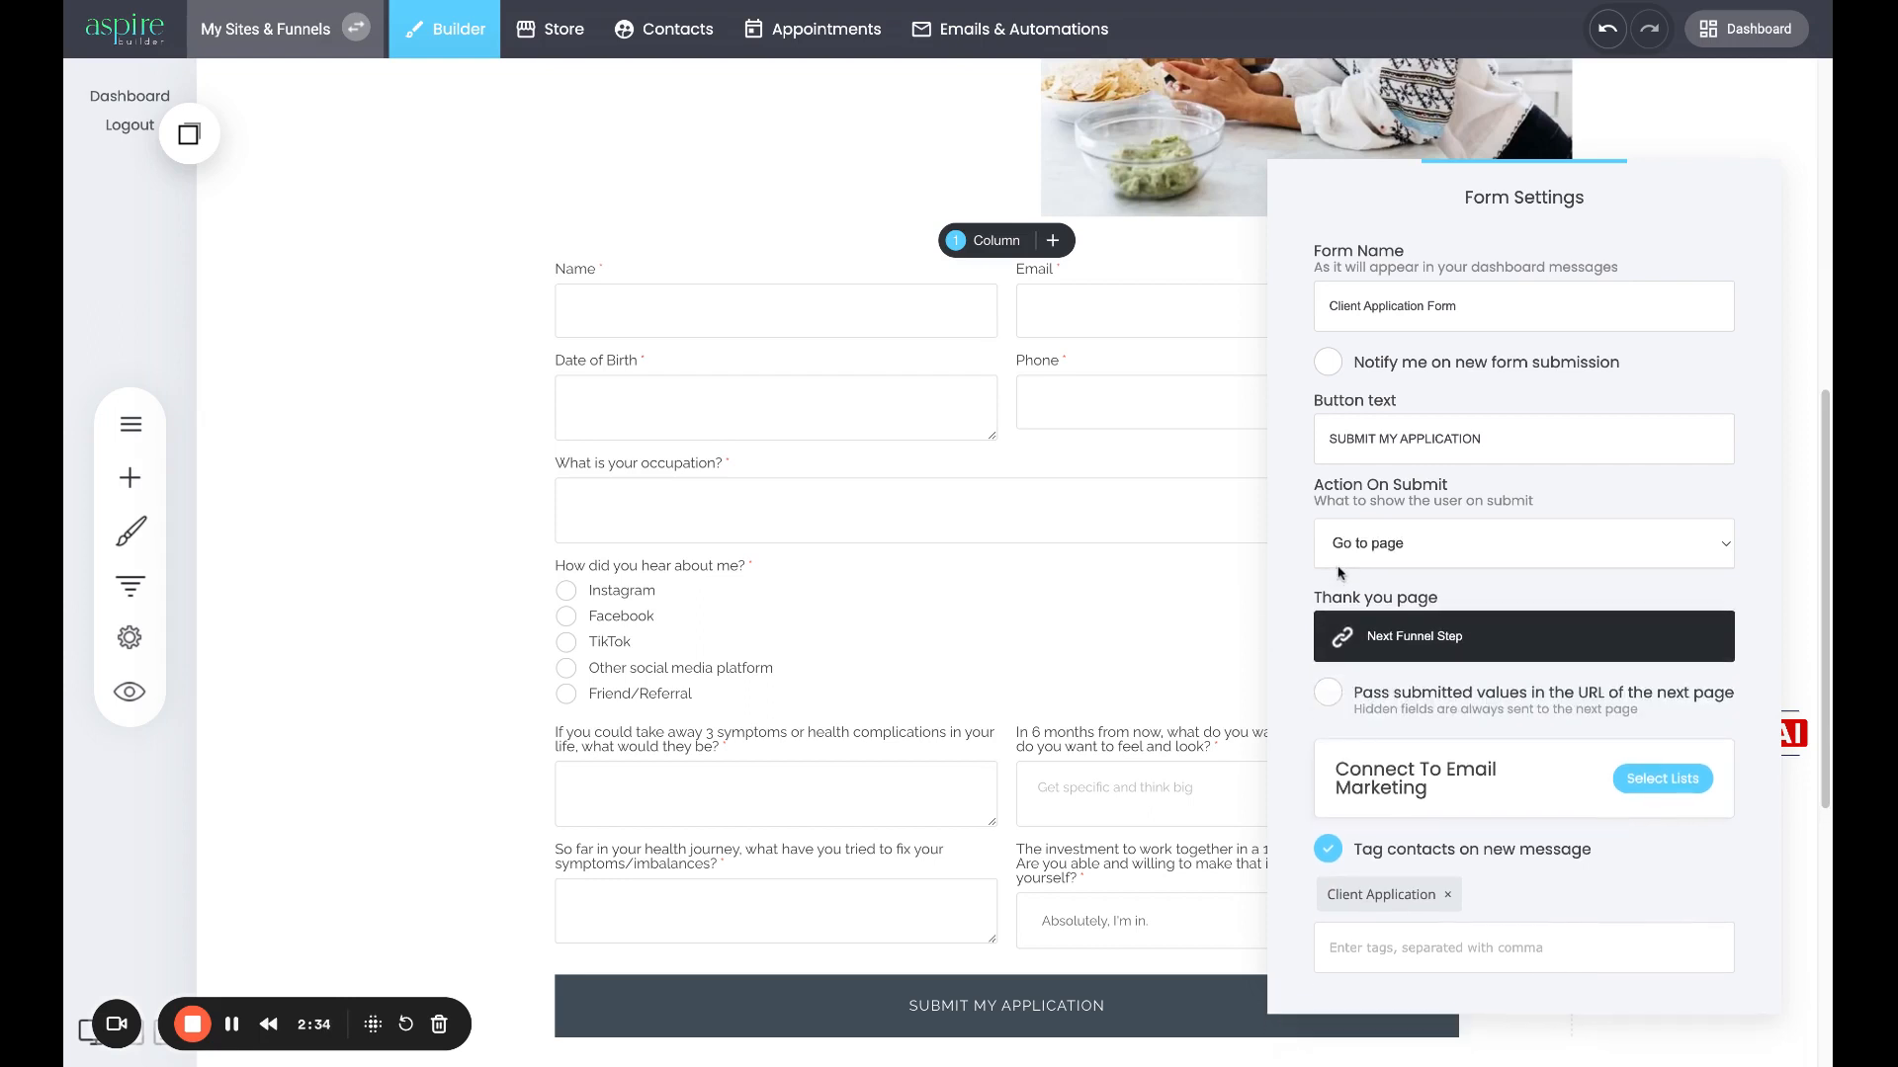
pyautogui.click(1345, 644)
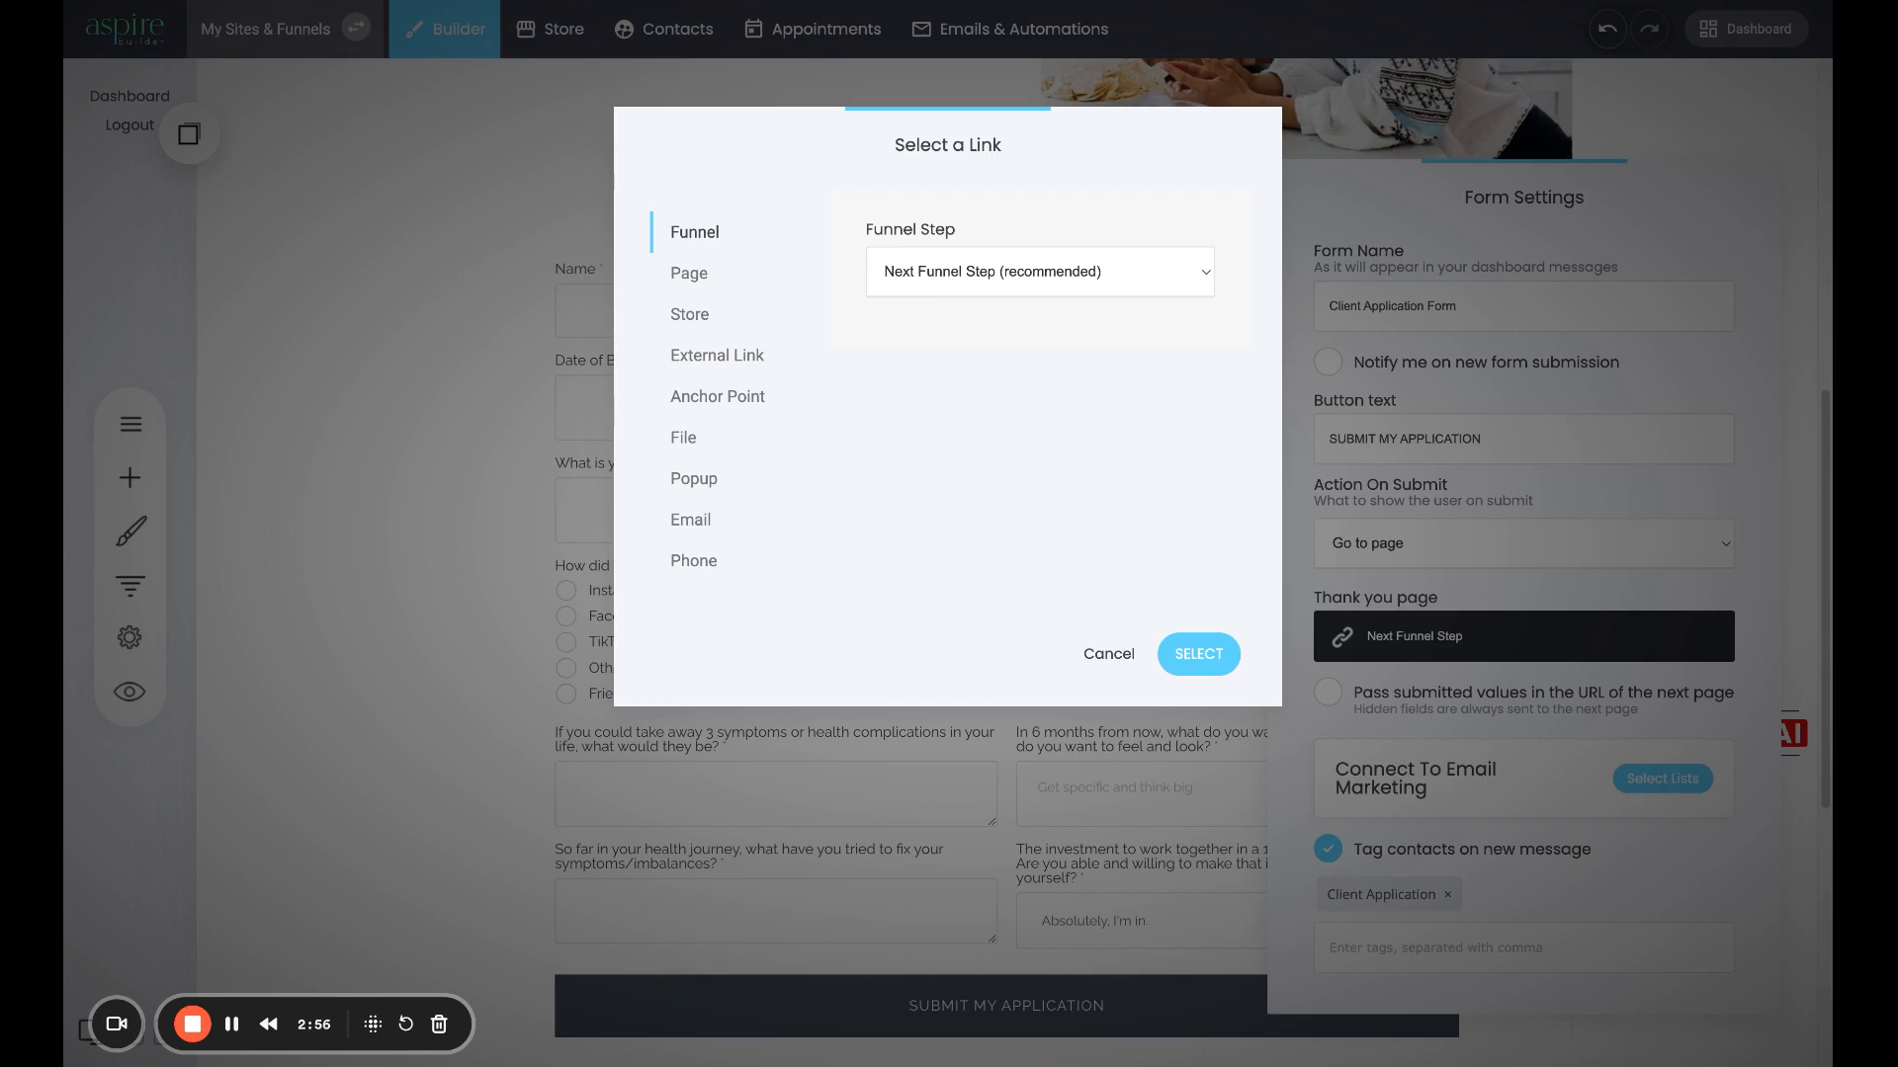
pyautogui.click(1025, 320)
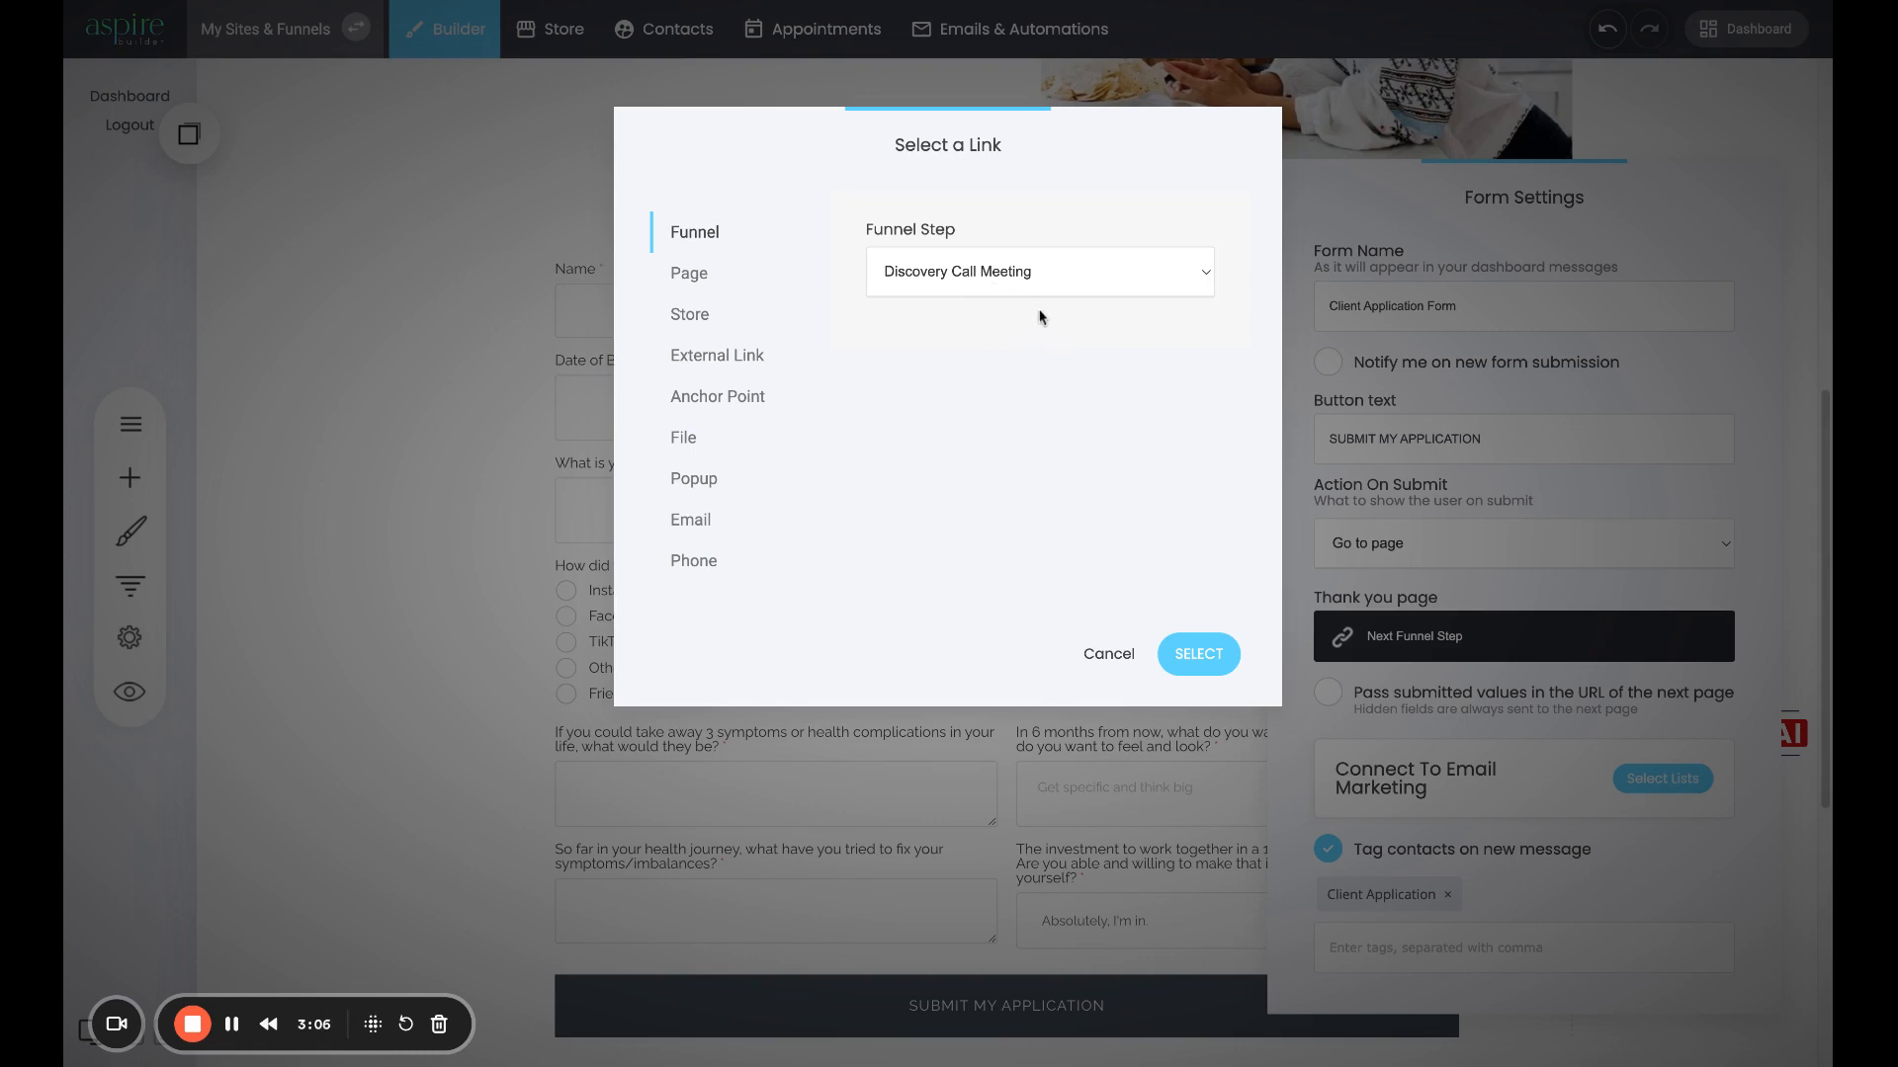
# - Try a site page as the thank you link, choosing the TRUSTED PRODUCTS page group and switching back to Pages
pyautogui.click(692, 272)
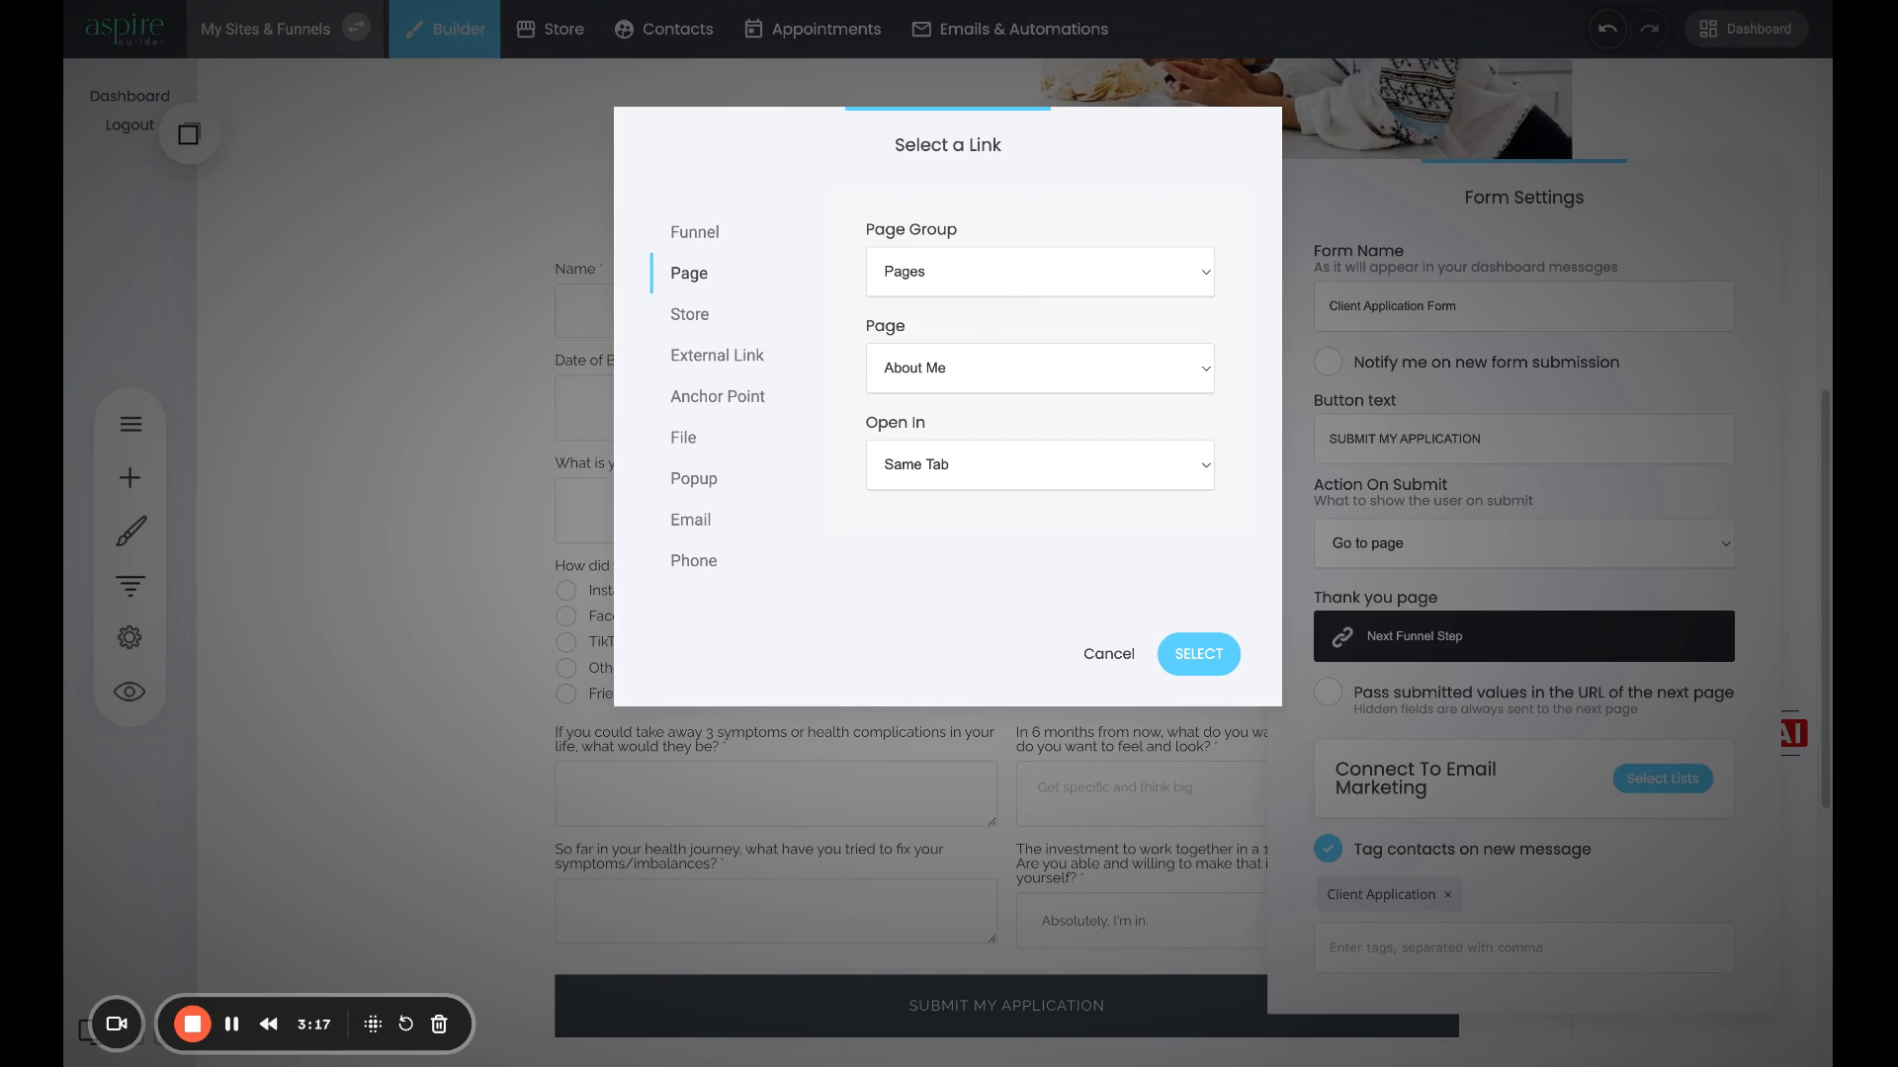
pyautogui.click(1018, 392)
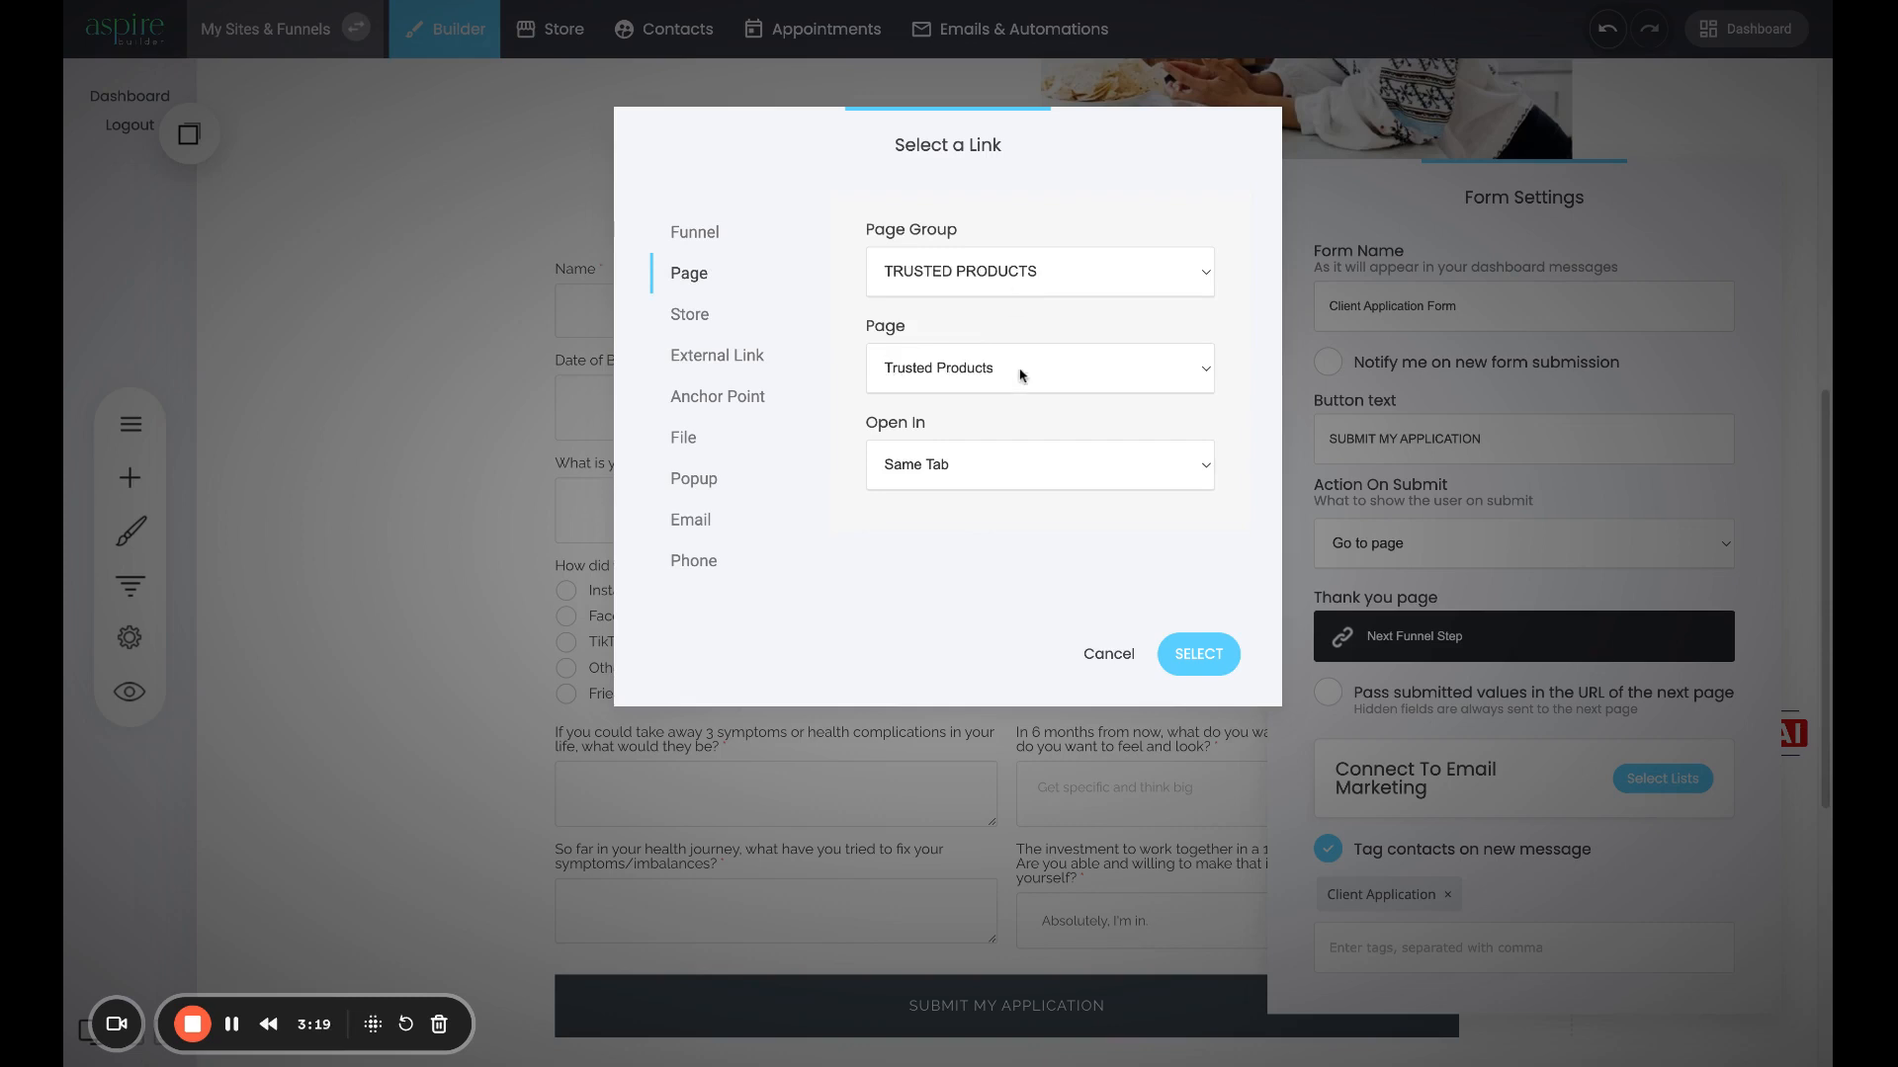
pyautogui.click(1024, 269)
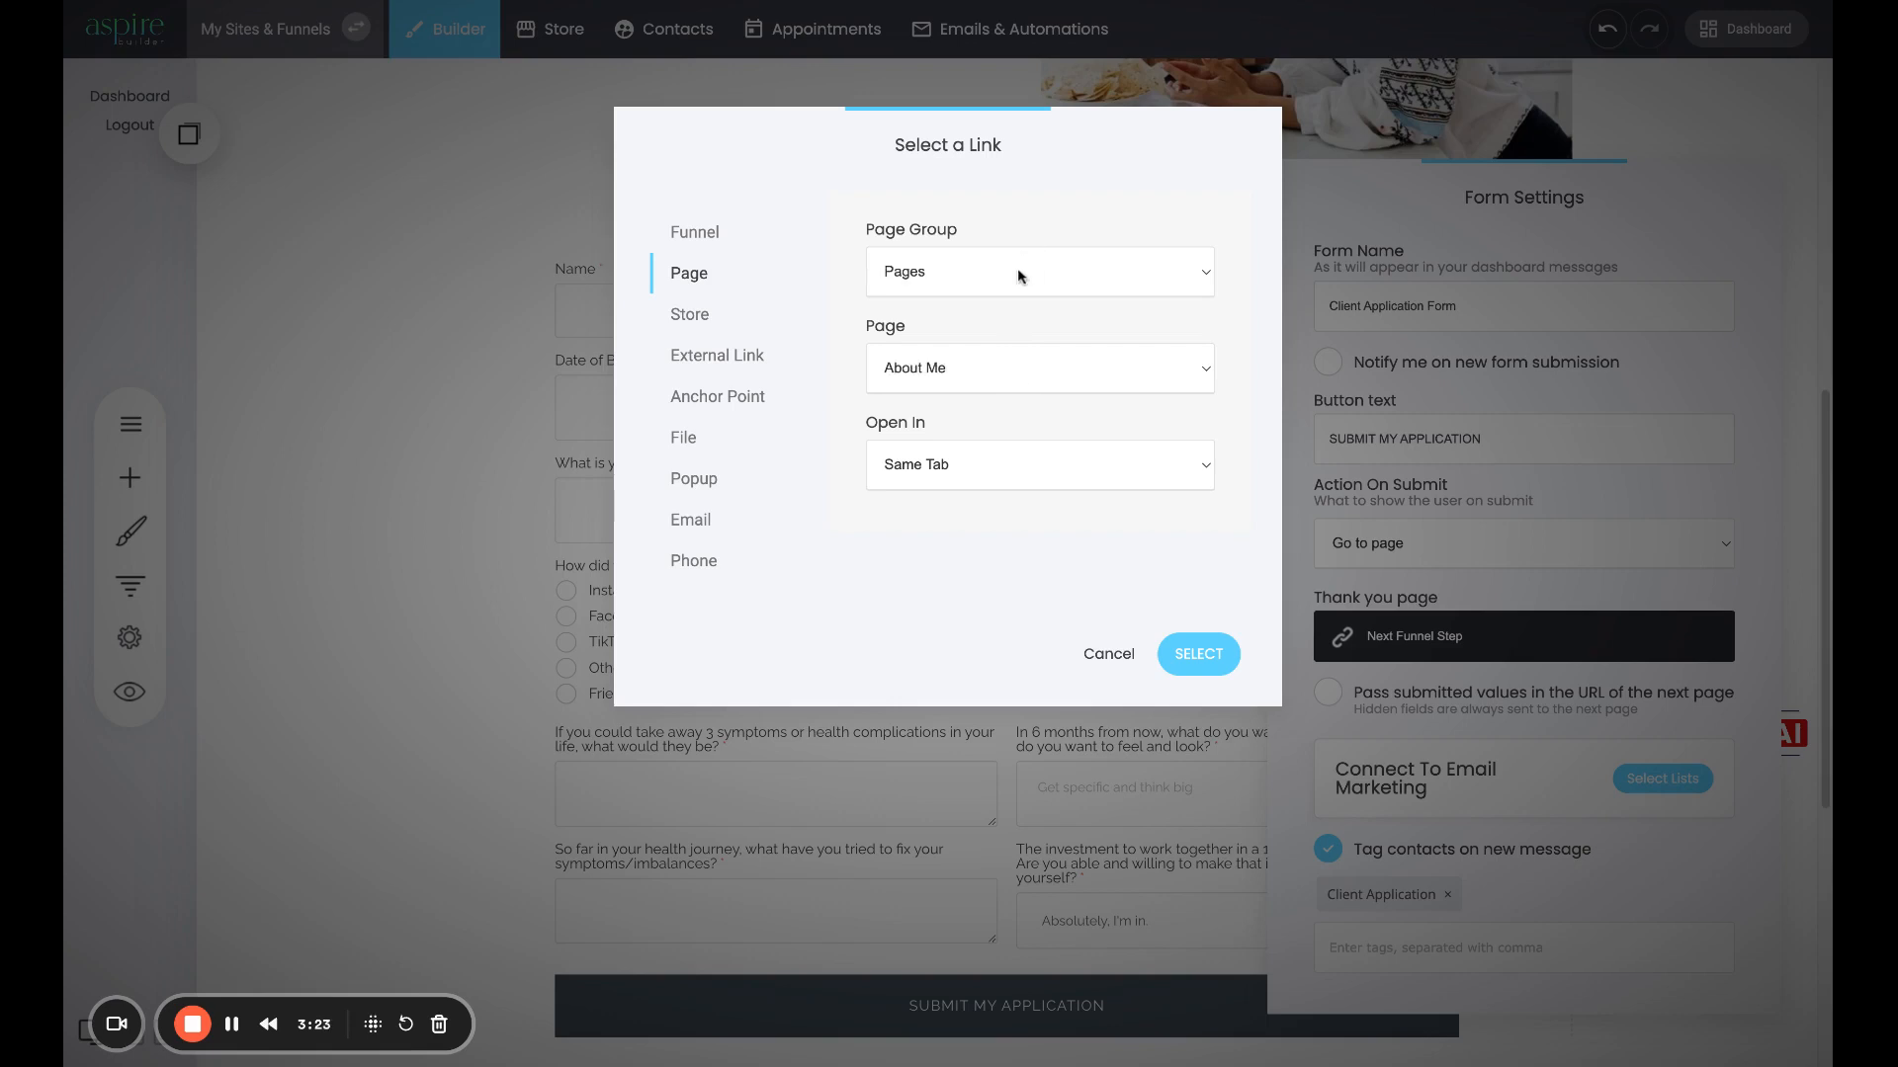
pyautogui.click(1021, 275)
pyautogui.click(1010, 328)
# - Look over the Store, Page, Funnel and External Link destinations available for the form's thank you link
pyautogui.click(726, 318)
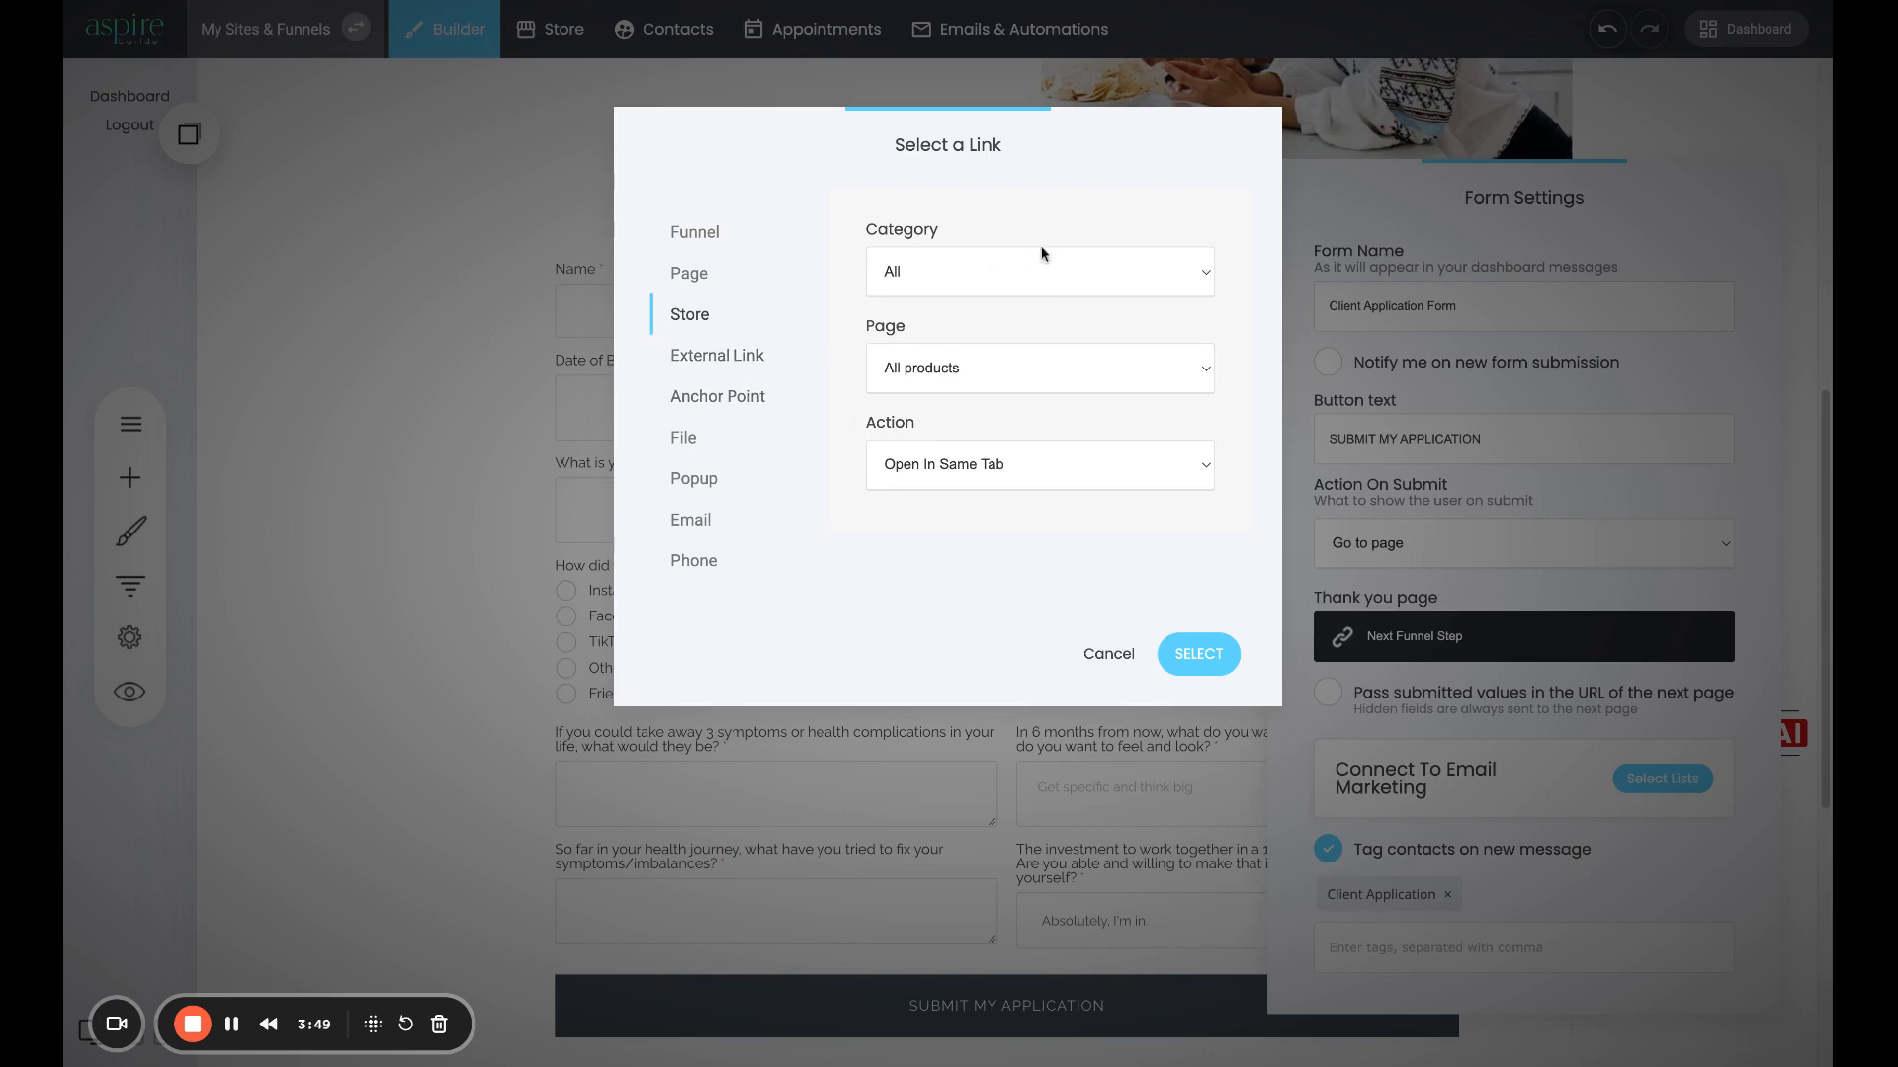
pyautogui.click(689, 272)
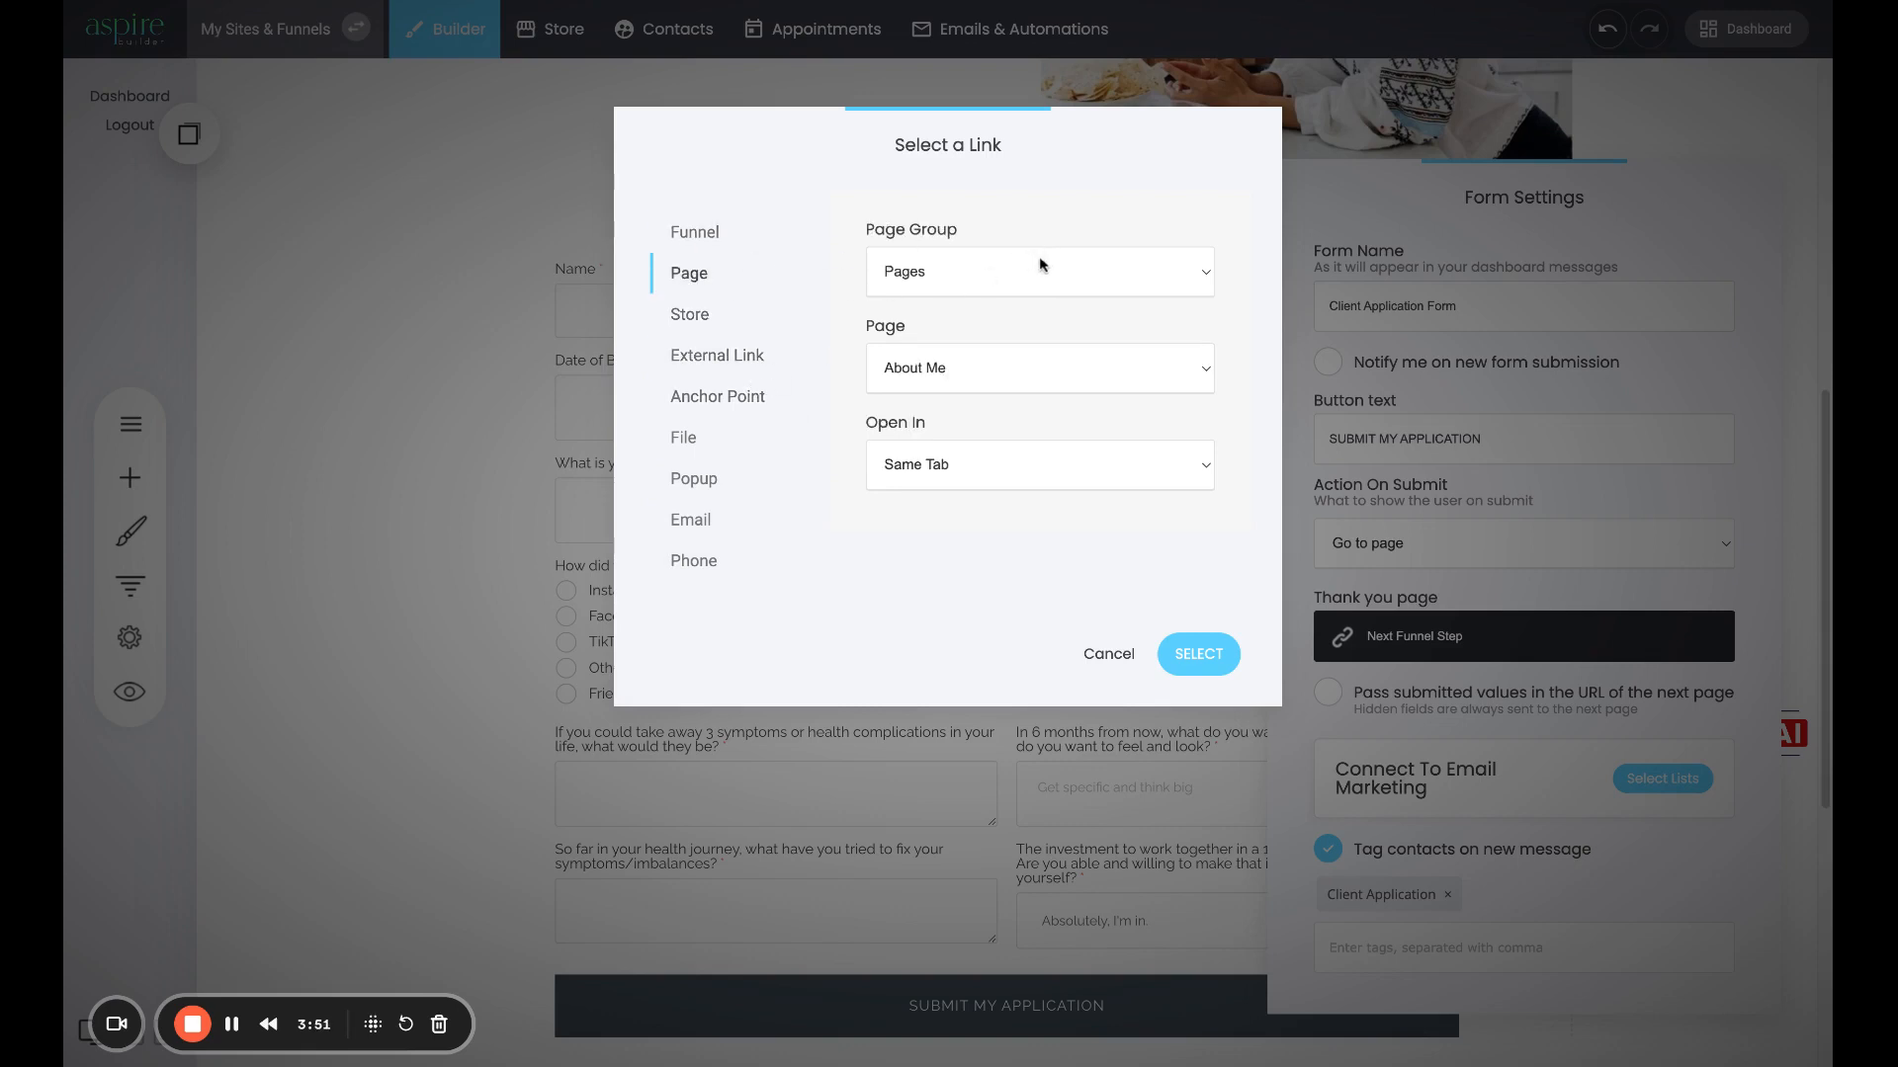
pyautogui.click(692, 242)
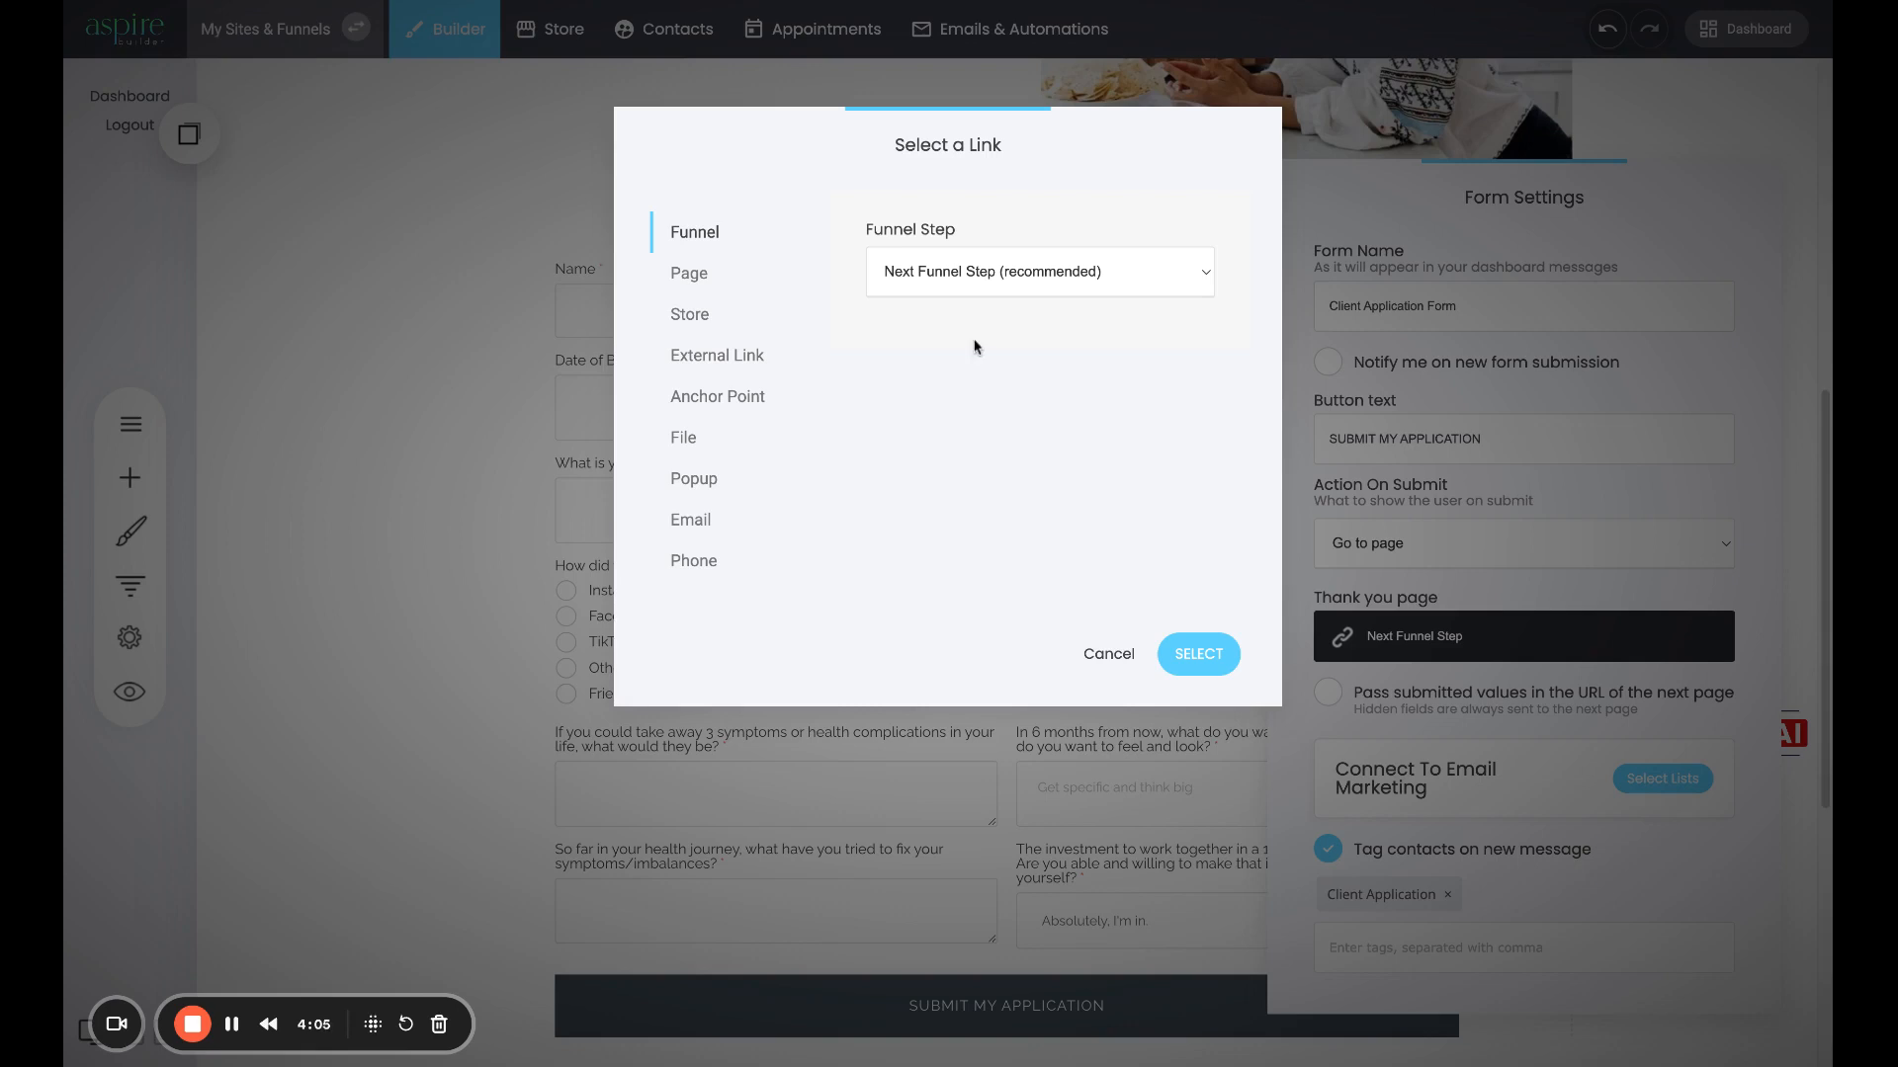
pyautogui.click(724, 373)
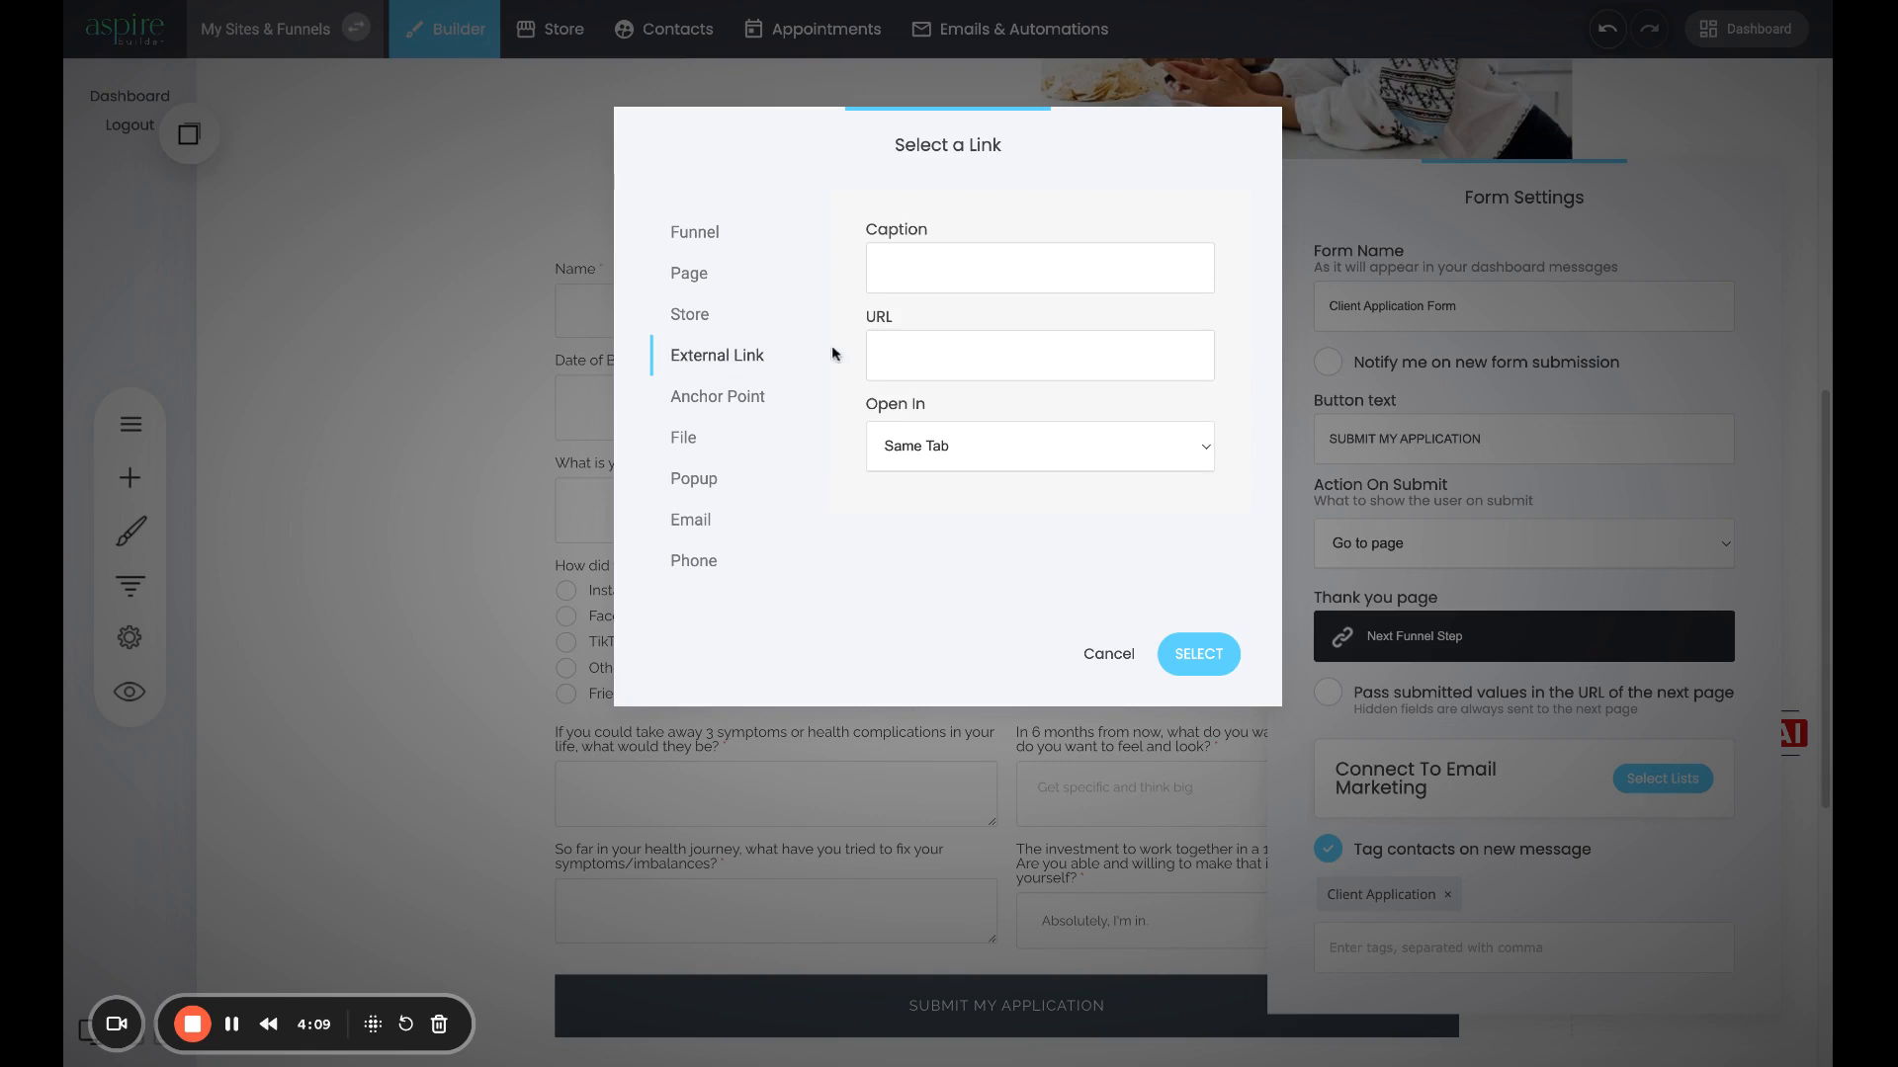
pyautogui.click(977, 353)
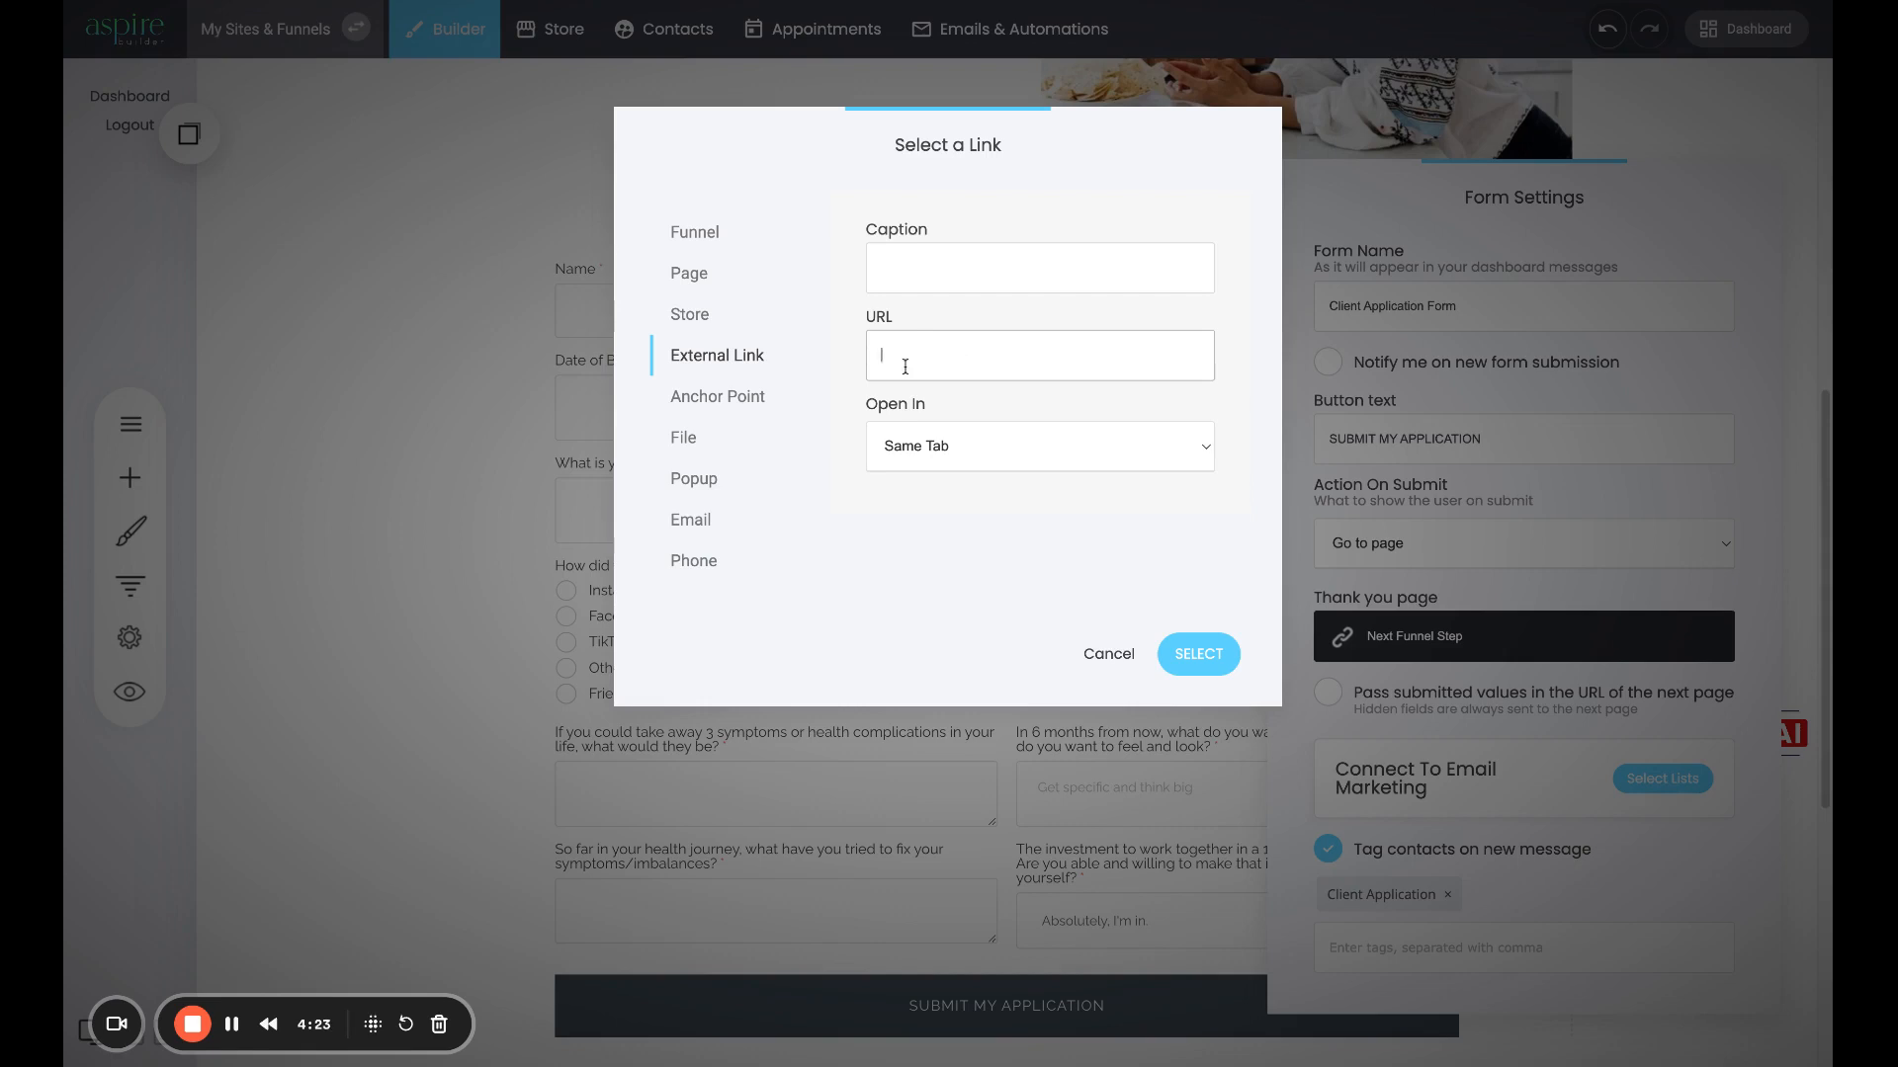
pyautogui.click(1050, 458)
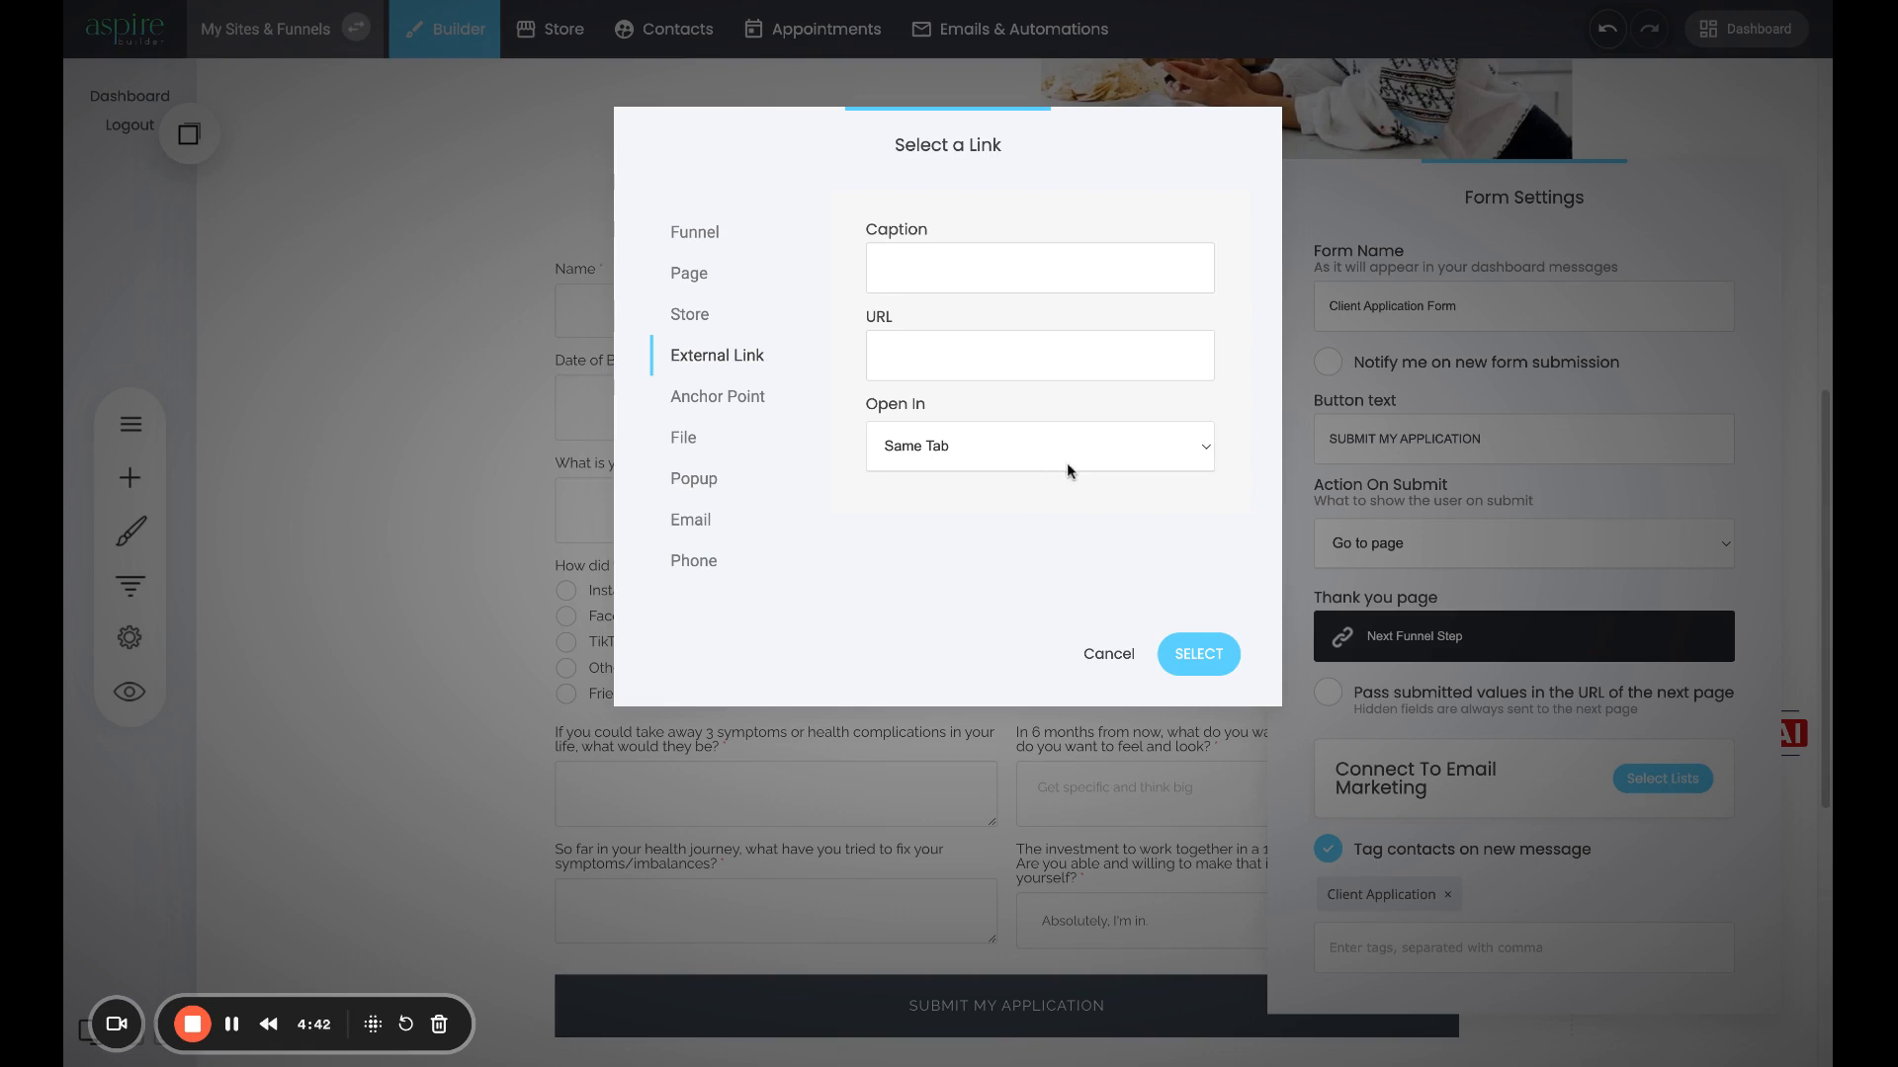
pyautogui.click(887, 364)
# - Look over the Email, Phone, Popup, File and Anchor Point link types and return to External Link
pyautogui.click(704, 528)
pyautogui.click(899, 348)
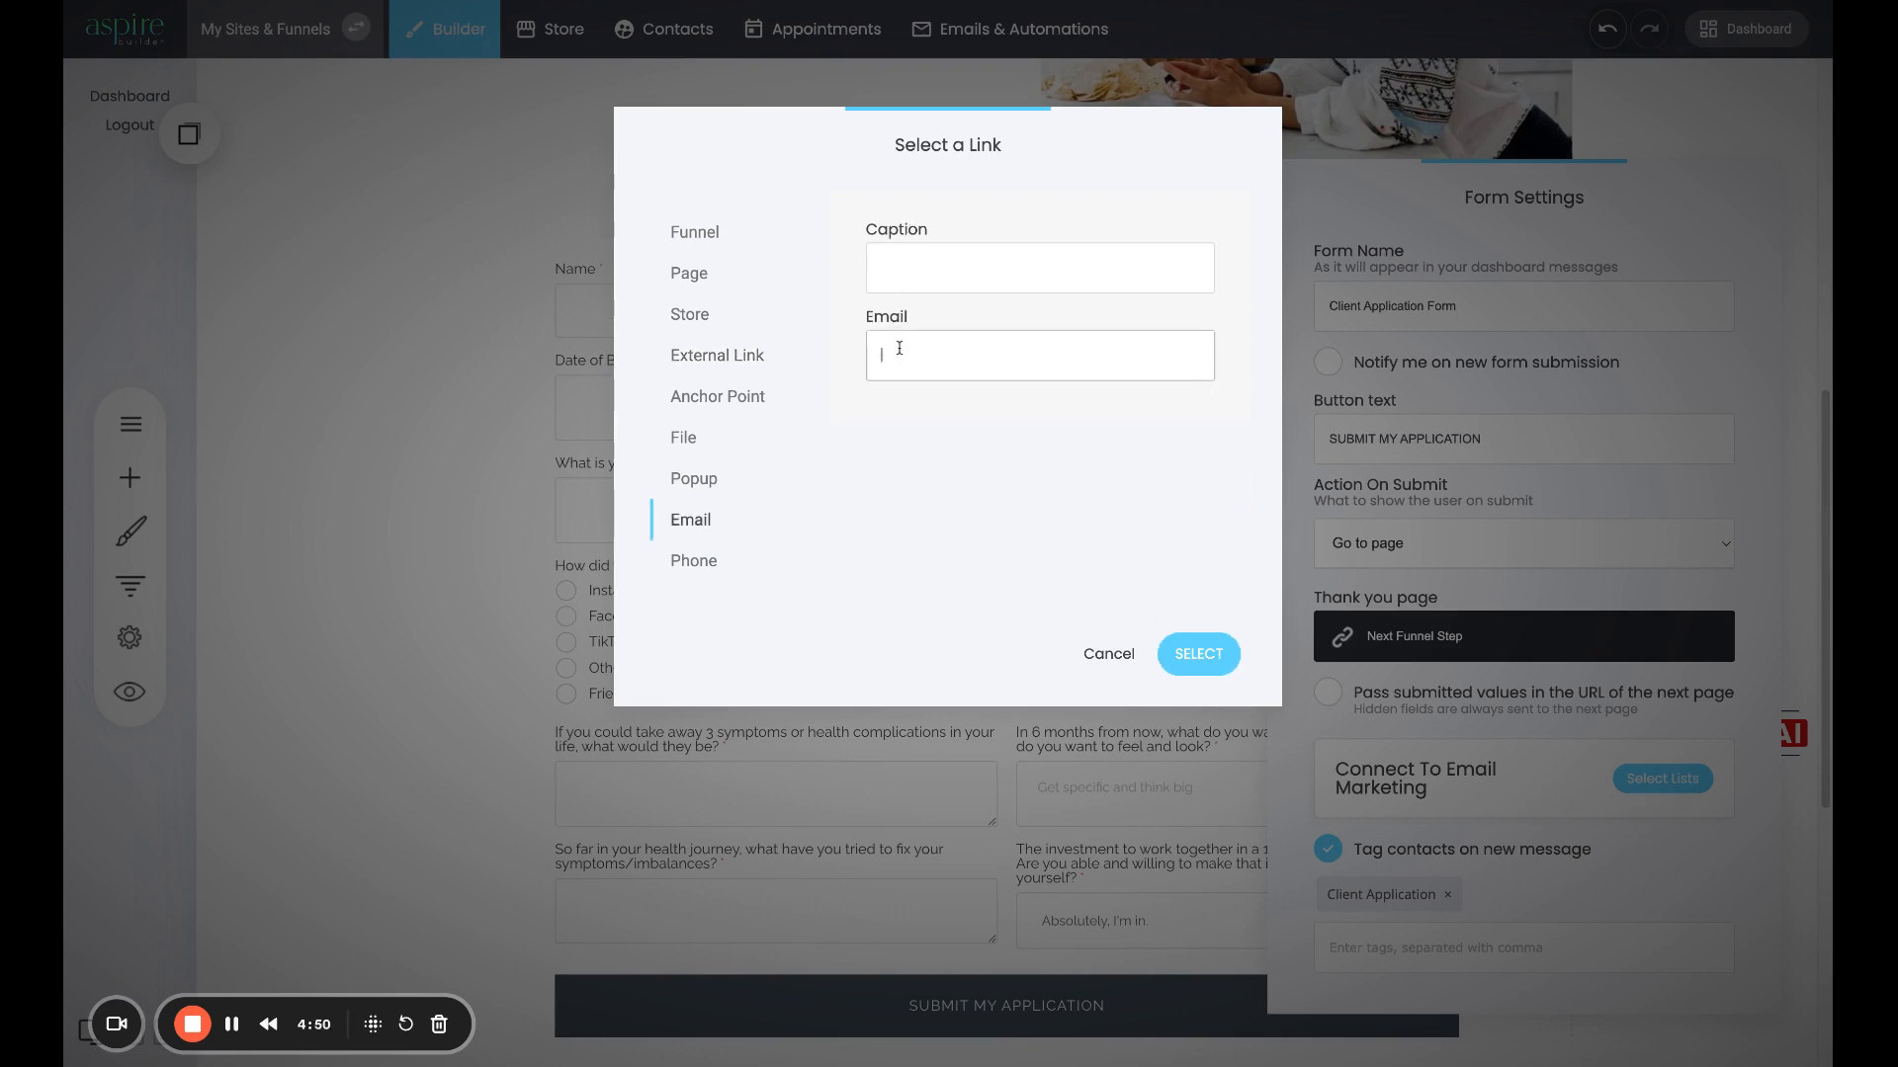
pyautogui.click(904, 449)
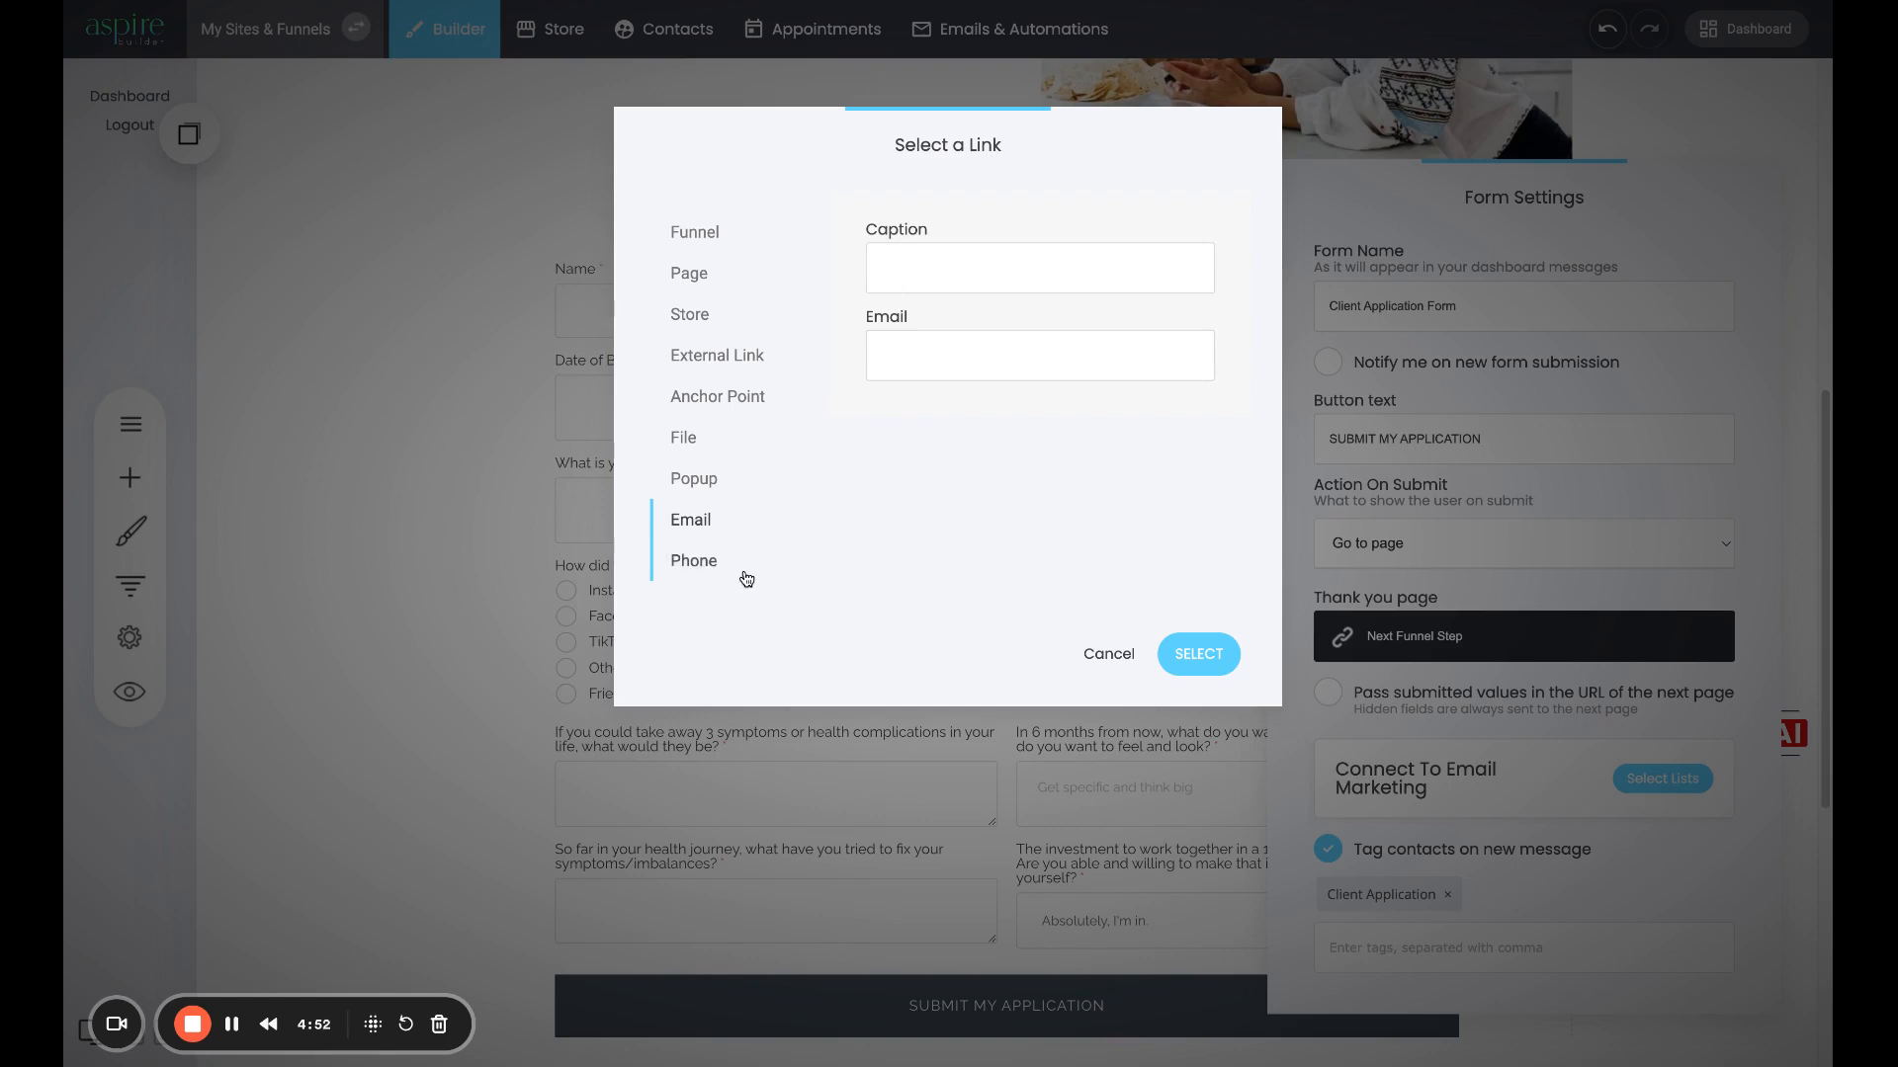
pyautogui.click(693, 578)
pyautogui.click(711, 483)
pyautogui.click(691, 440)
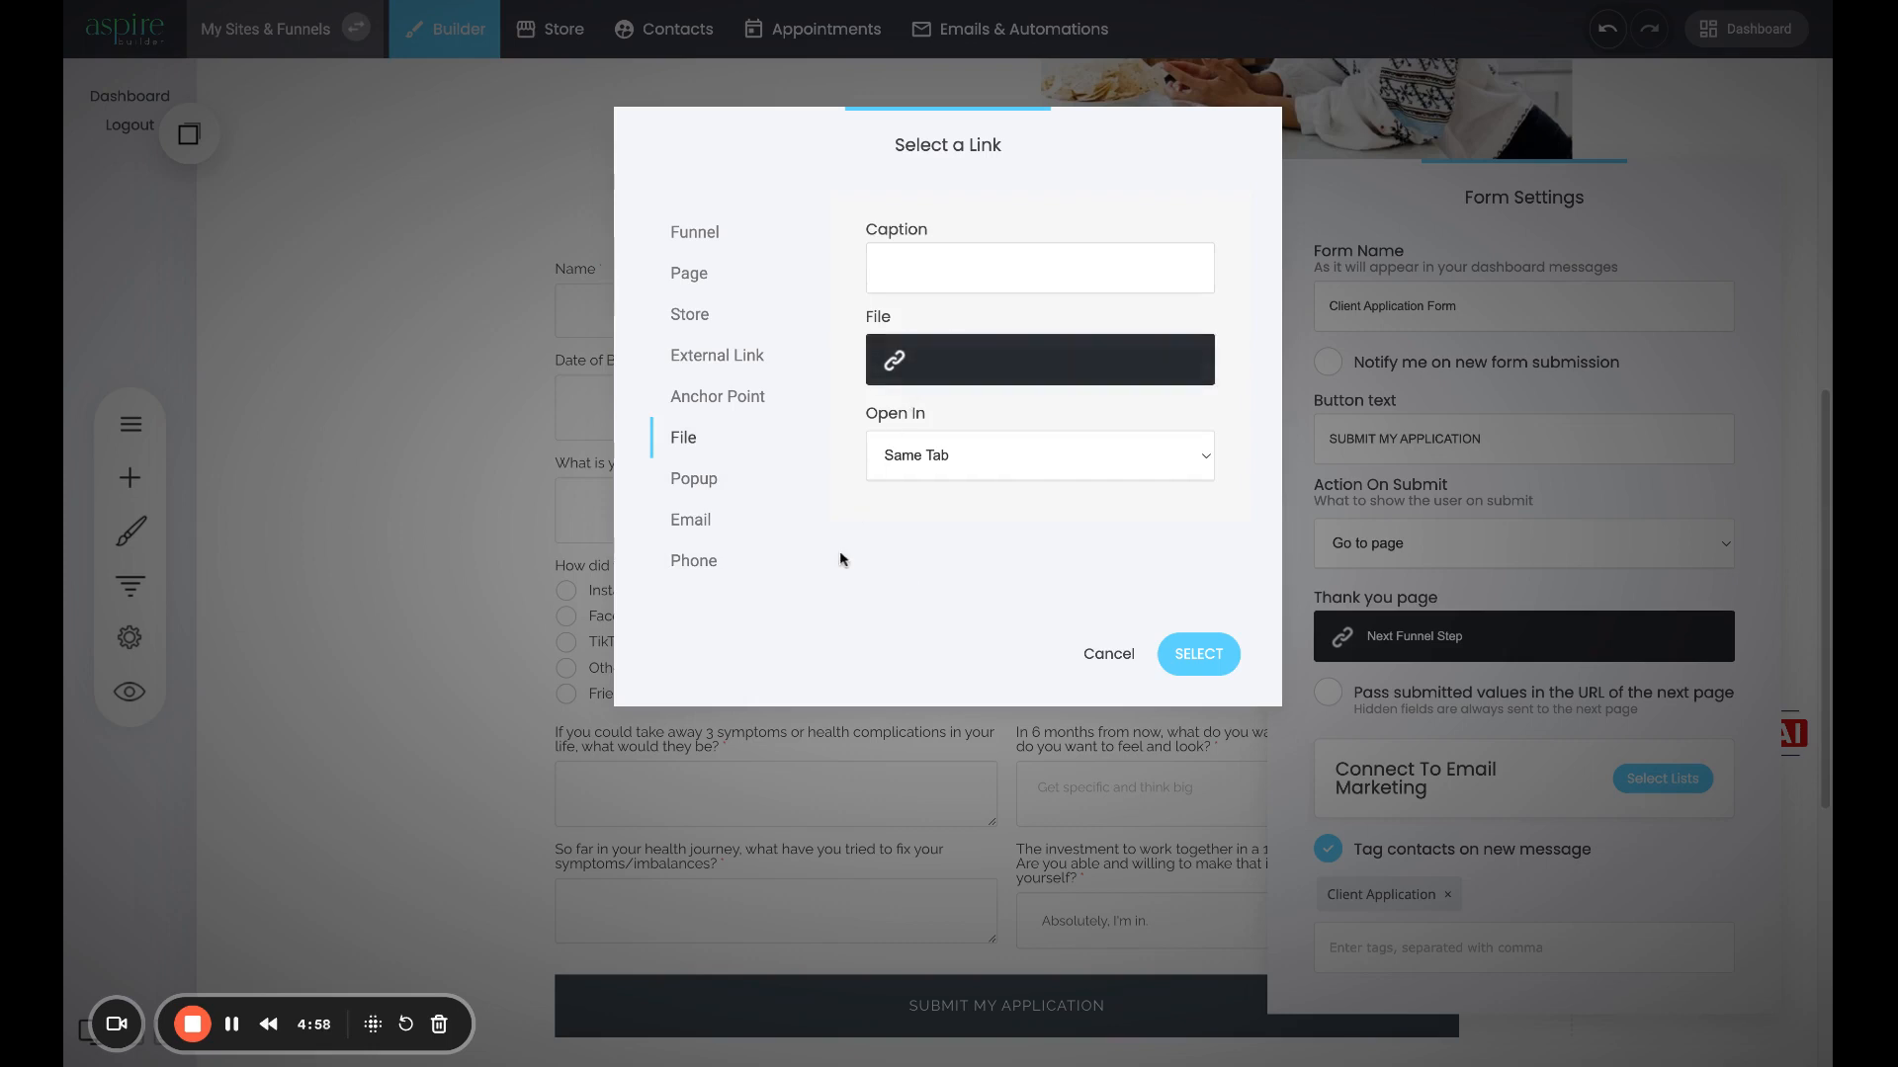
pyautogui.click(735, 398)
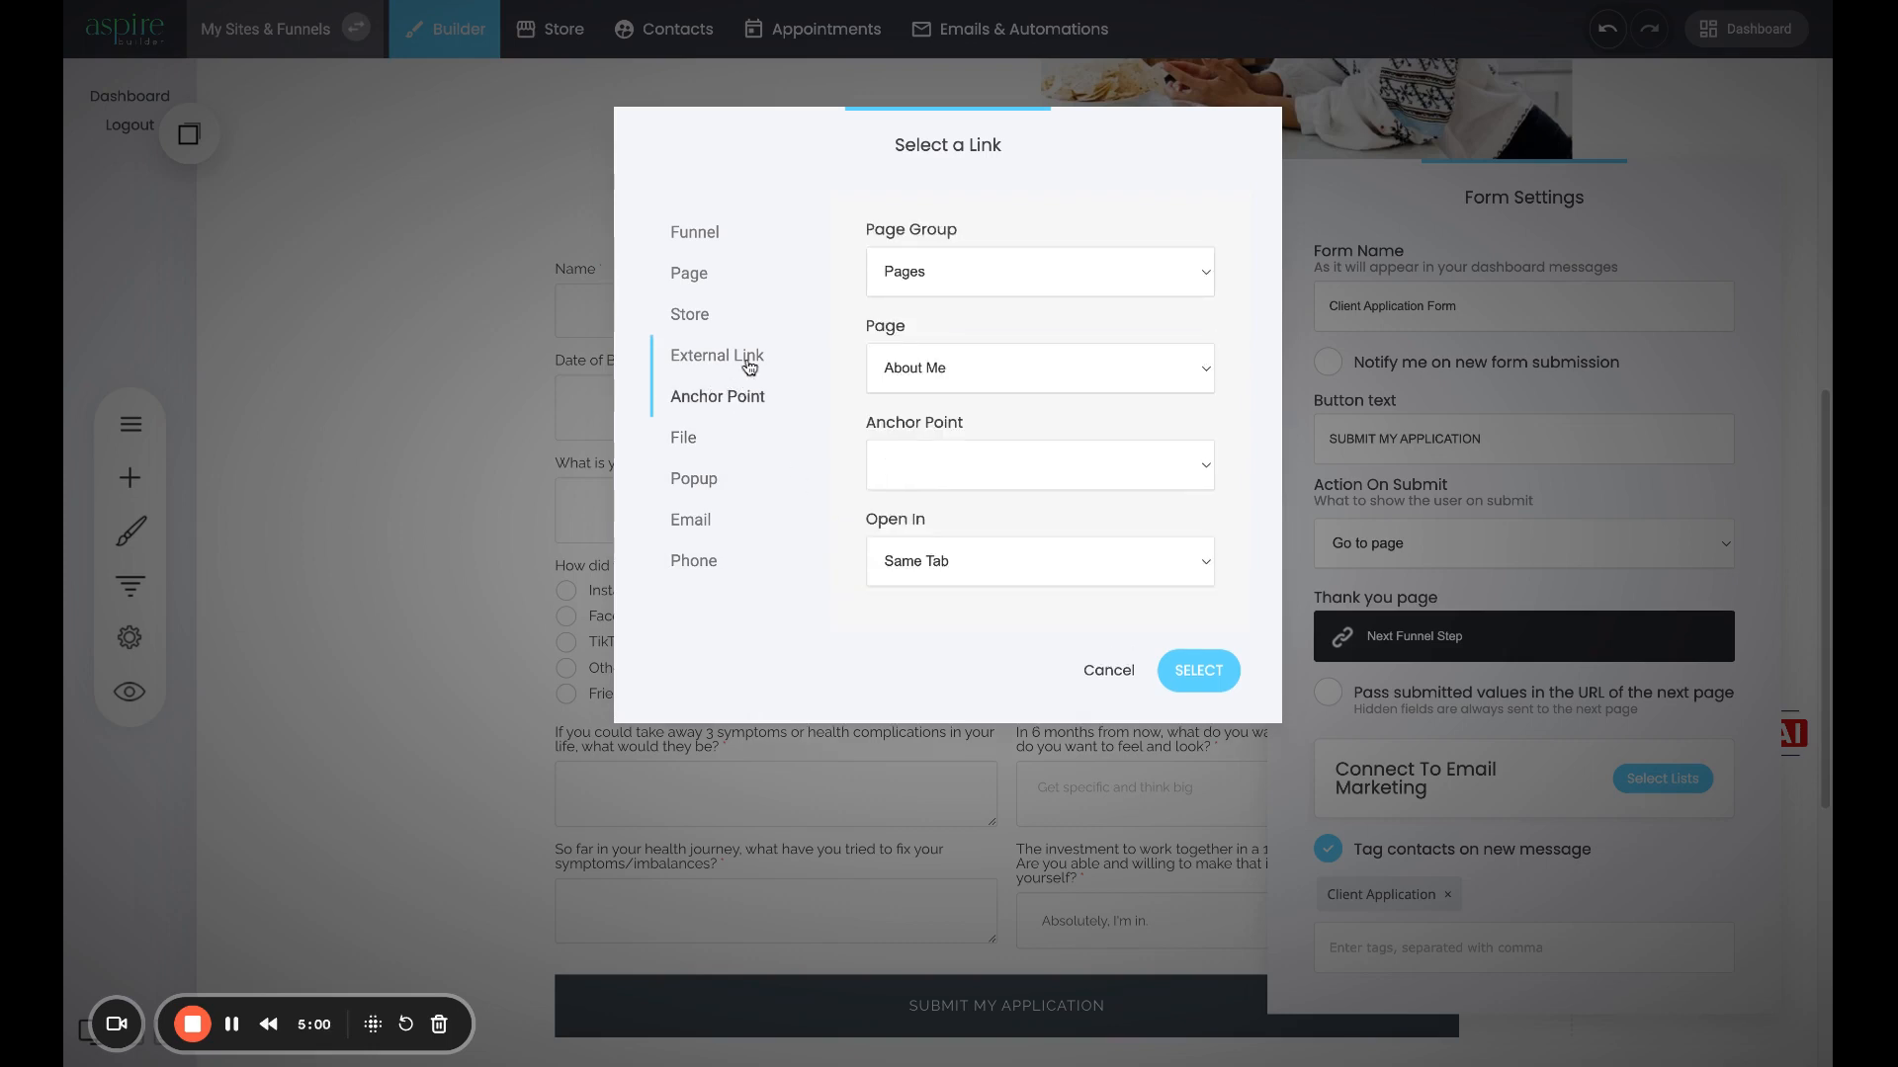
pyautogui.click(748, 361)
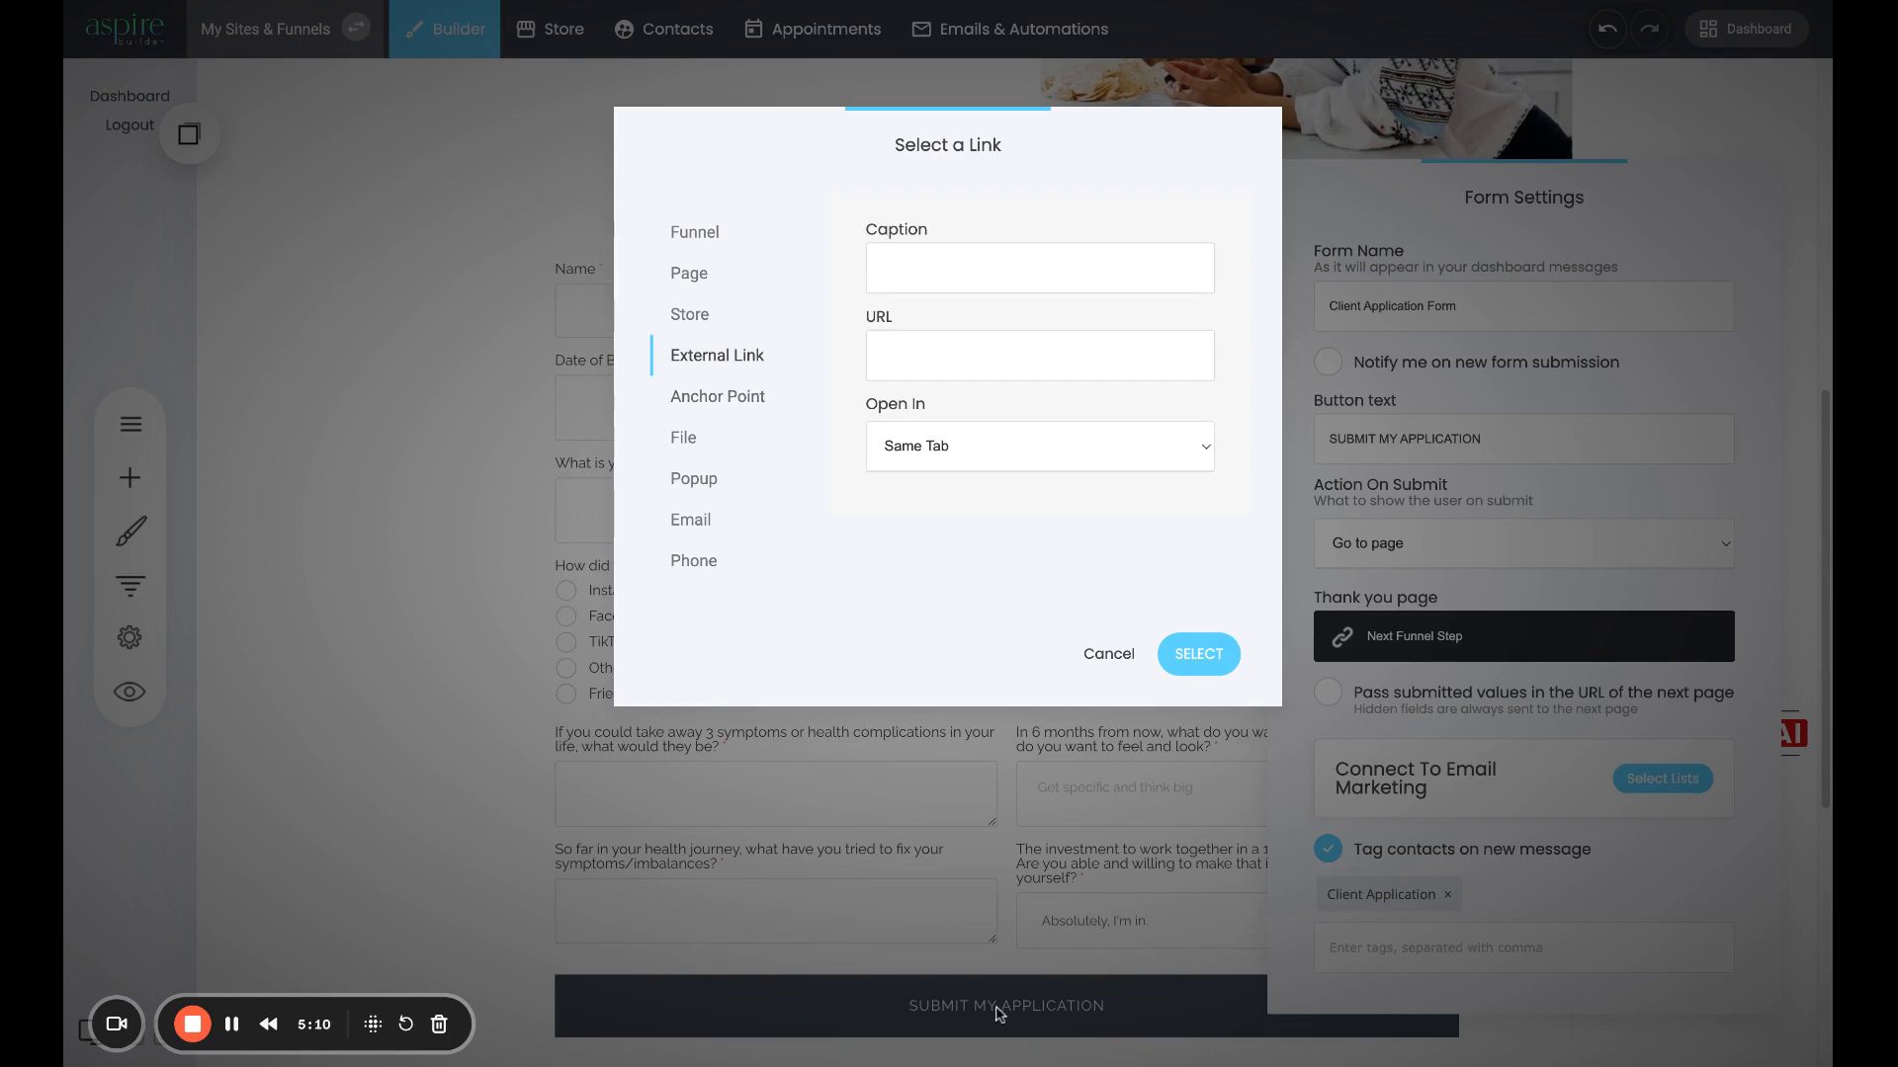
# - Compare the Funnel and External Link options for the form's thank you link, ending on External Link
pyautogui.click(756, 333)
pyautogui.click(693, 237)
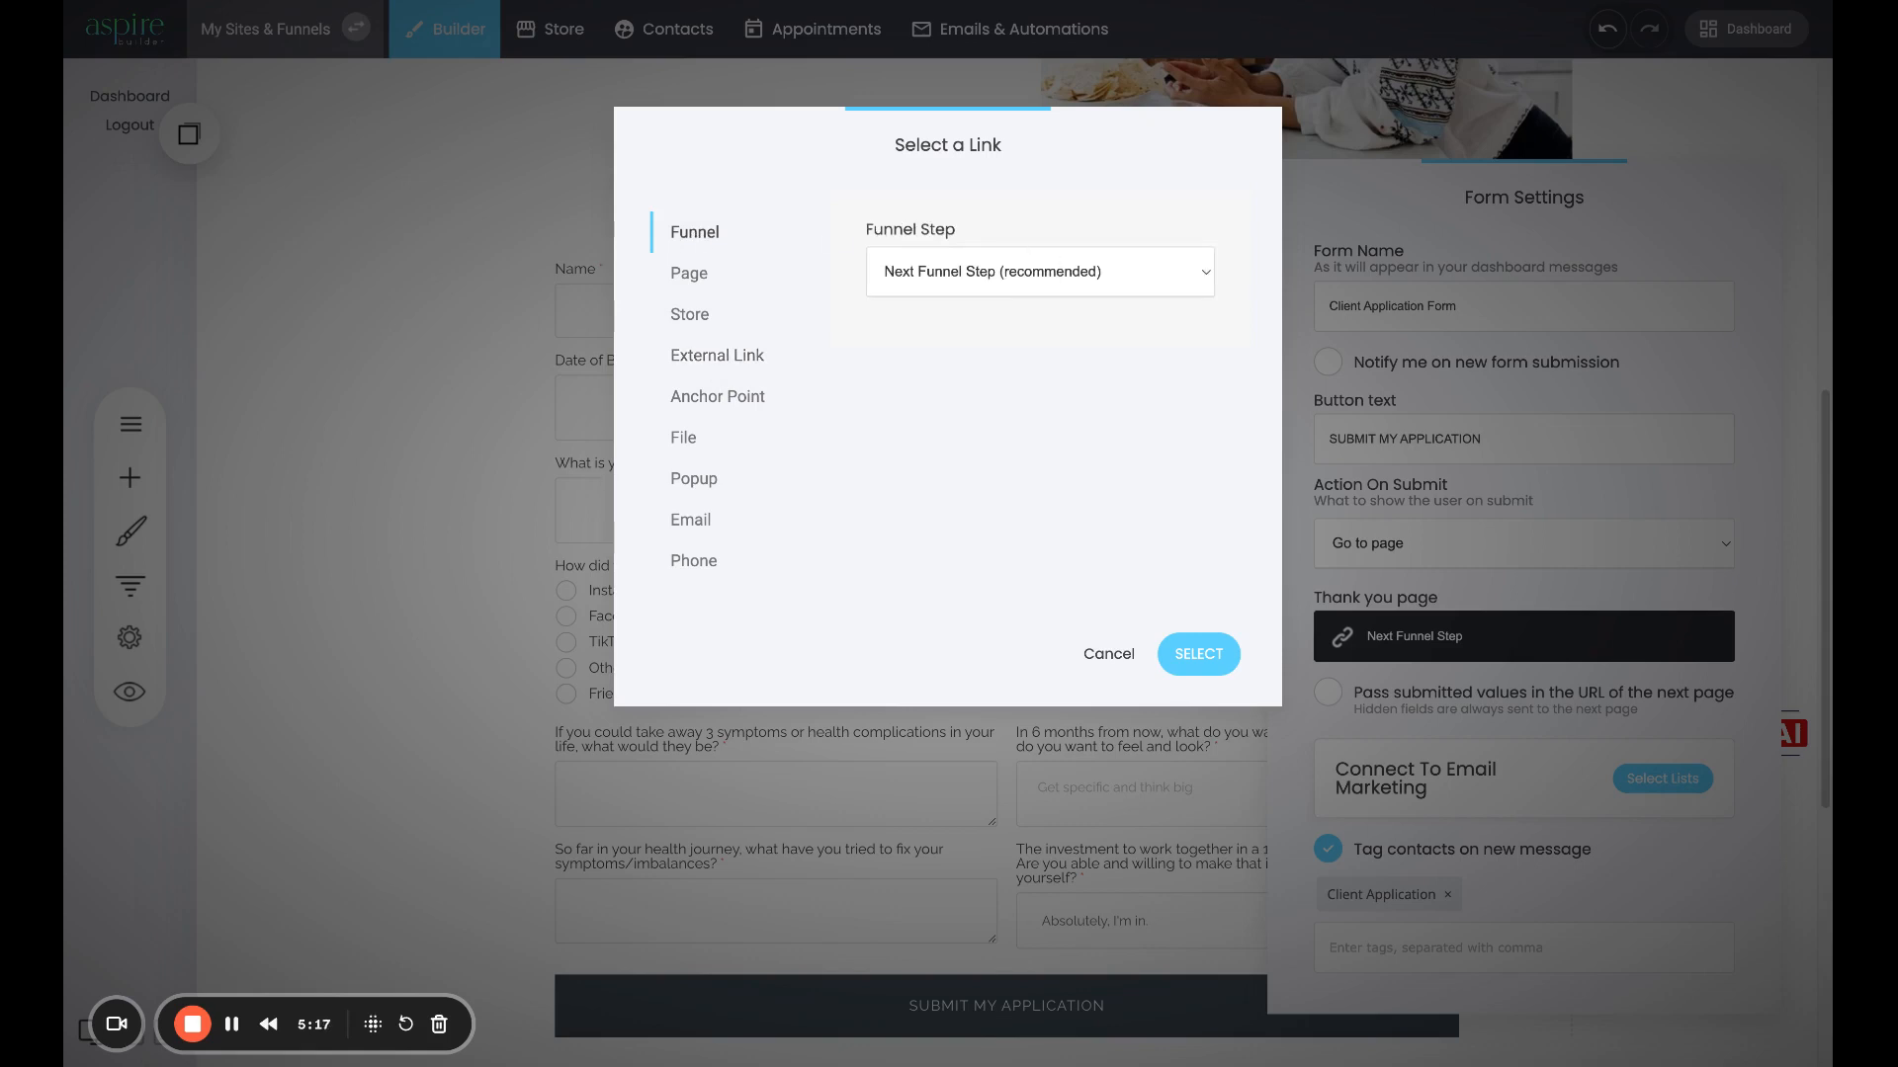
pyautogui.click(716, 371)
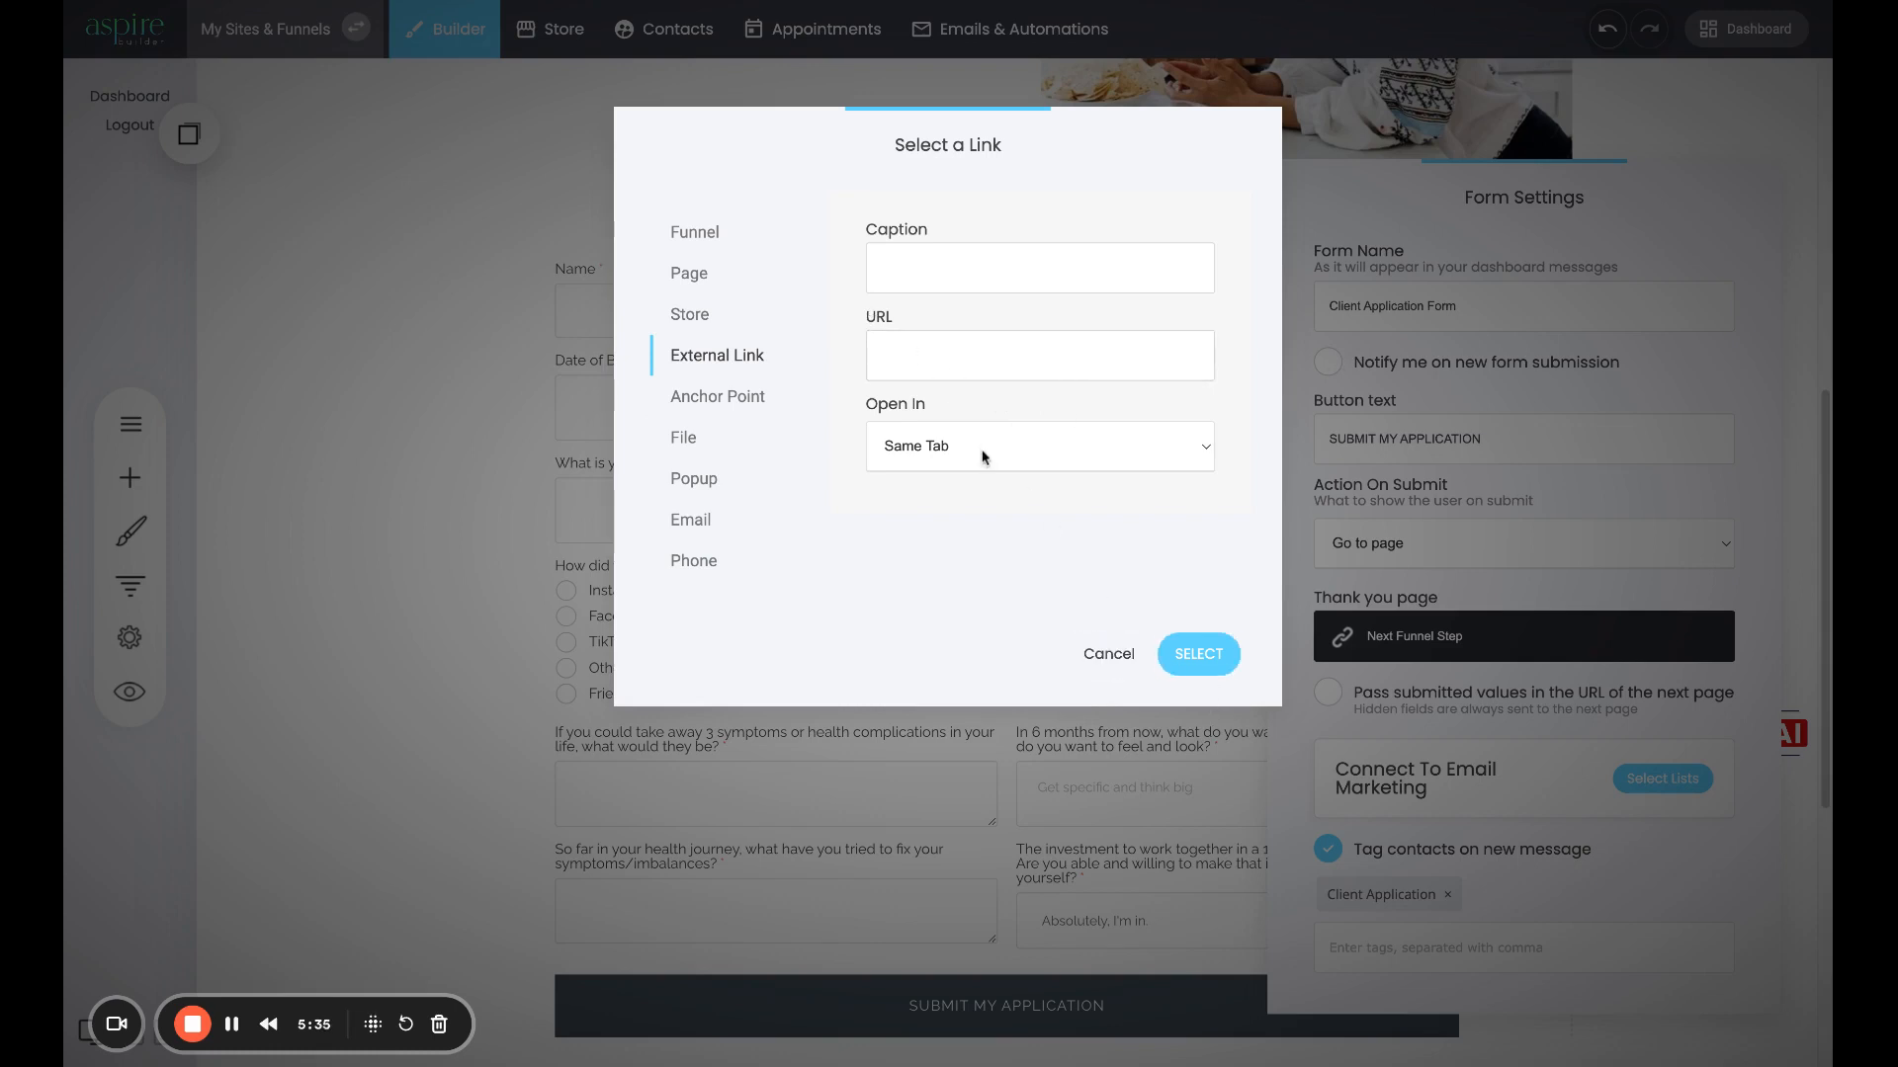
# - Close the link selection and the form settings, and save the page changes
pyautogui.click(1166, 662)
pyautogui.click(947, 531)
pyautogui.click(1531, 29)
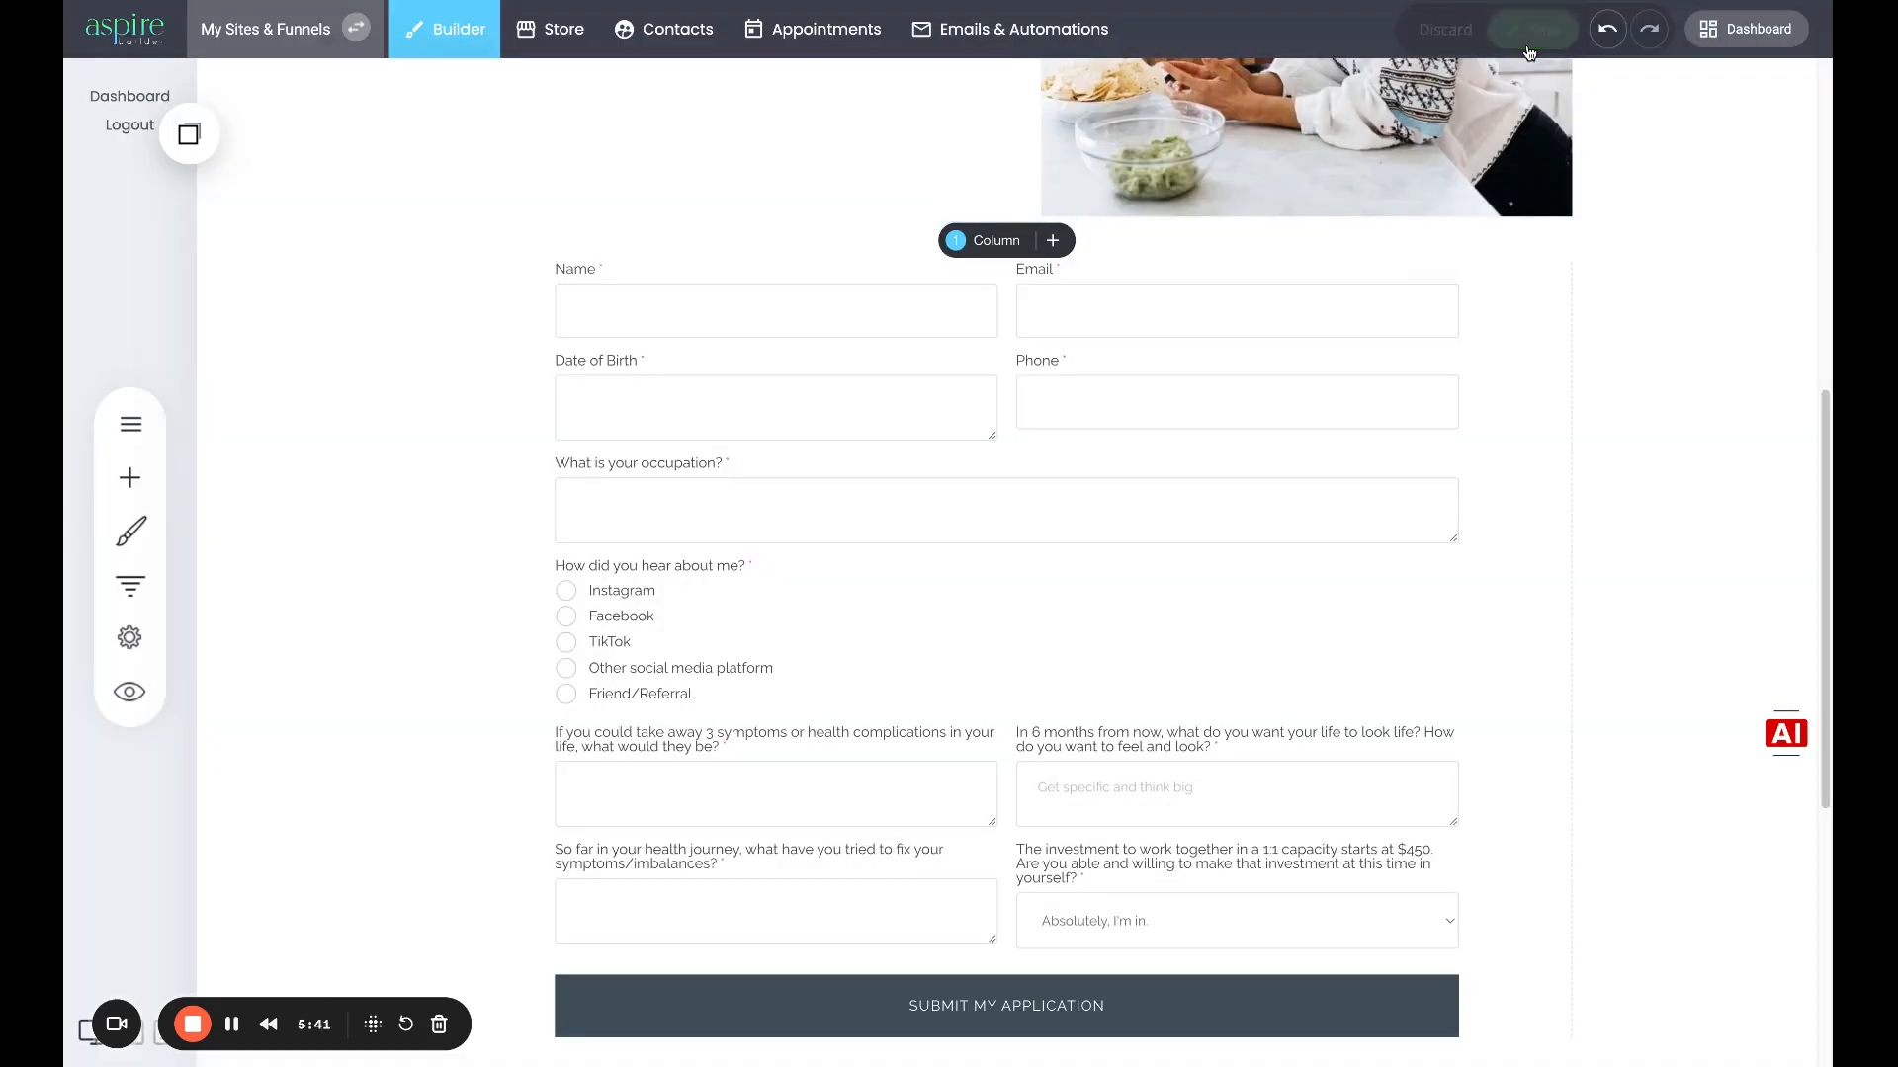
# - Switch the page to the mobile view and examine the application form's layout from the intro section down to the footer
pyautogui.scroll(-2, 1407, 696)
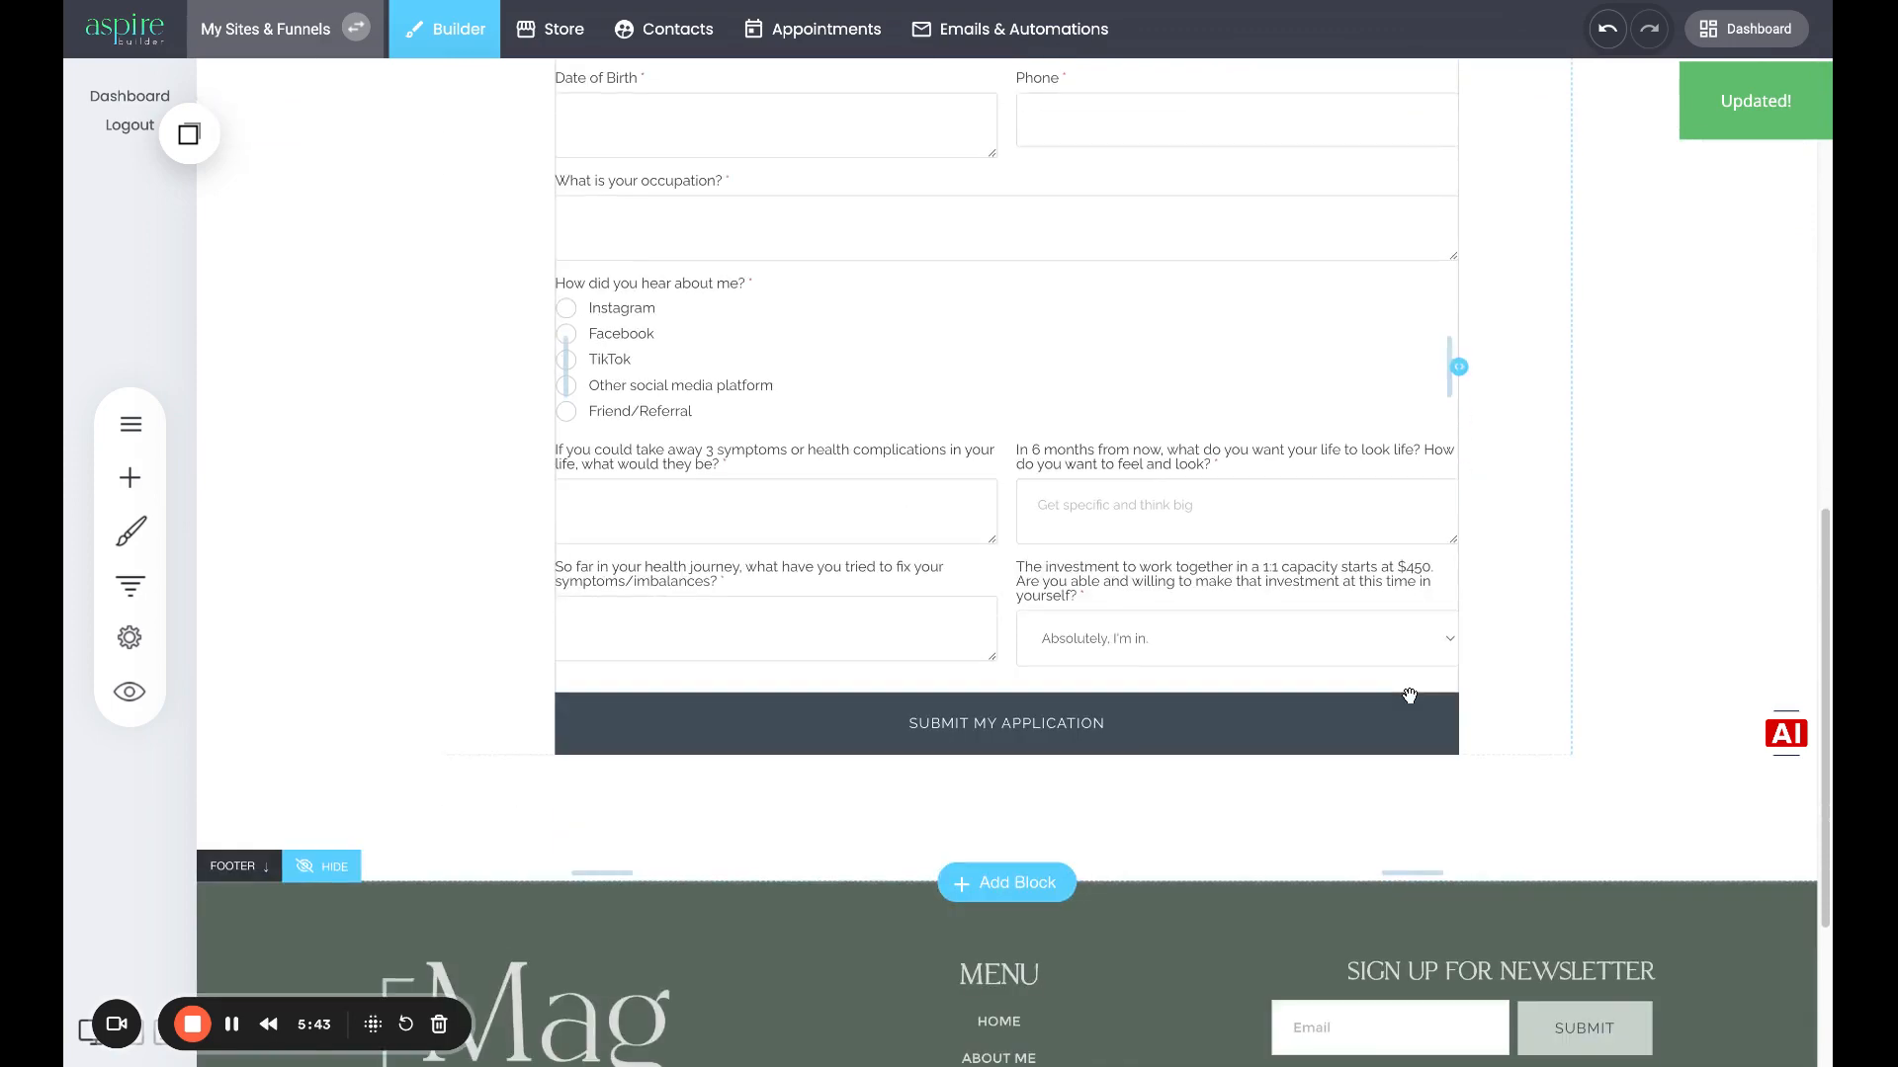
pyautogui.scroll(4, 1408, 696)
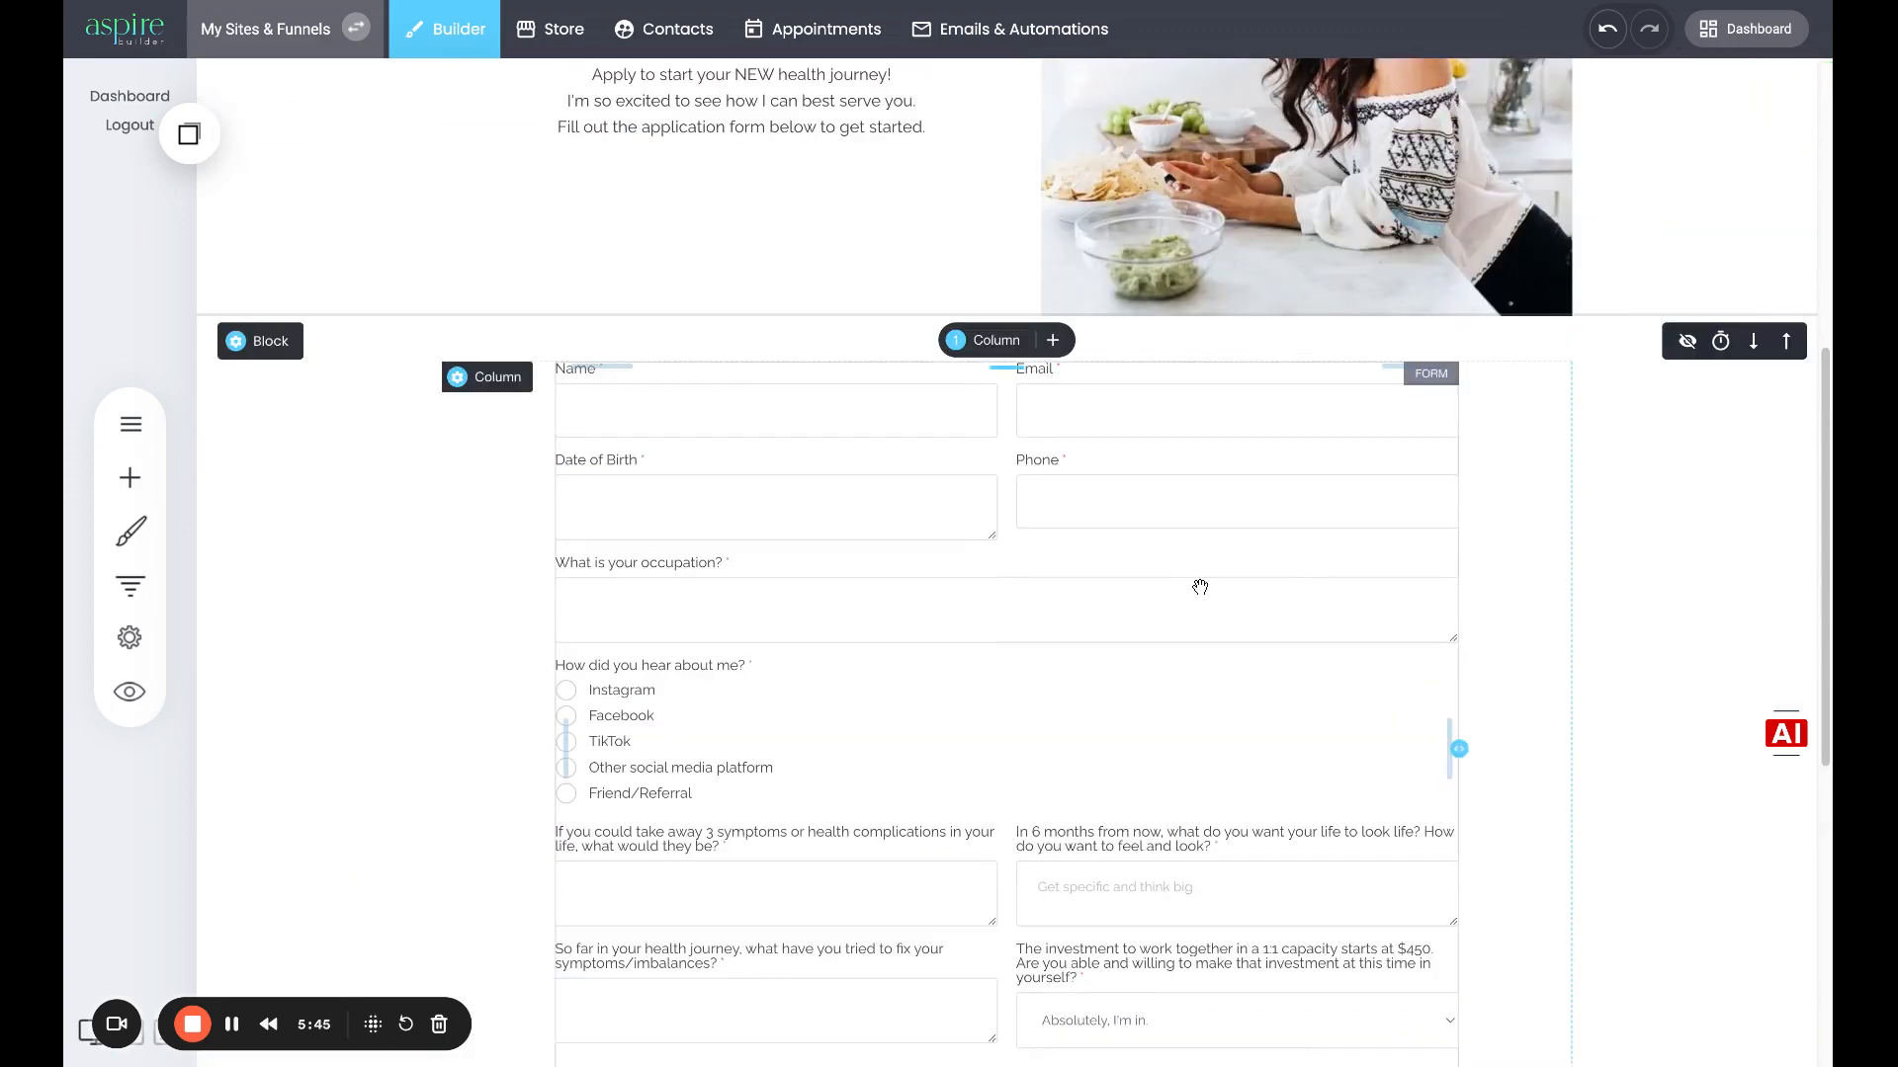
pyautogui.scroll(-3, 1200, 588)
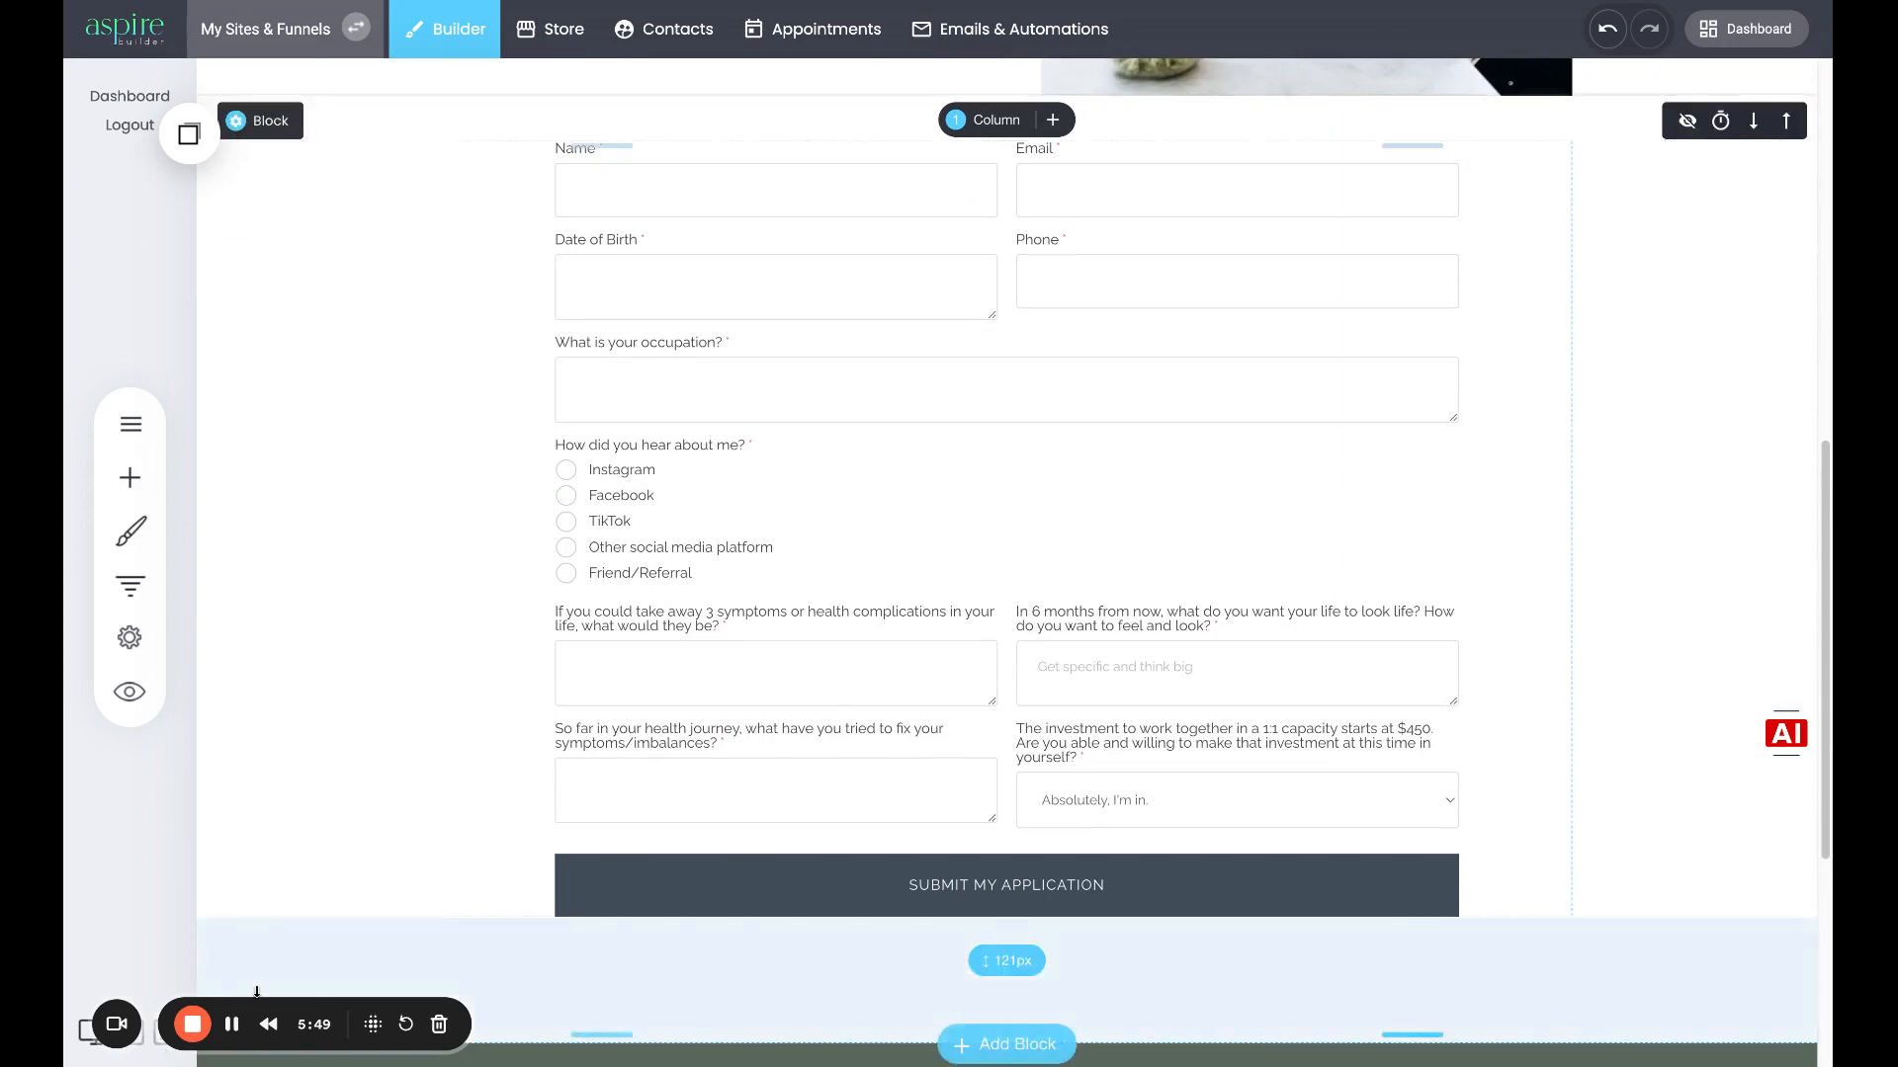
pyautogui.click(162, 1034)
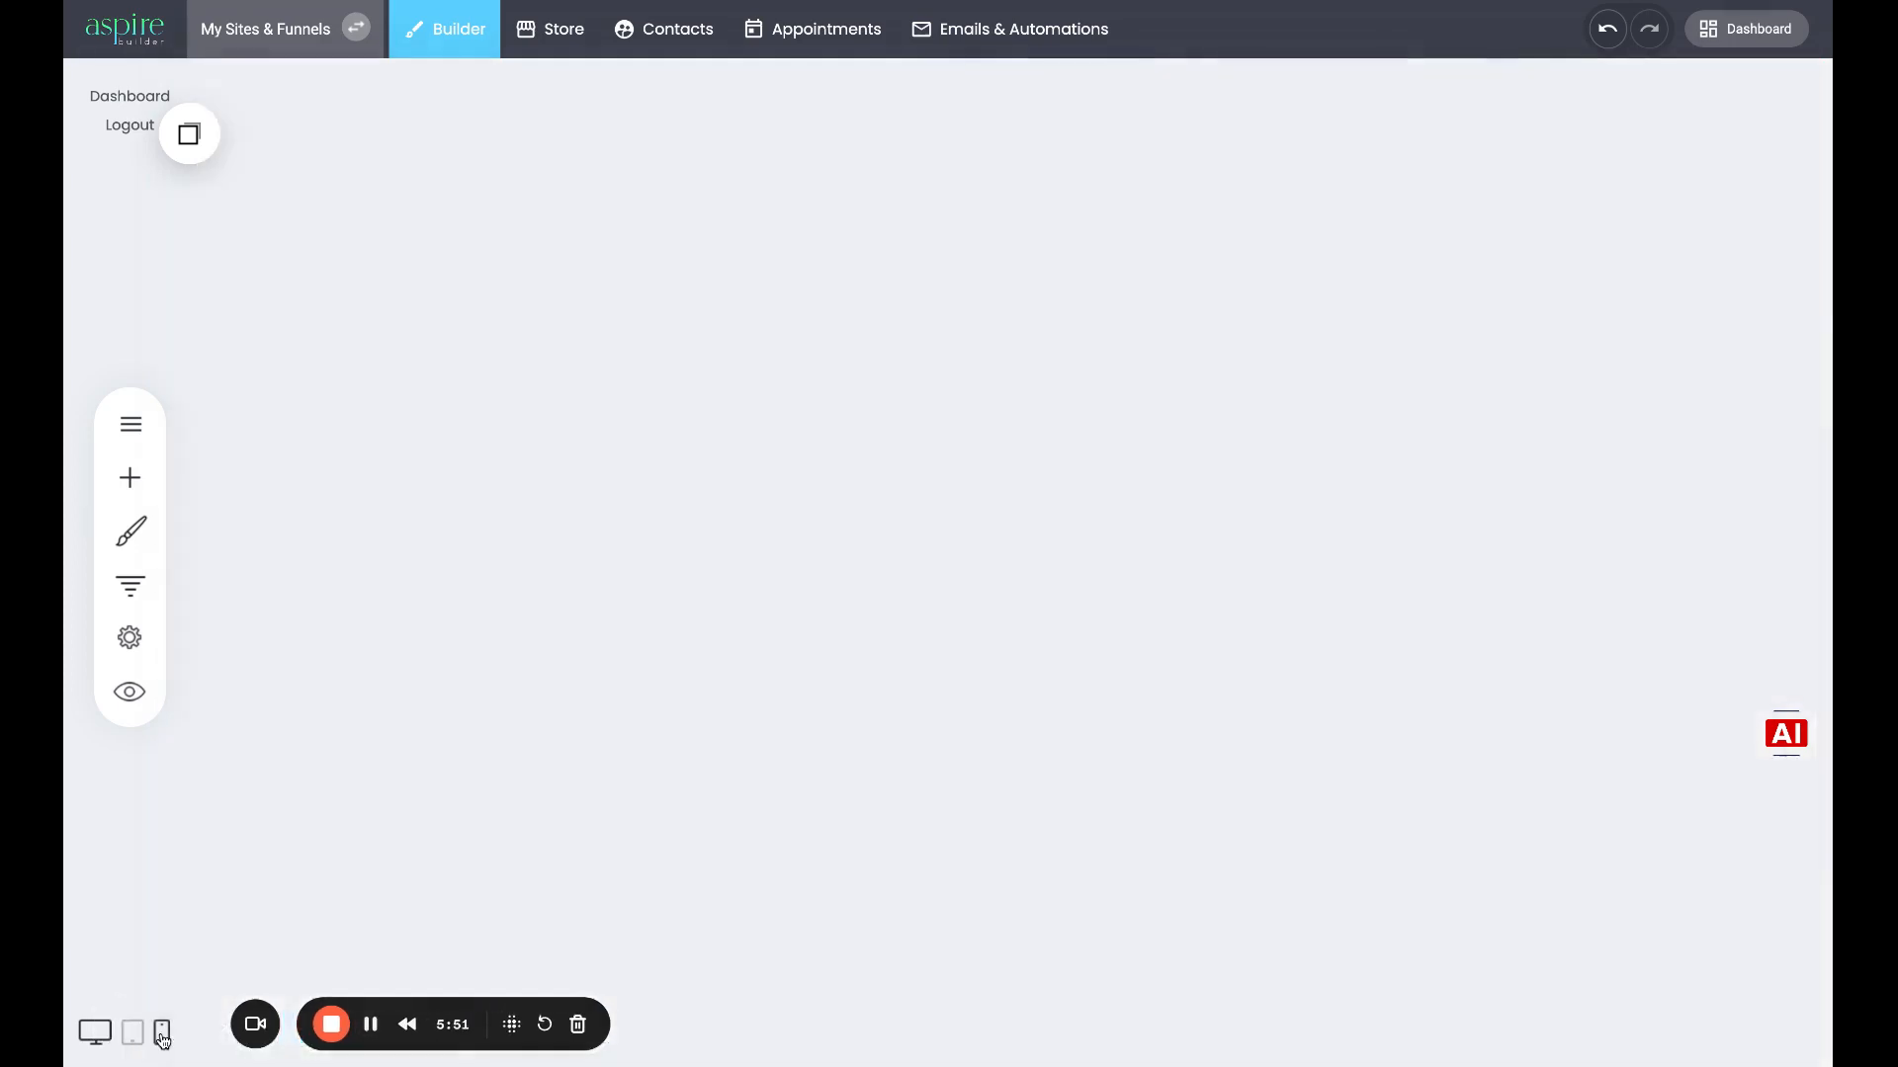
pyautogui.scroll(-4, 1226, 771)
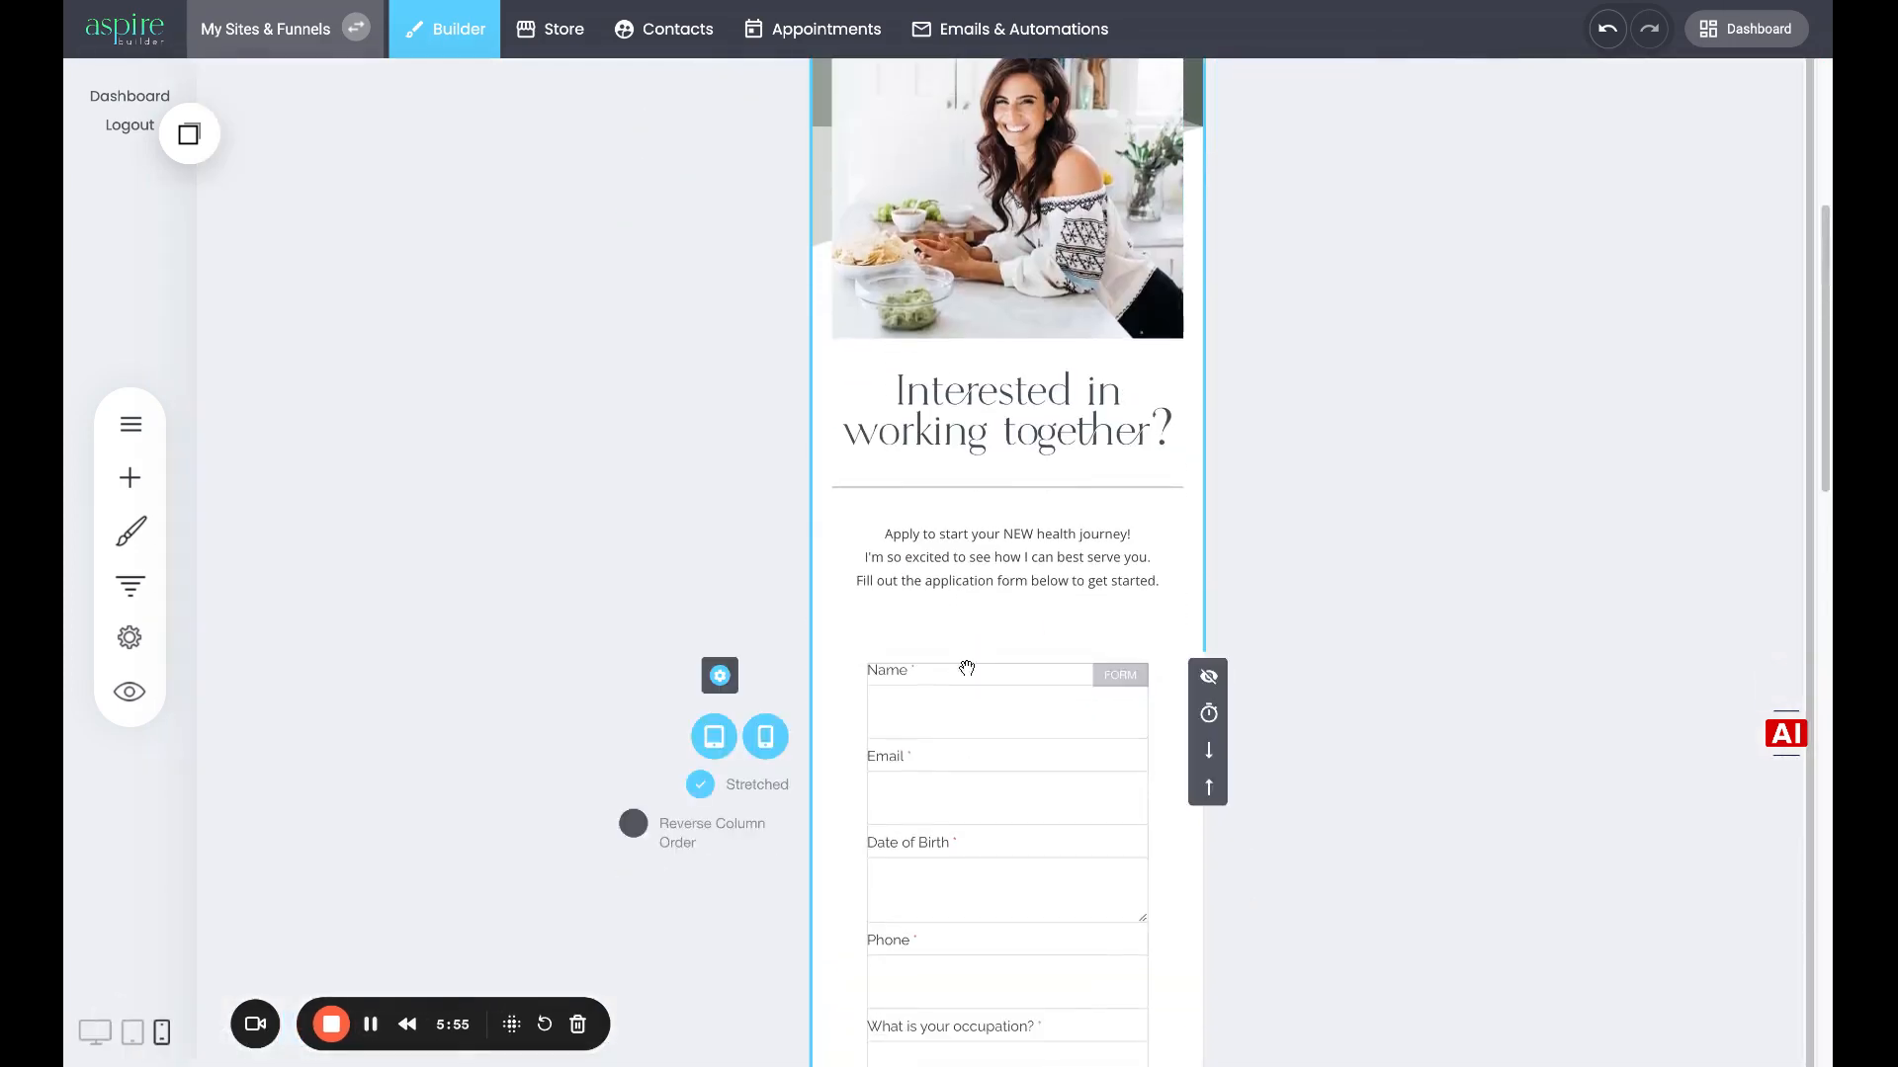
pyautogui.scroll(6, 1313, 445)
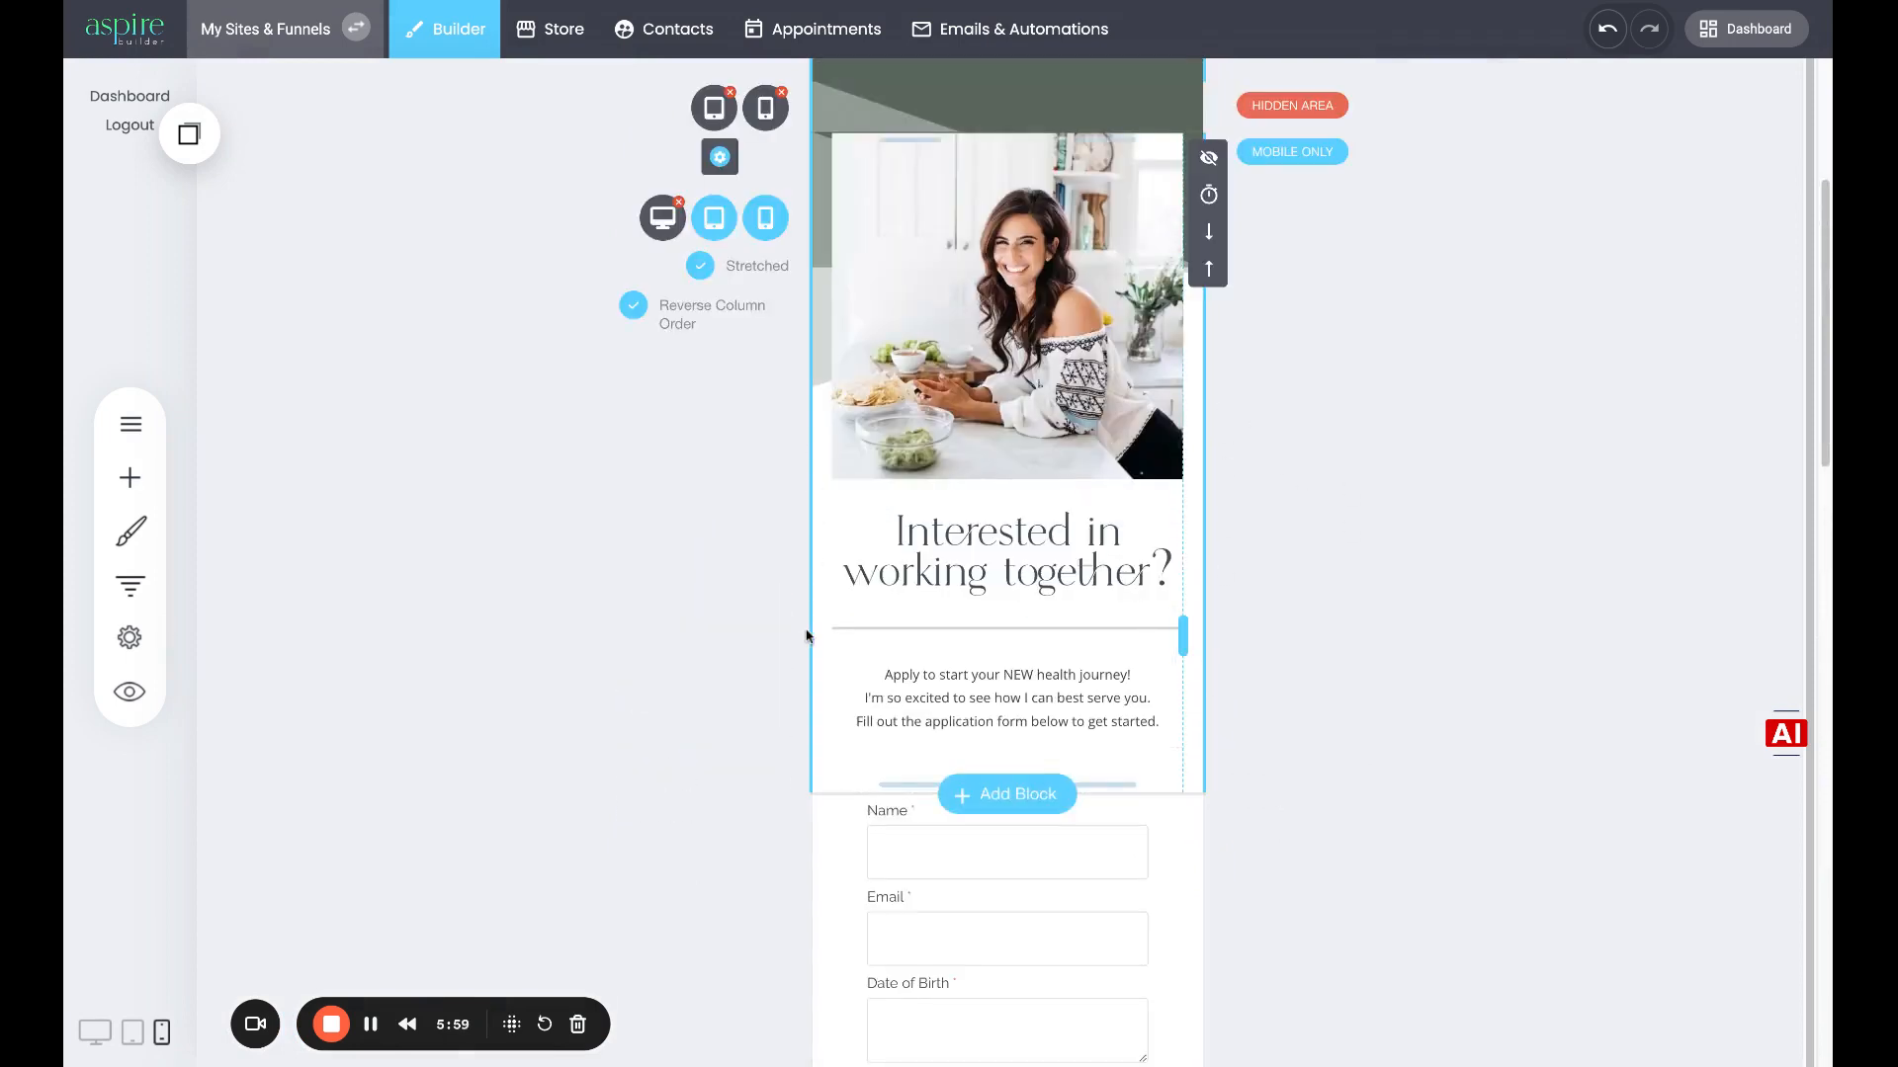
pyautogui.scroll(-1, 1311, 696)
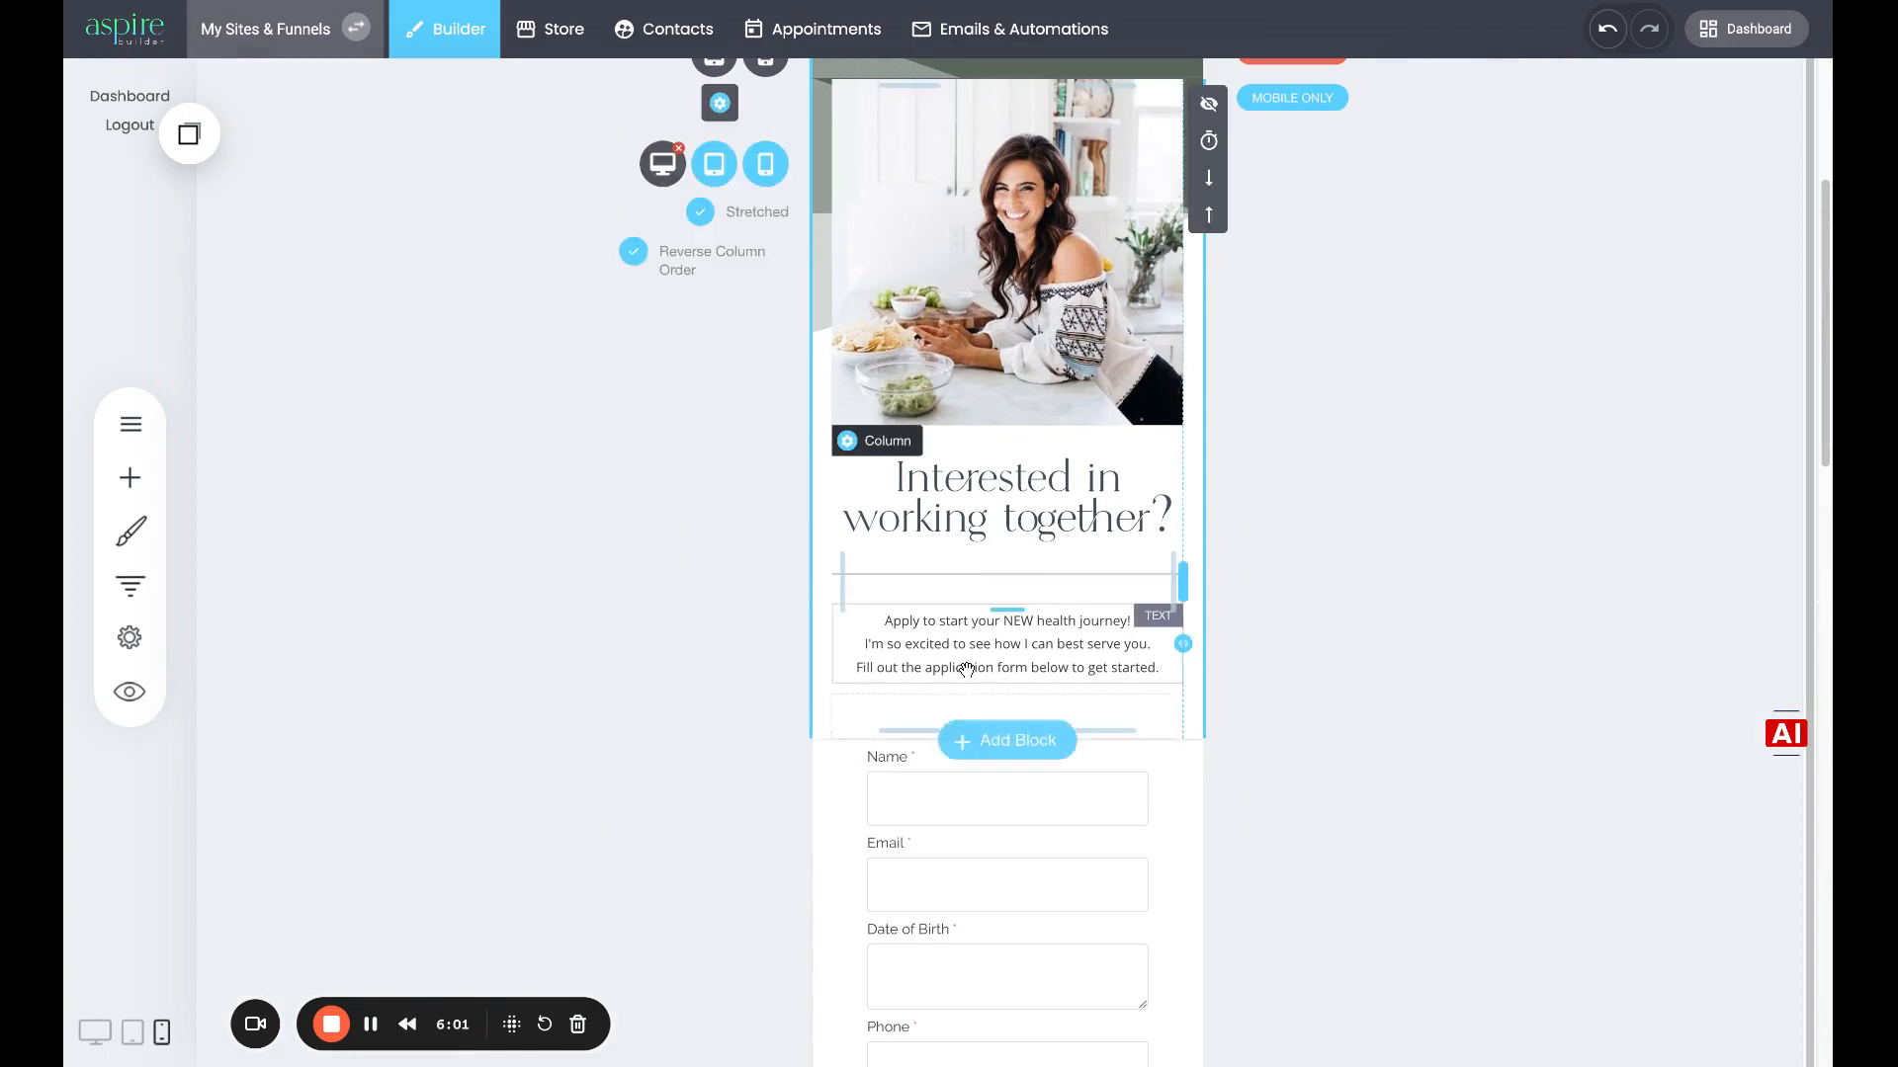
pyautogui.scroll(-9, 1136, 613)
pyautogui.scroll(-15, 1165, 657)
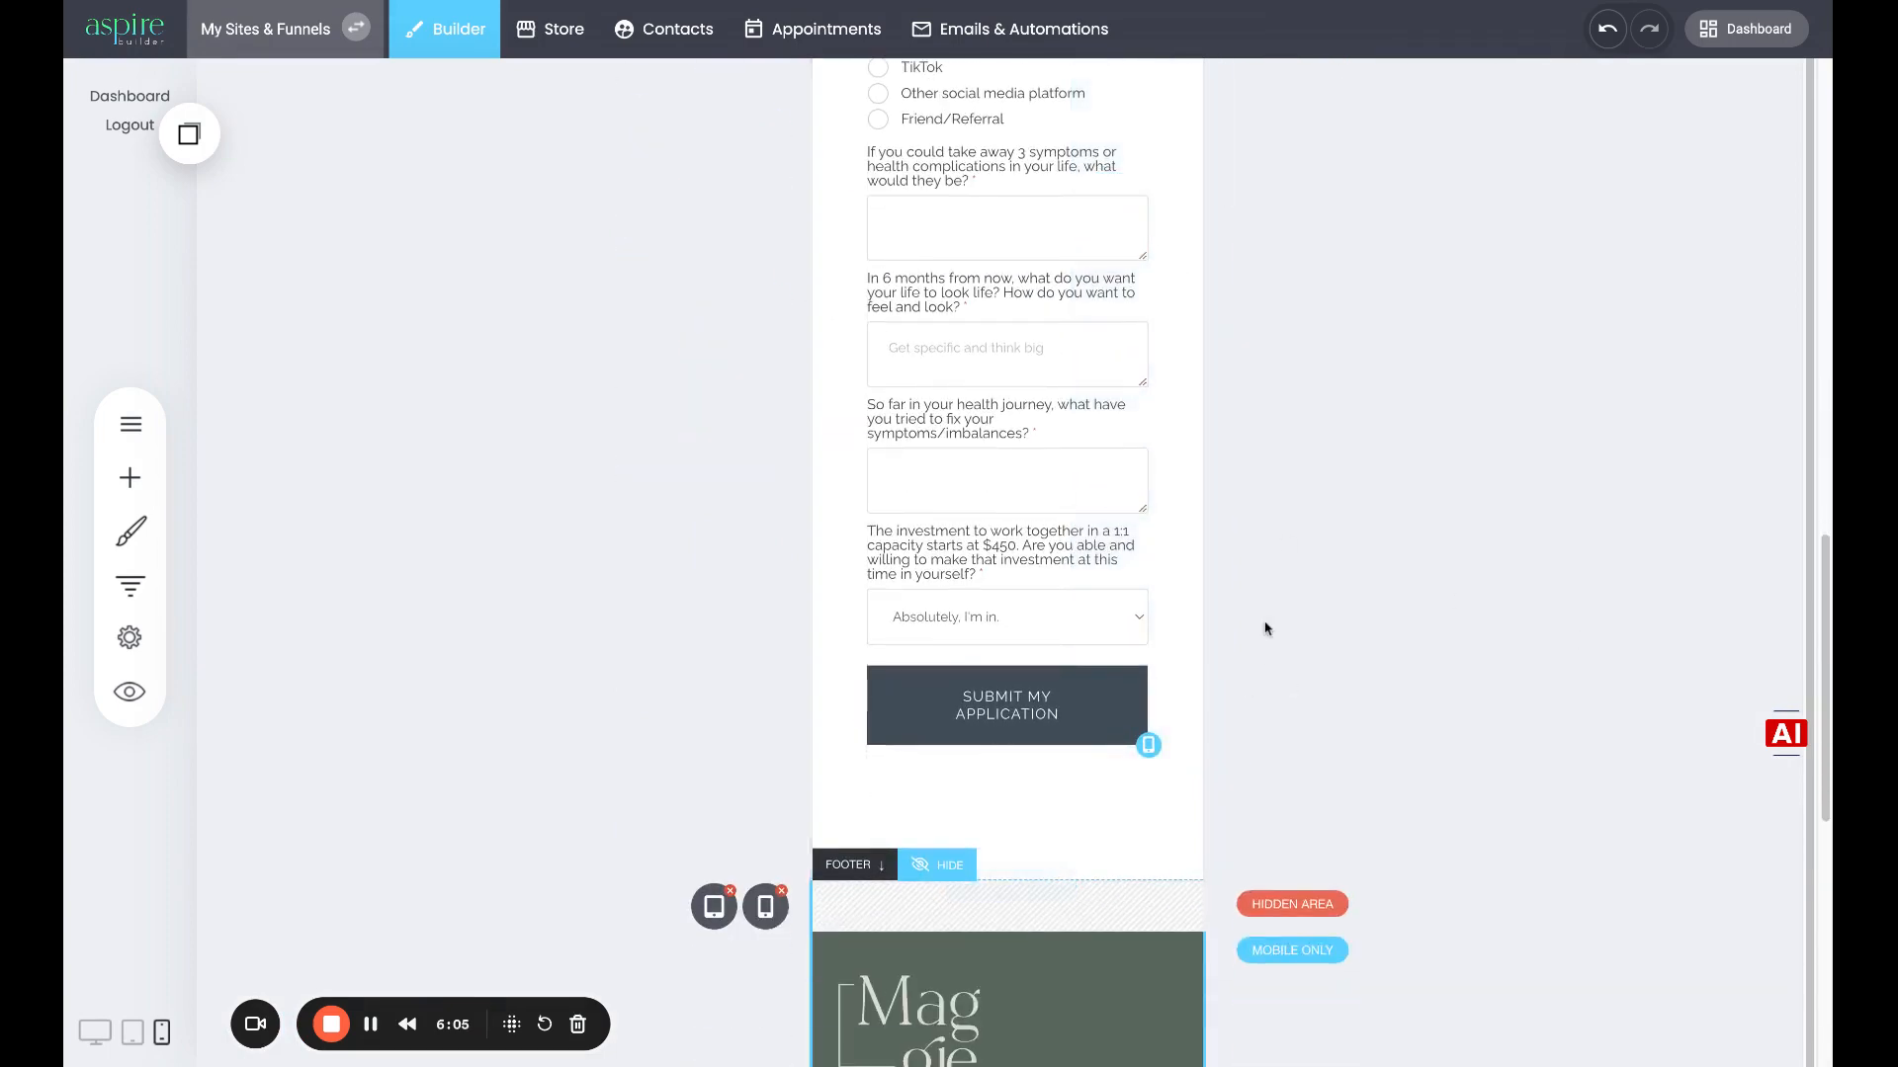
pyautogui.scroll(10, 1195, 501)
pyautogui.scroll(8, 1099, 550)
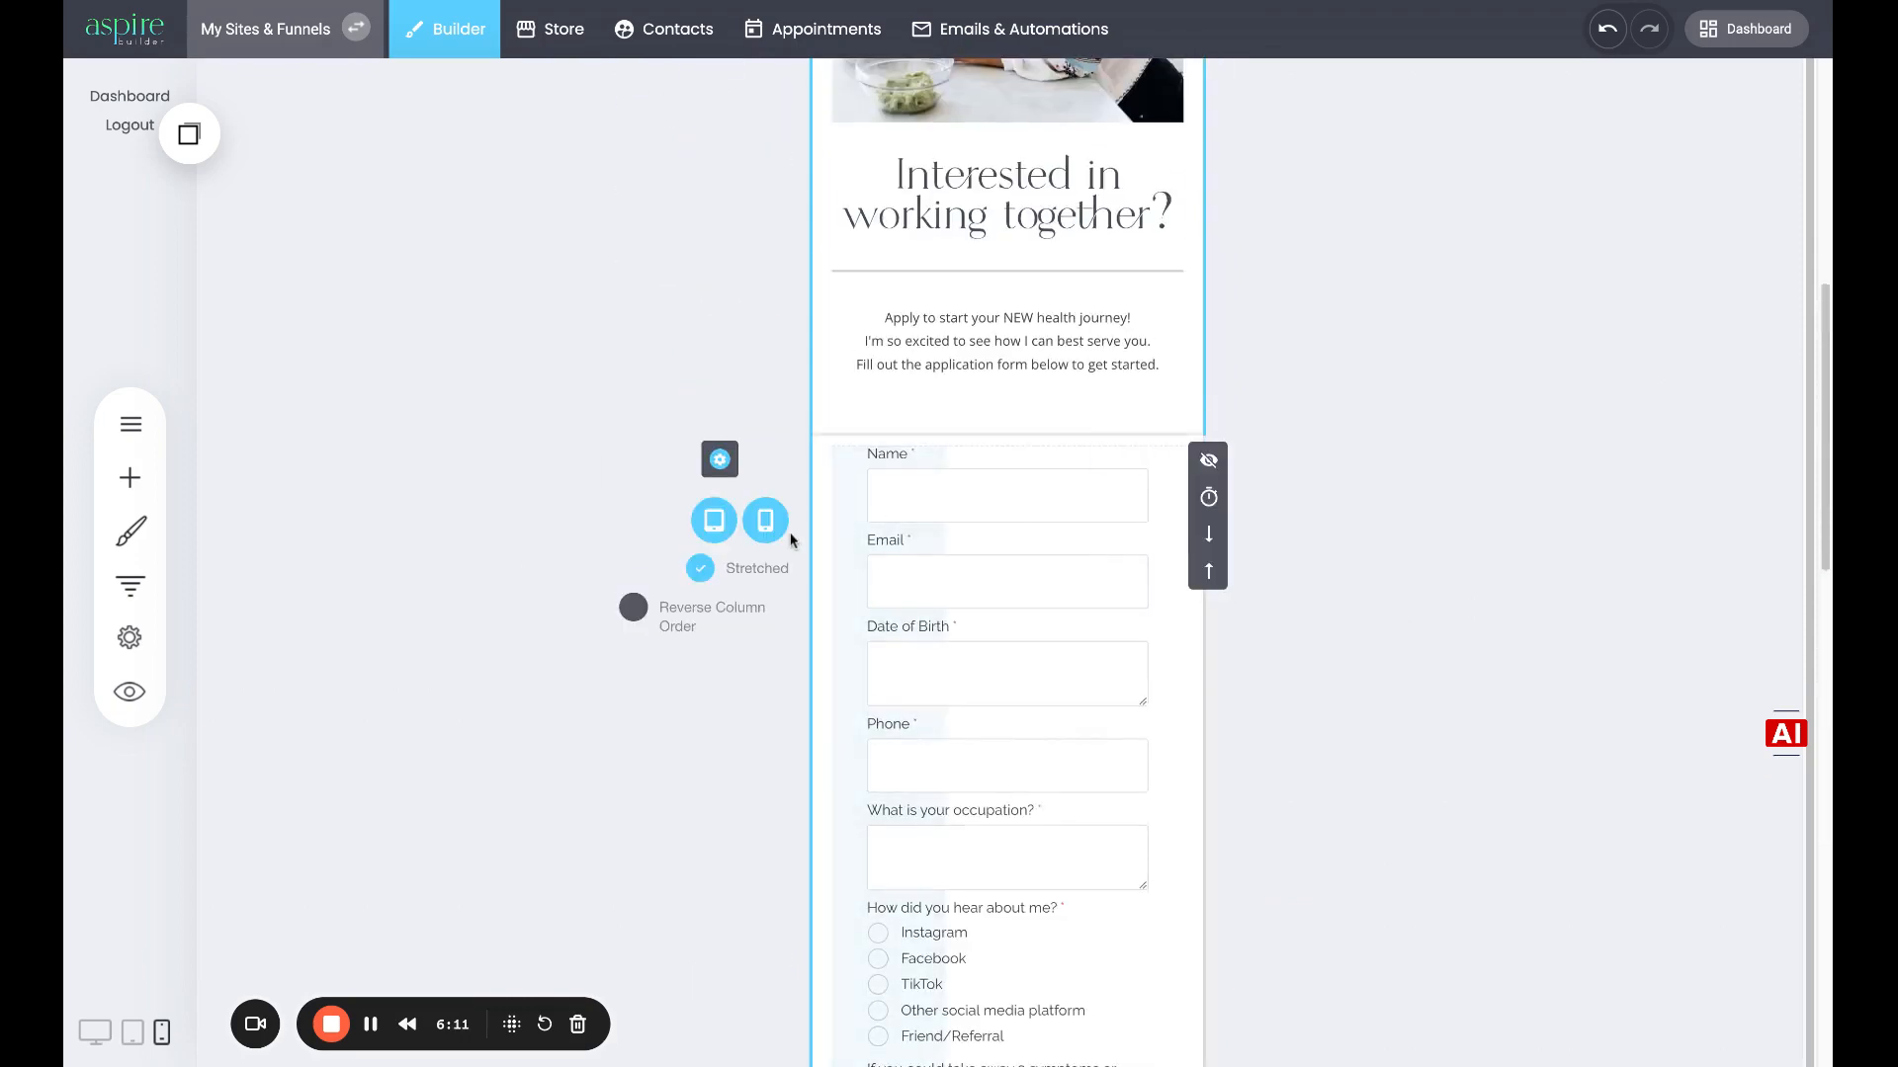
pyautogui.scroll(-1, 1196, 576)
pyautogui.scroll(-20, 1193, 577)
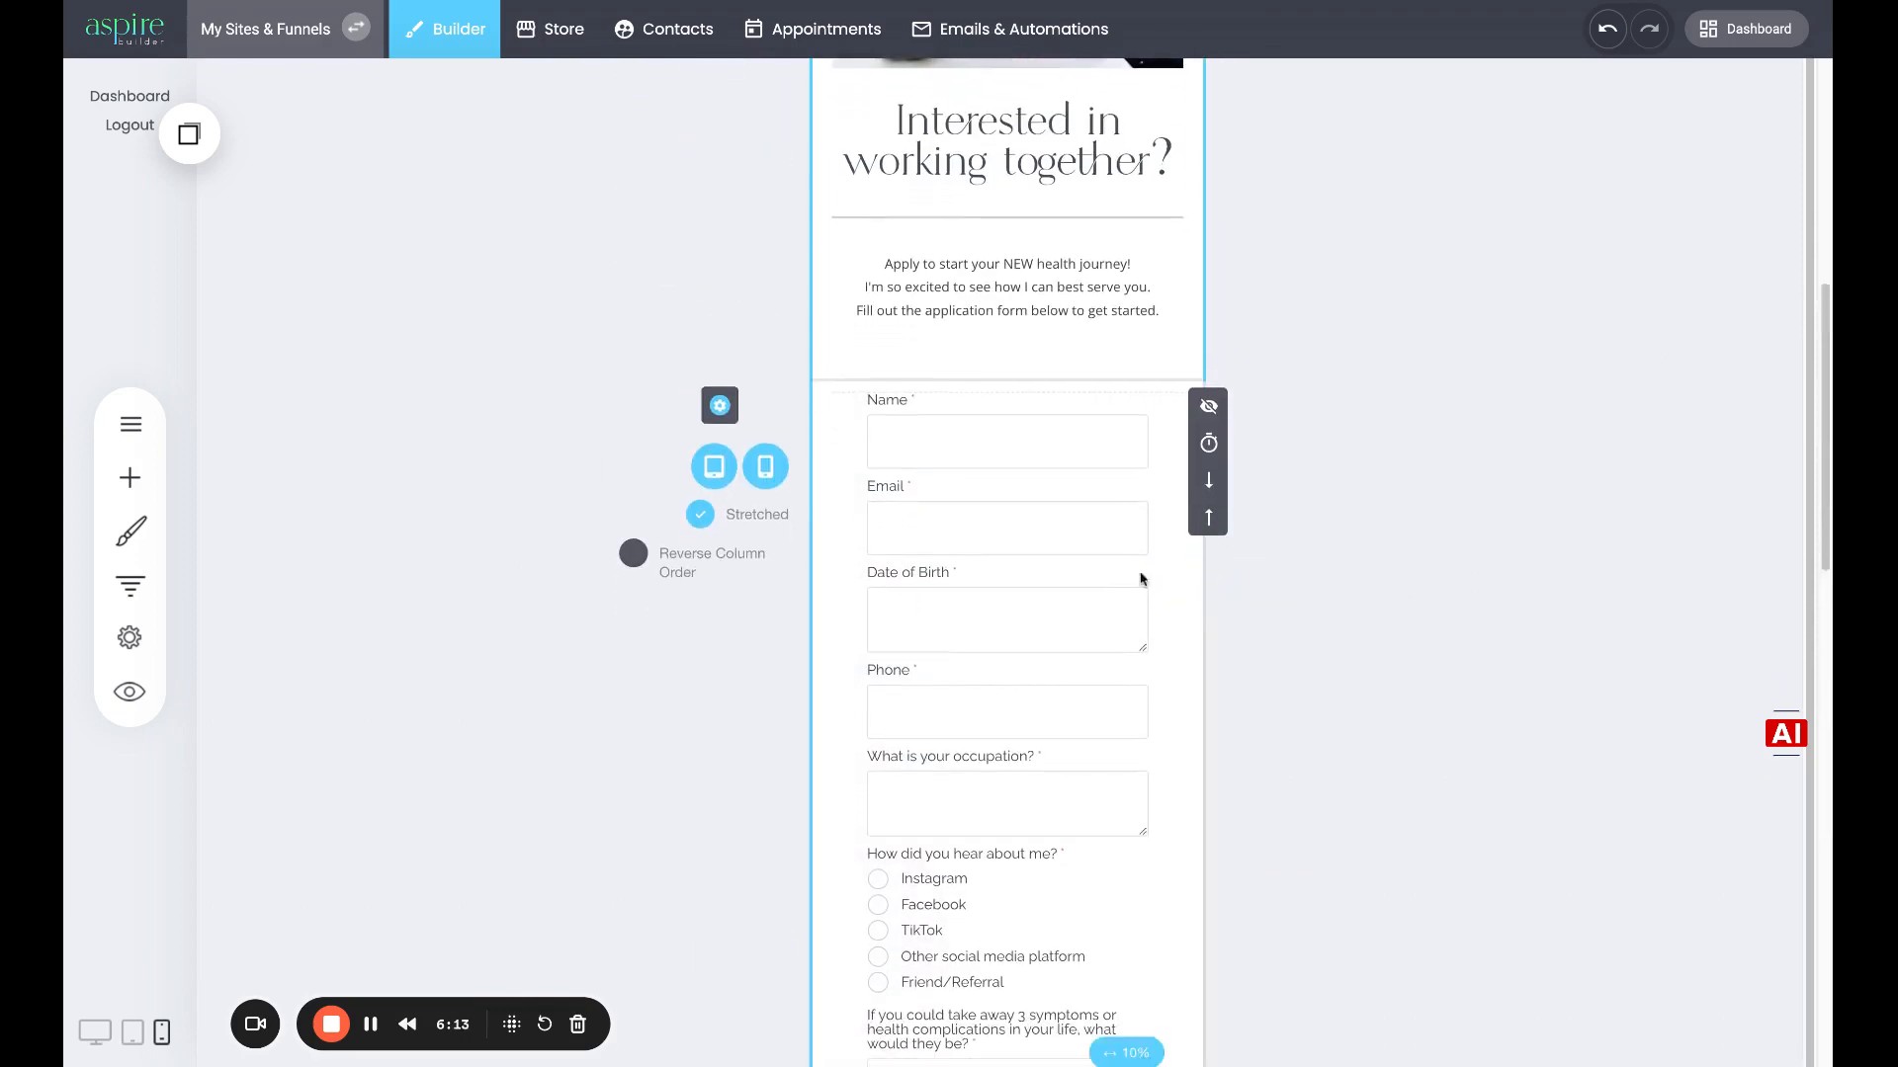
pyautogui.scroll(20, 1381, 454)
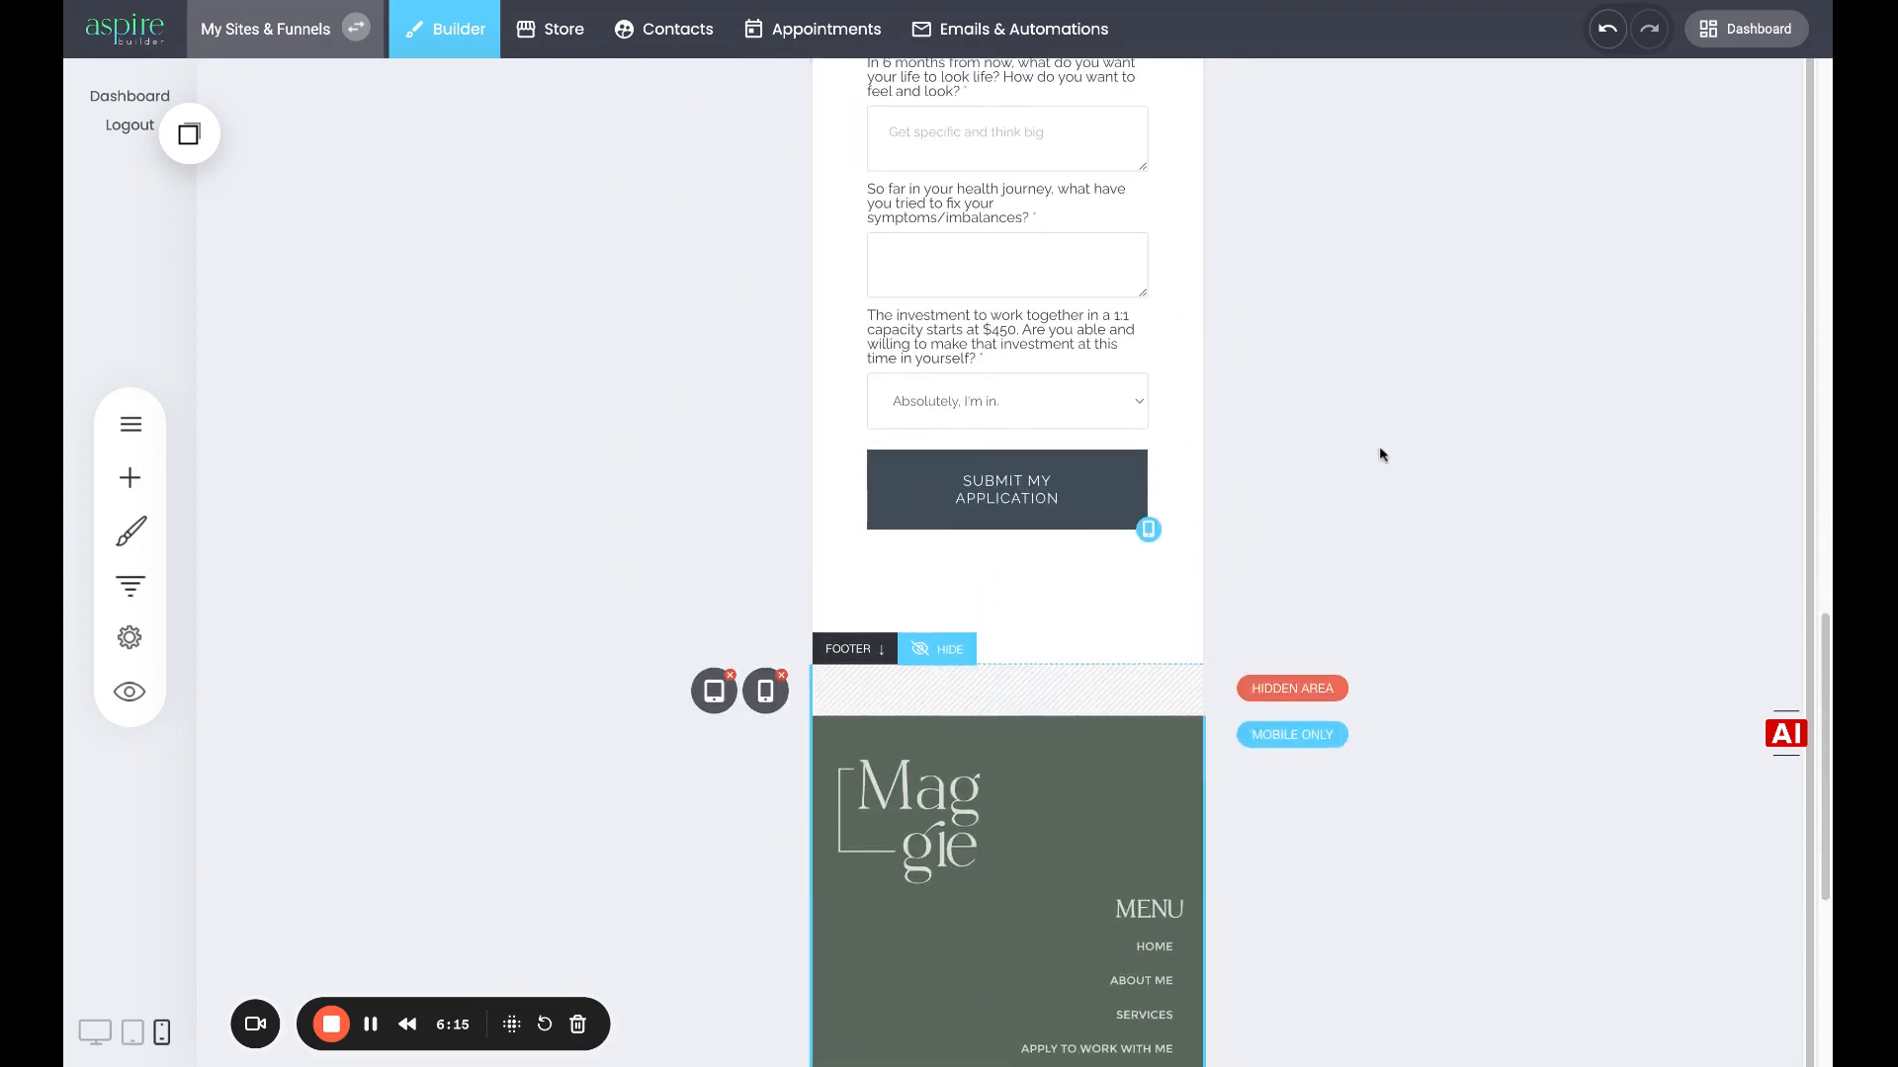
pyautogui.moveTo(1216, 522)
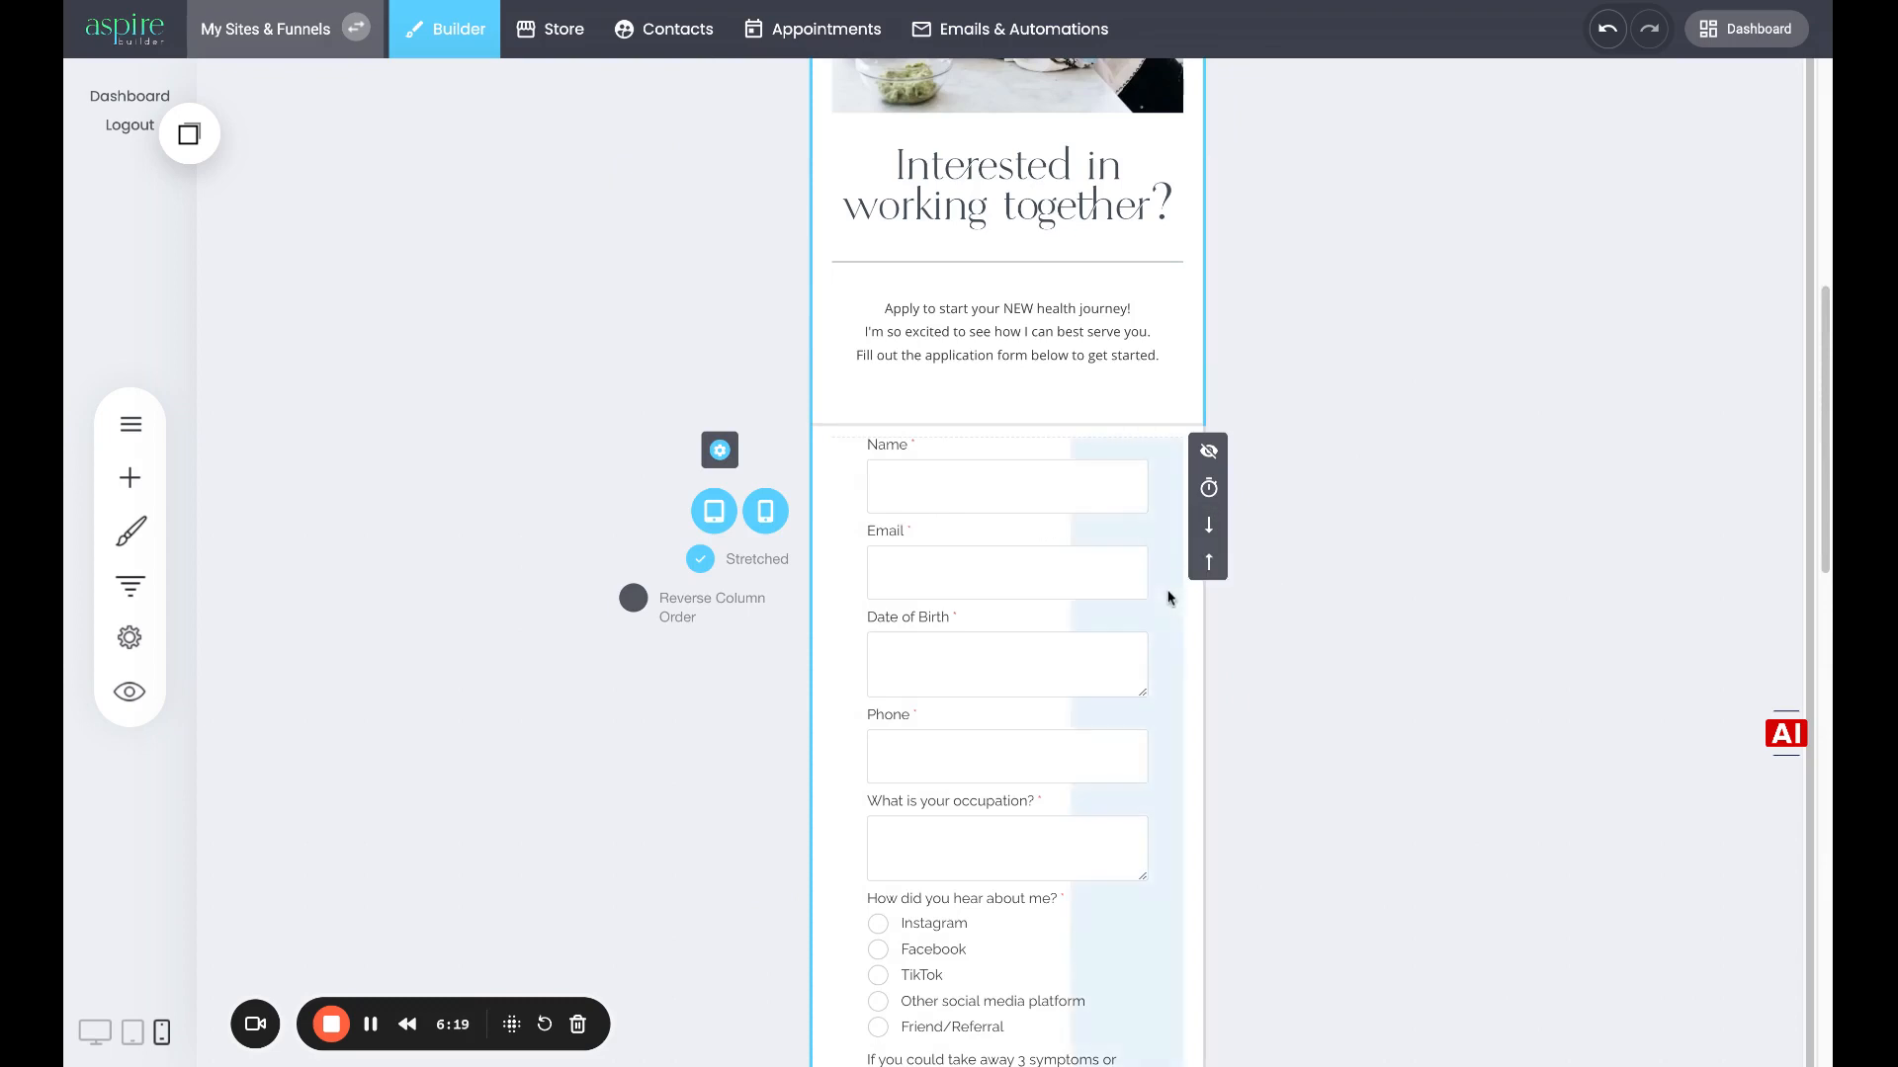
pyautogui.moveTo(1163, 683)
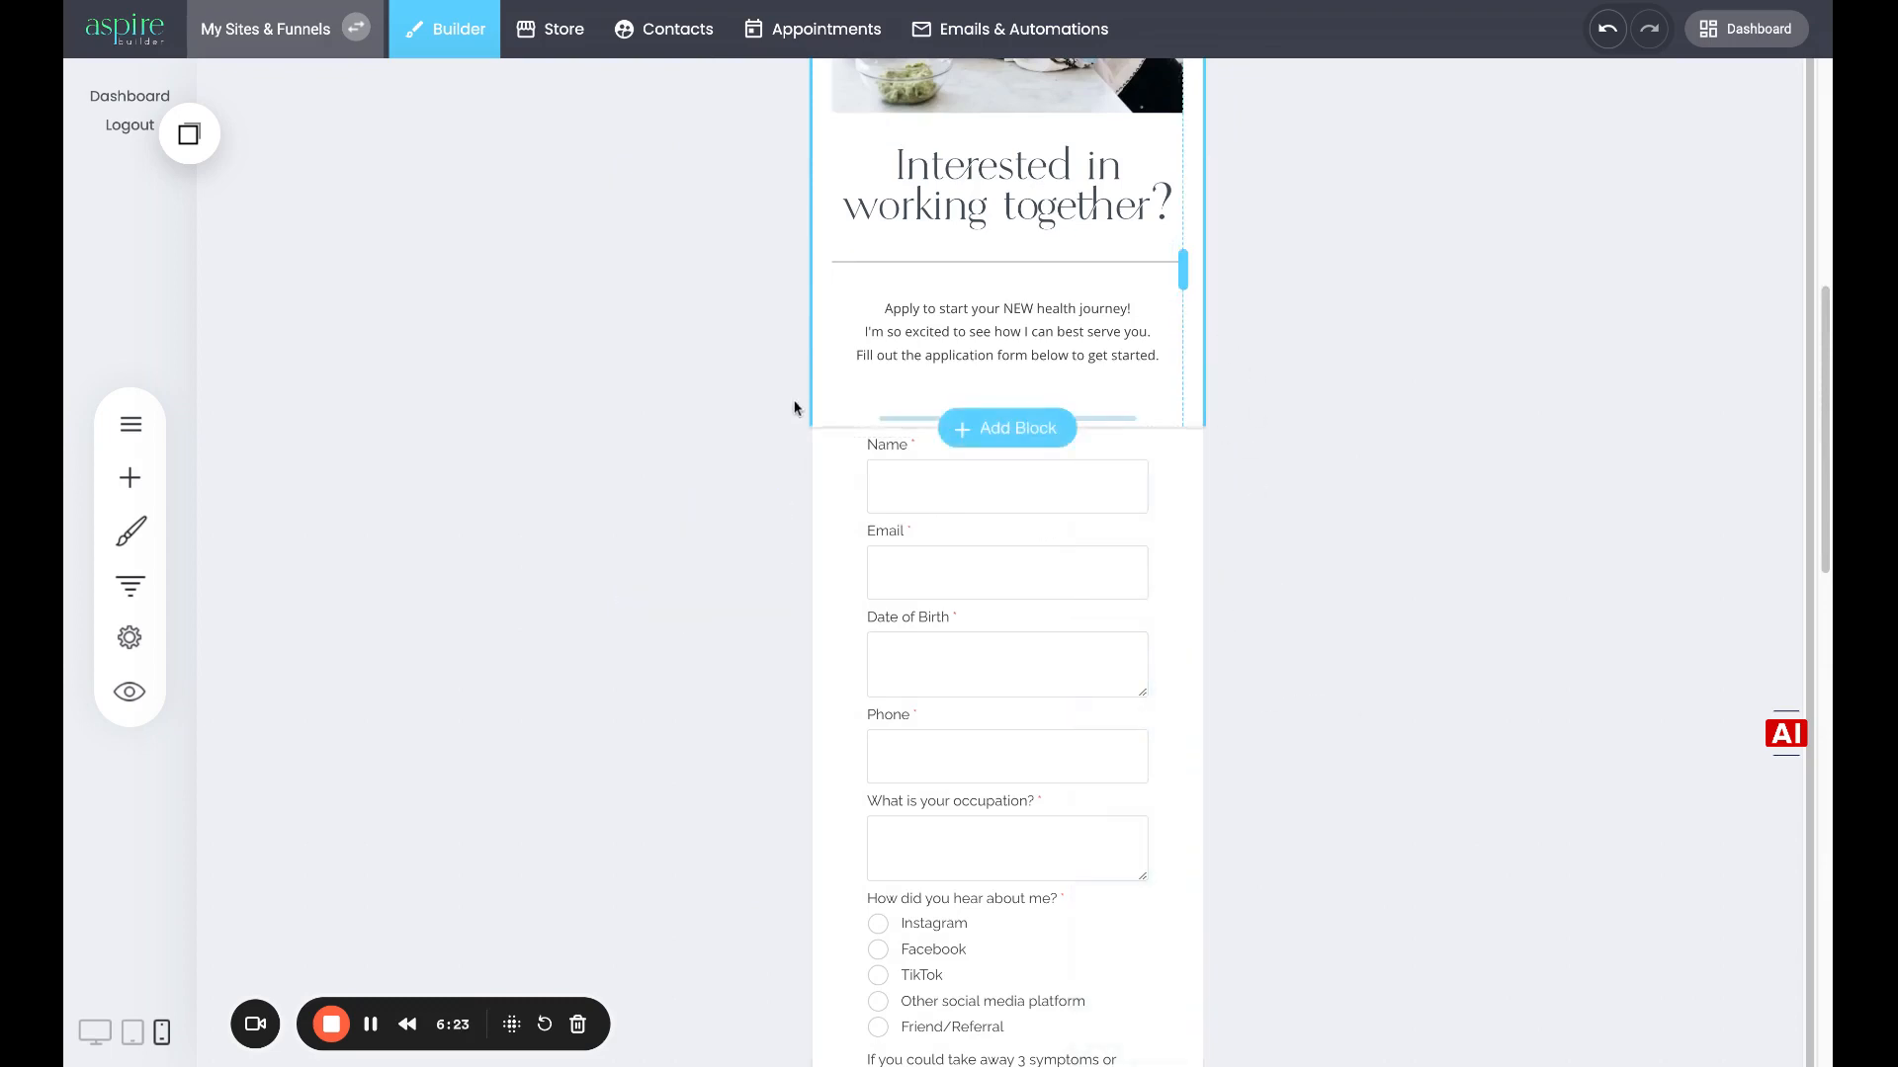
# - Check the form's settings and its thank you page's External Link option in the mobile view, and cancel the link selection
pyautogui.click(969, 552)
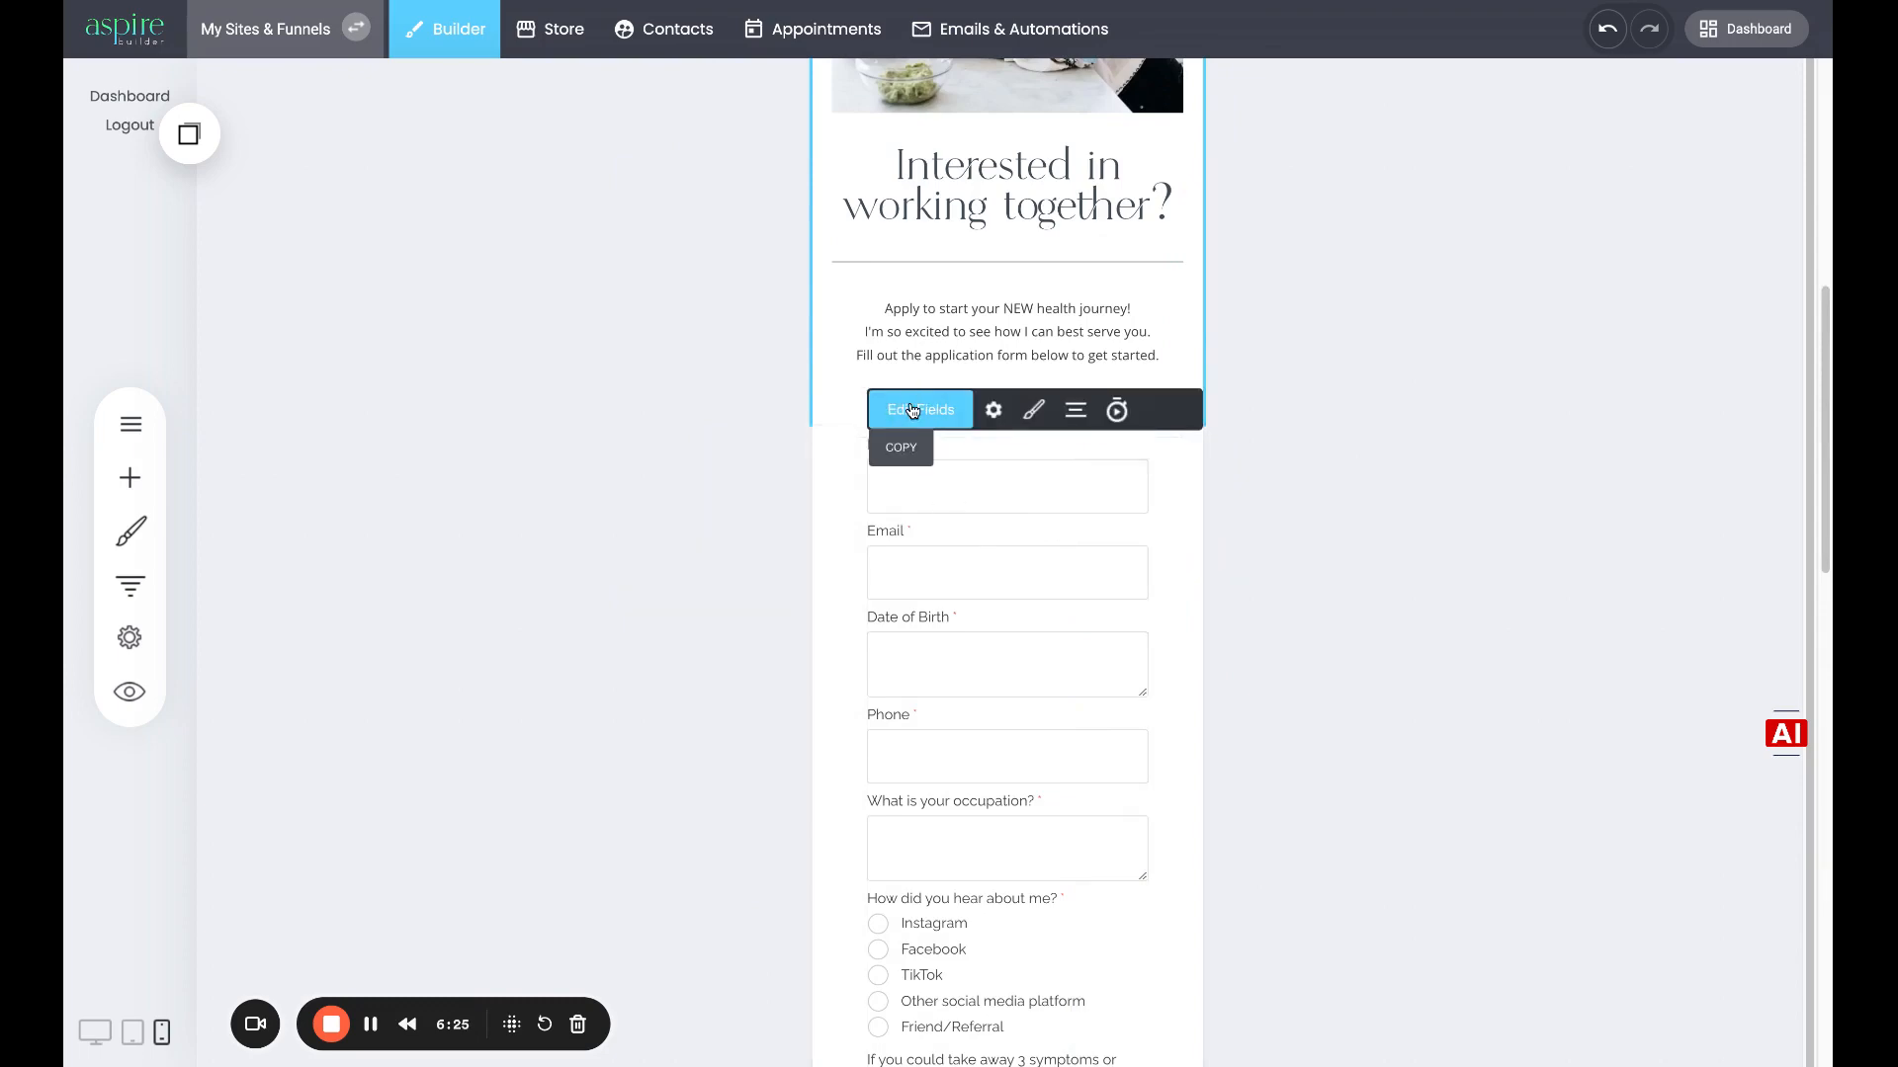
pyautogui.click(993, 409)
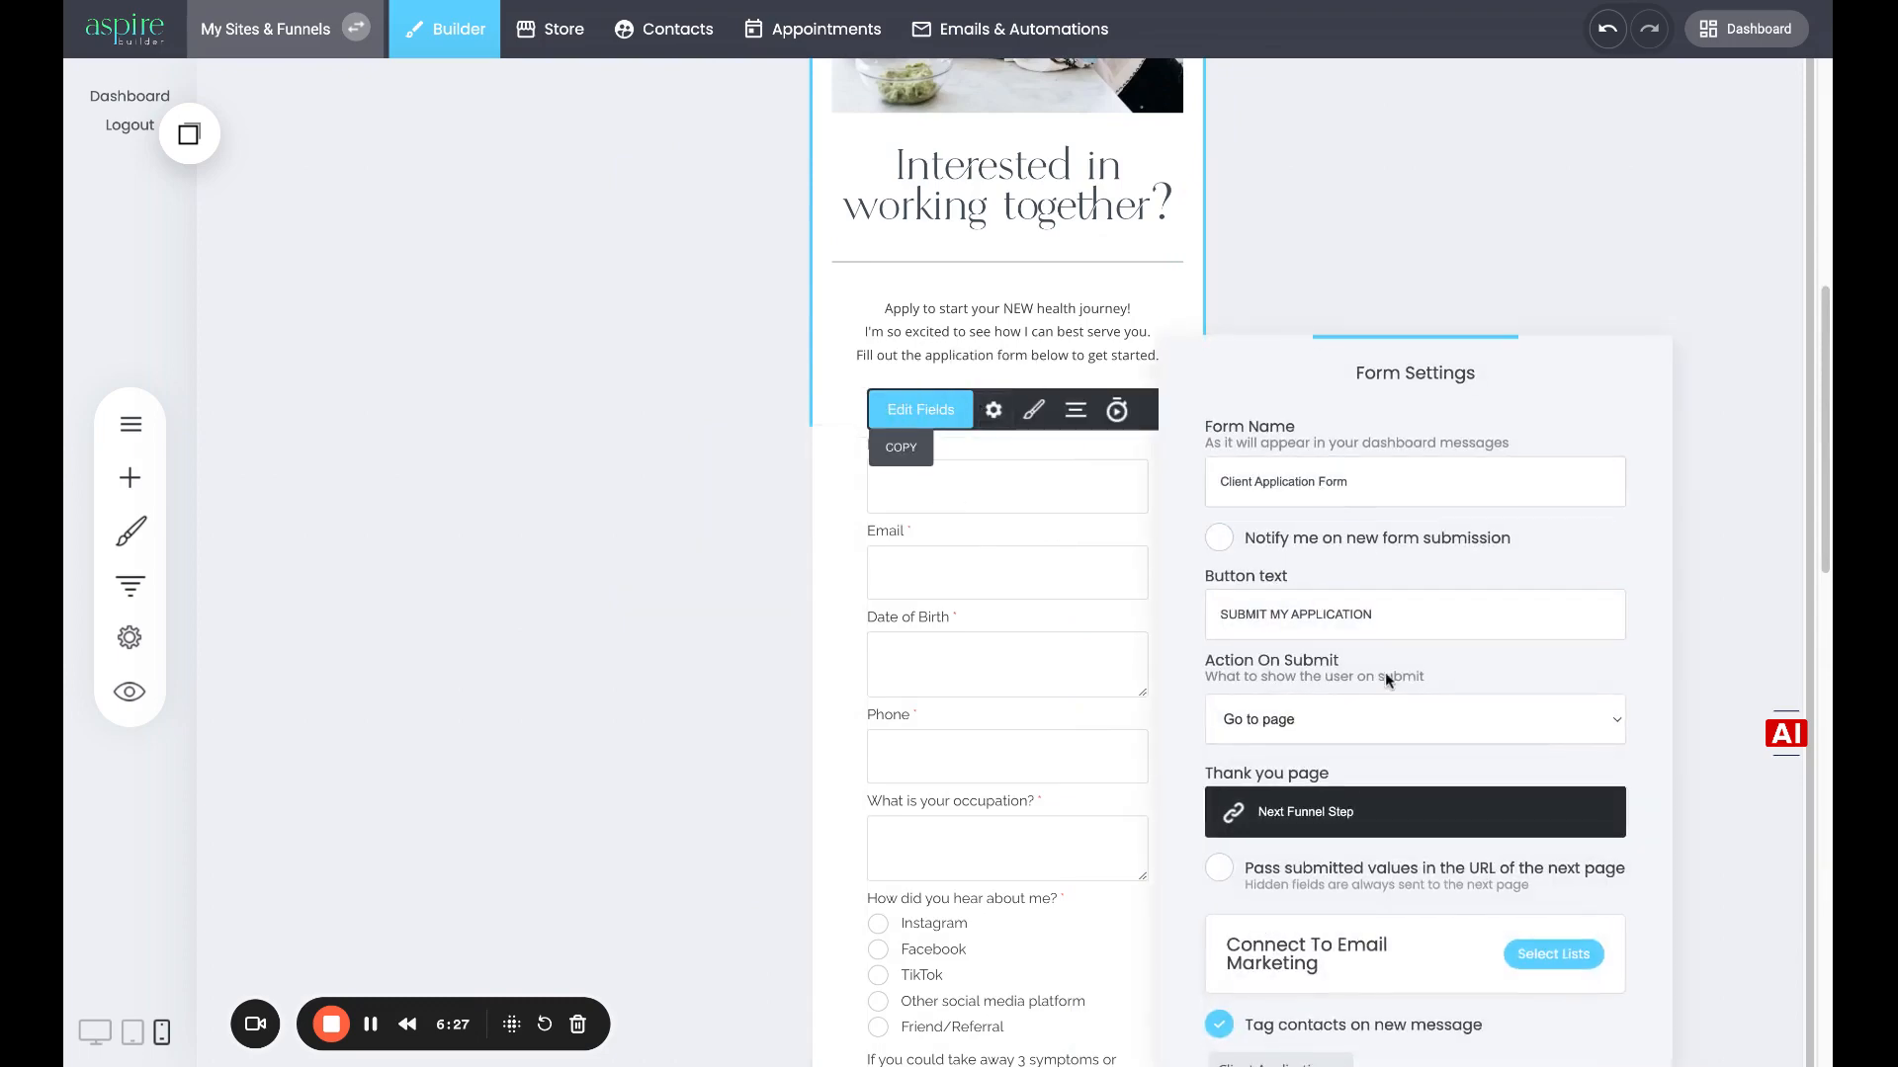
pyautogui.click(1292, 800)
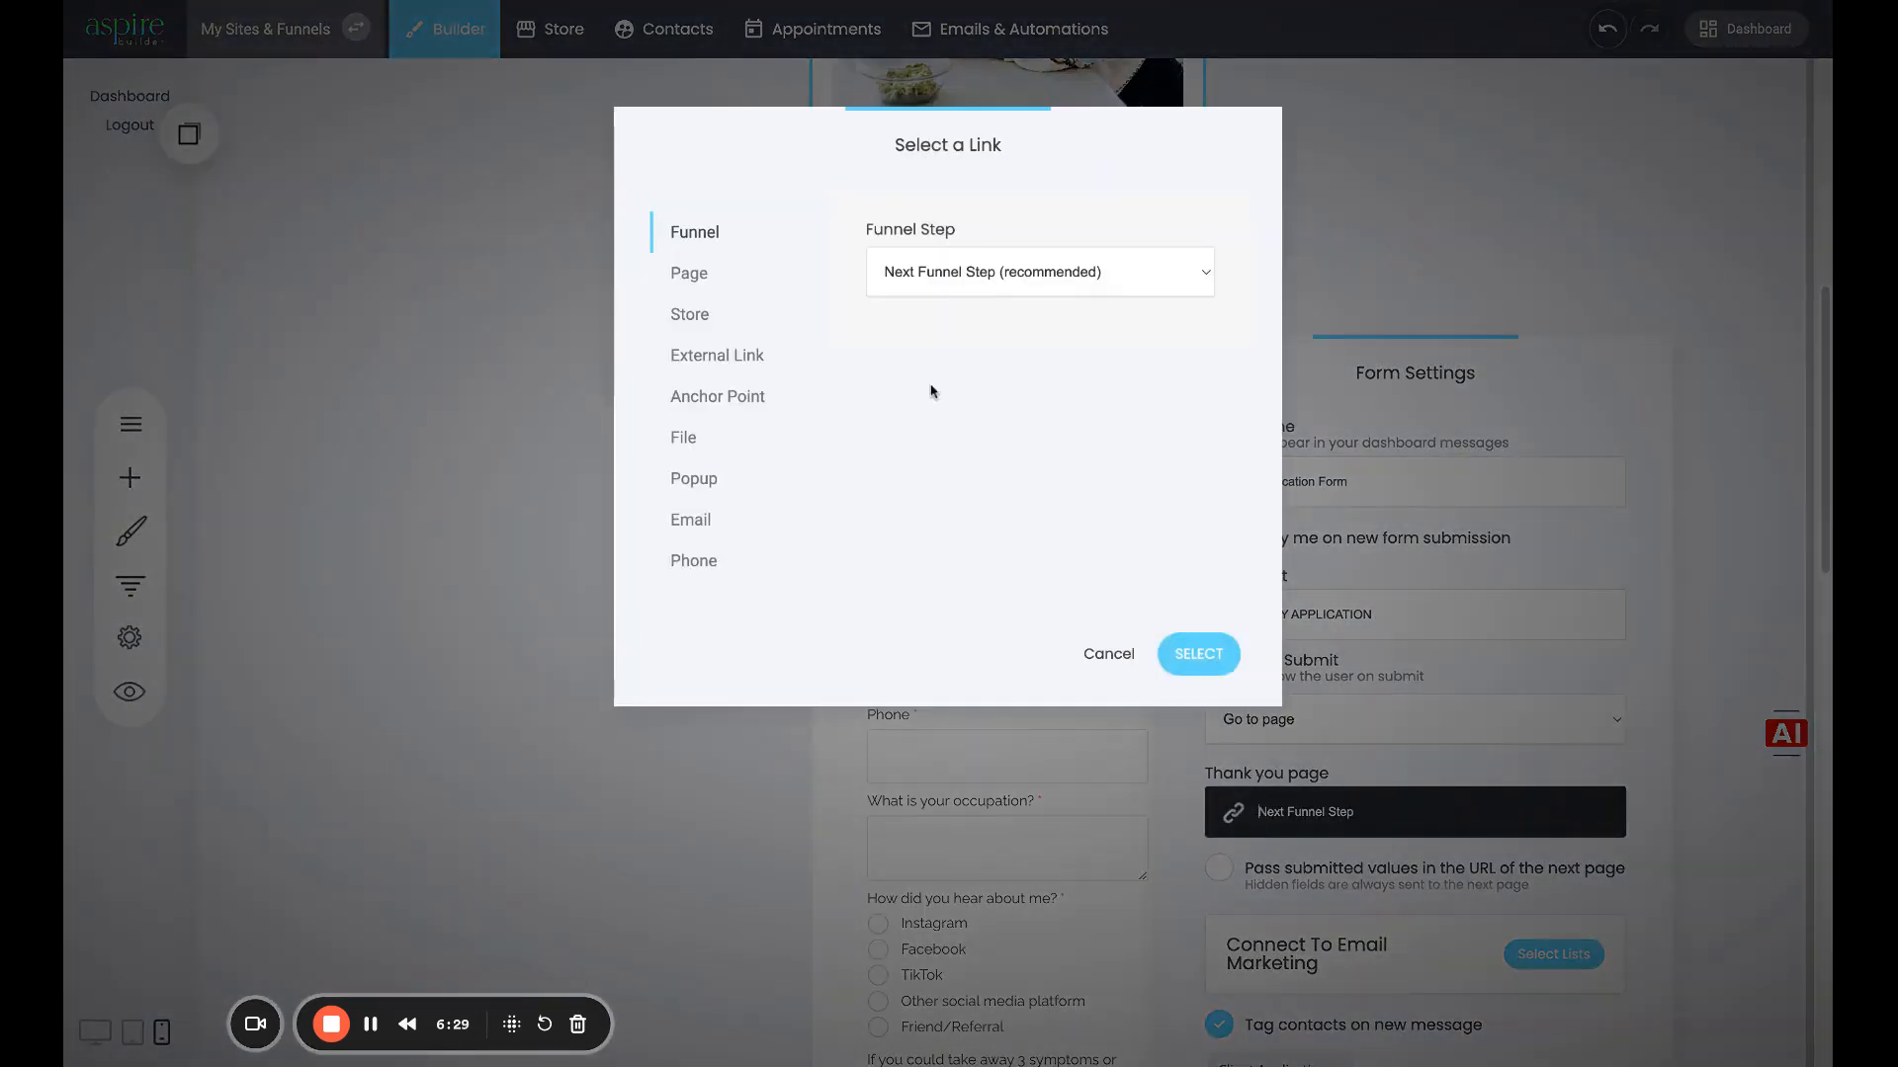
pyautogui.click(756, 364)
pyautogui.click(1105, 654)
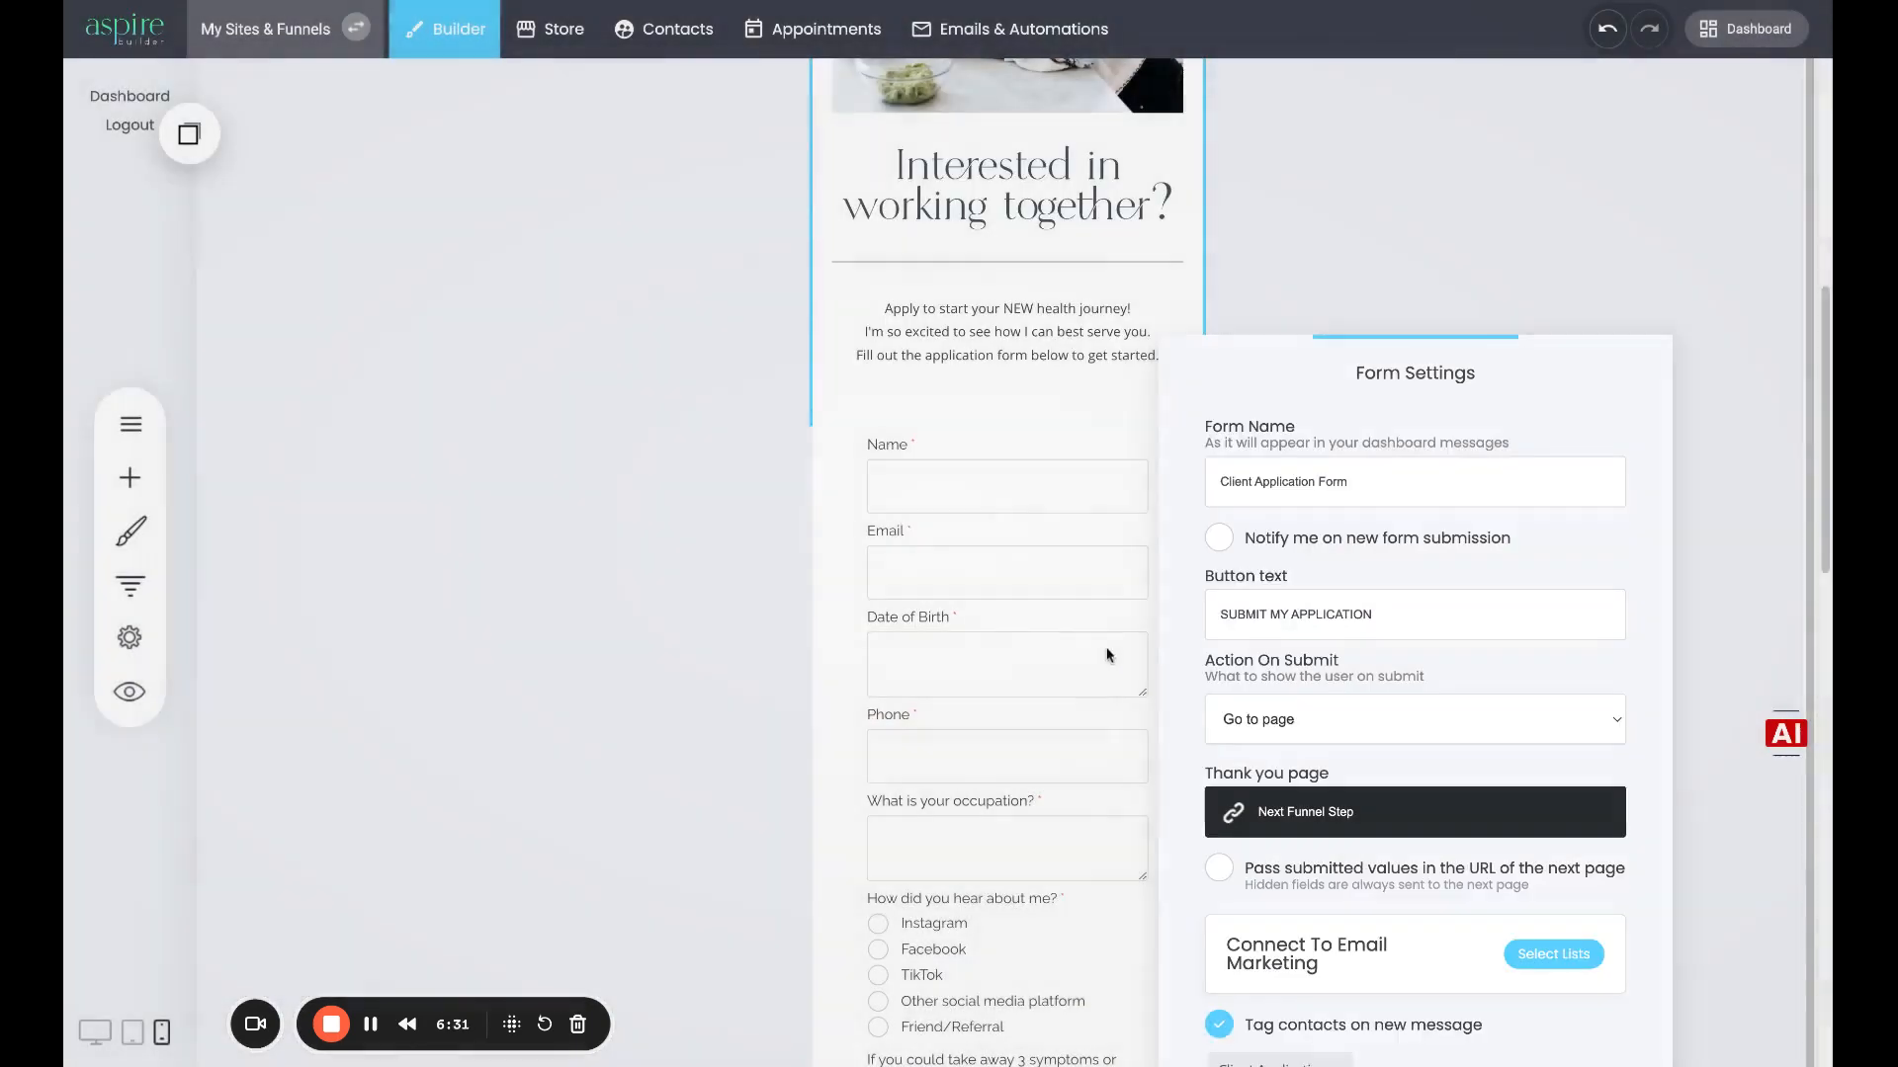
# - Return to the desktop view and look over the page from the header to the application form
pyautogui.scroll(-7, 1018, 553)
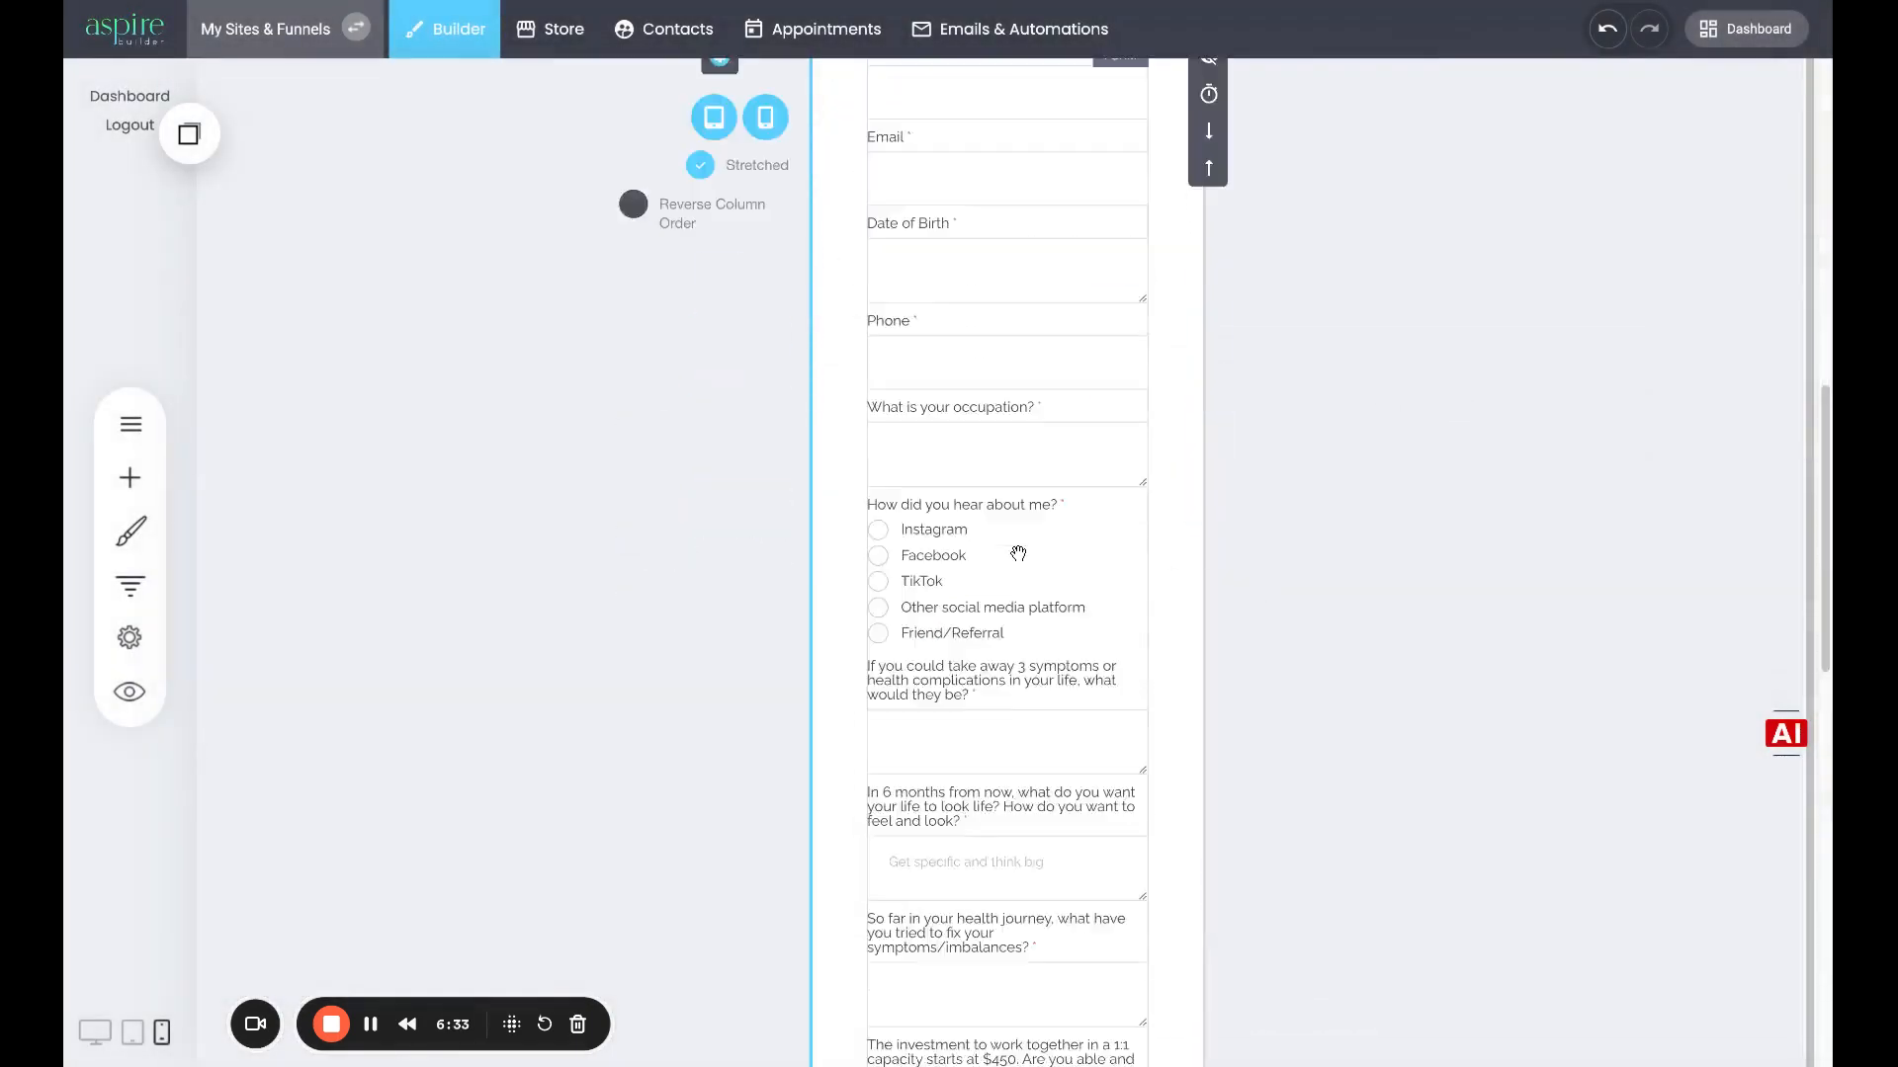
pyautogui.click(95, 1032)
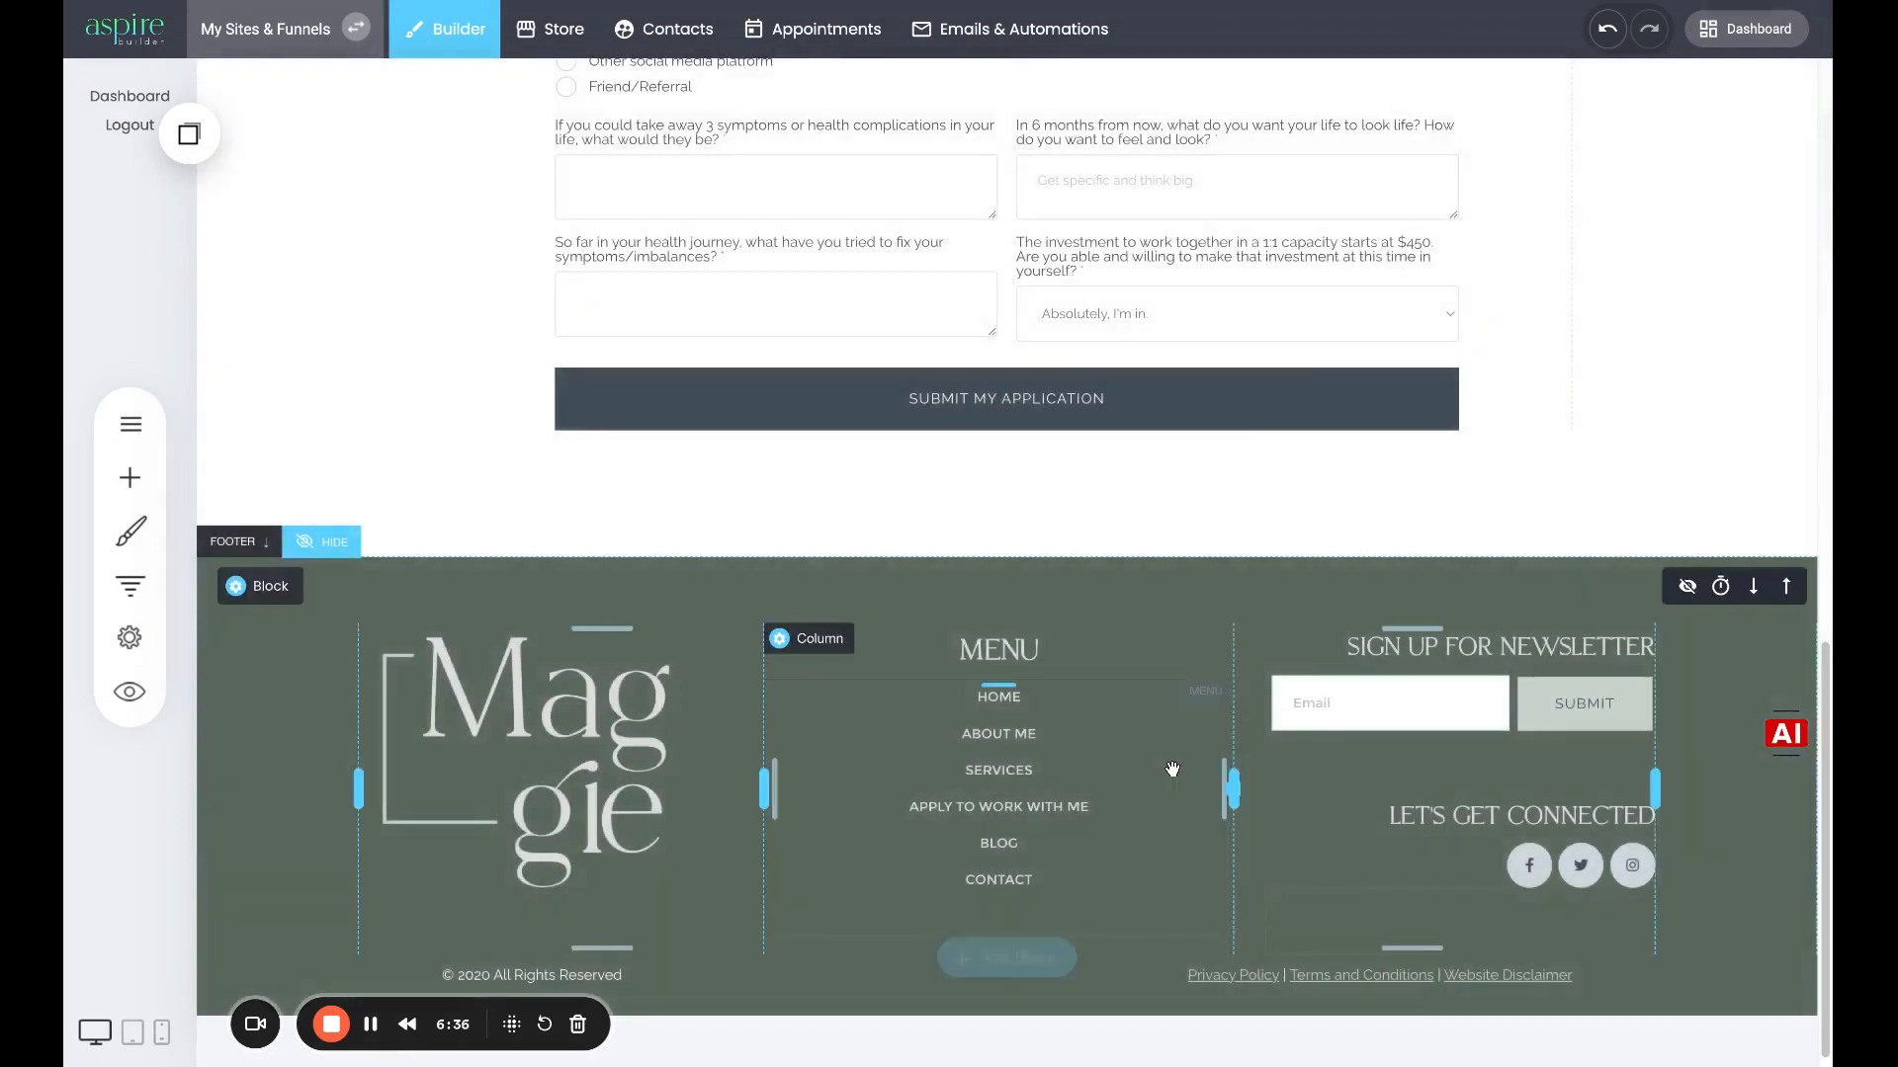
pyautogui.scroll(15, 1622, 474)
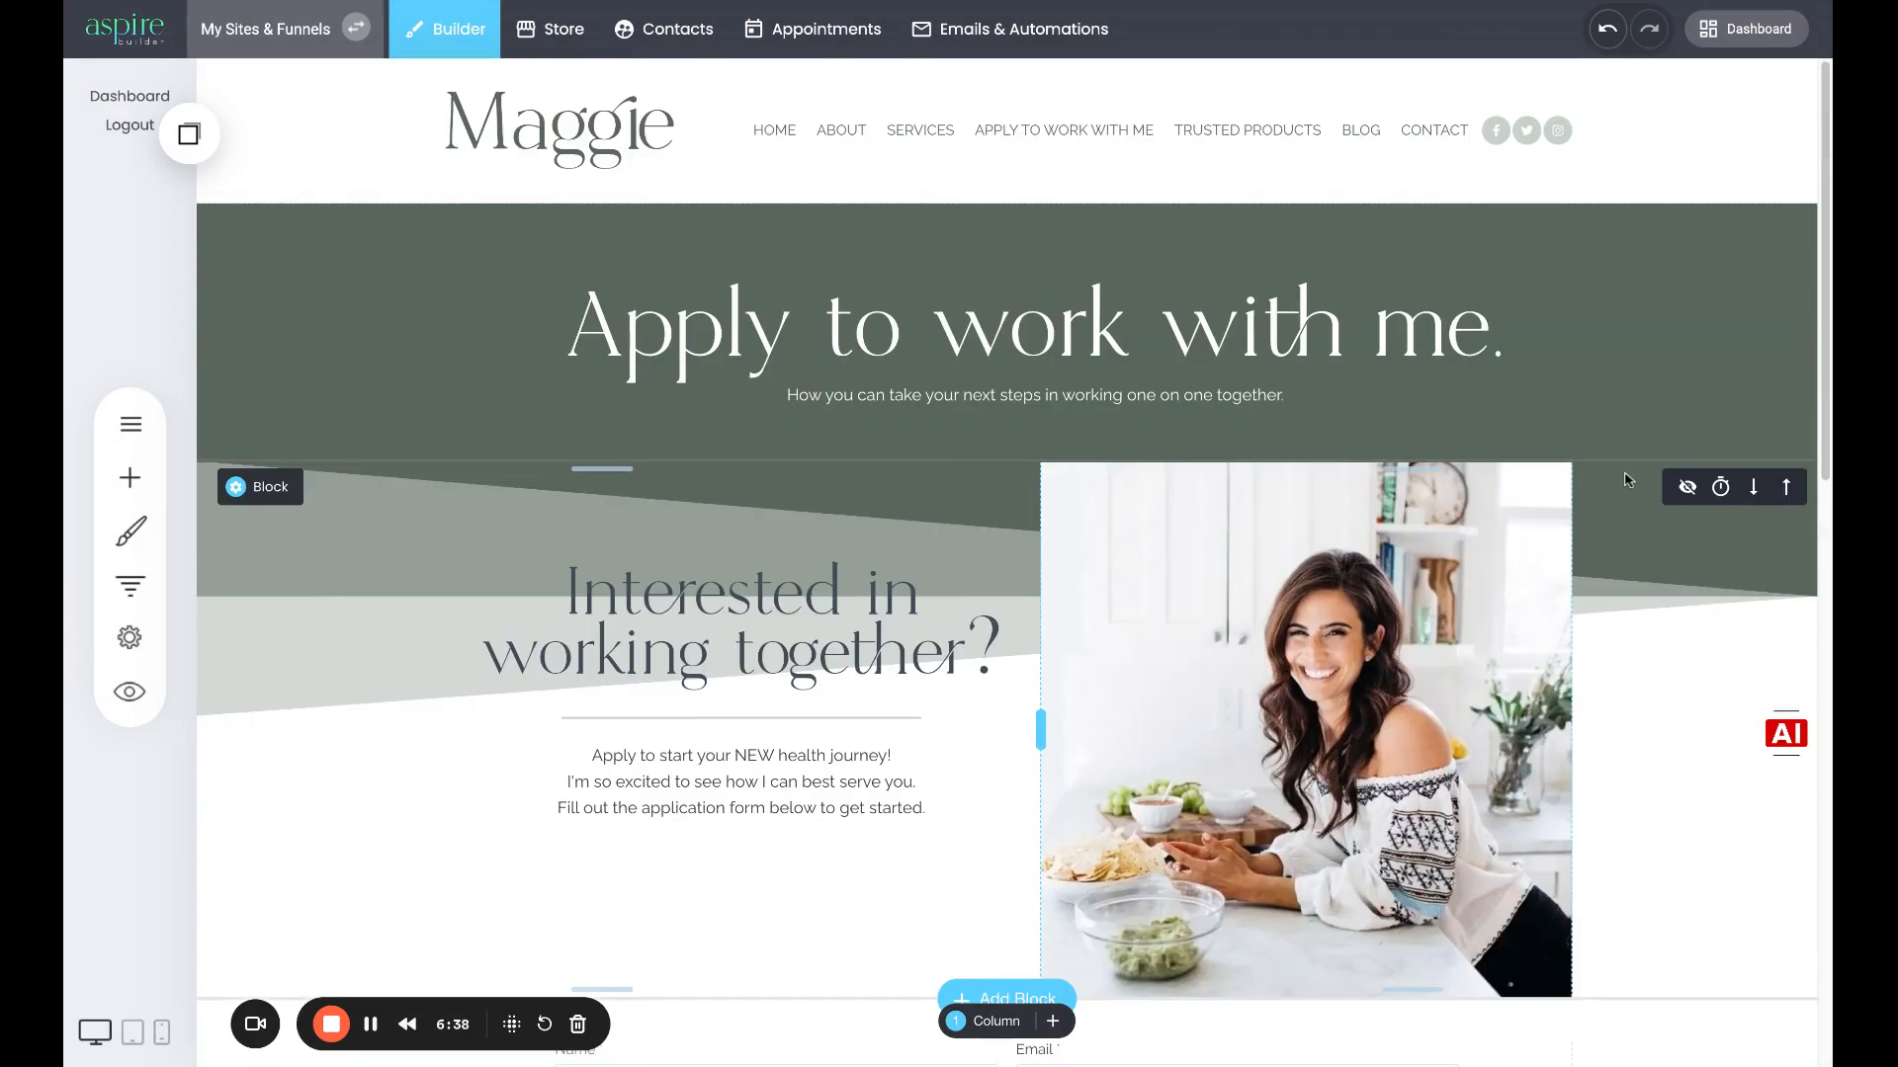
pyautogui.scroll(-8, 1624, 479)
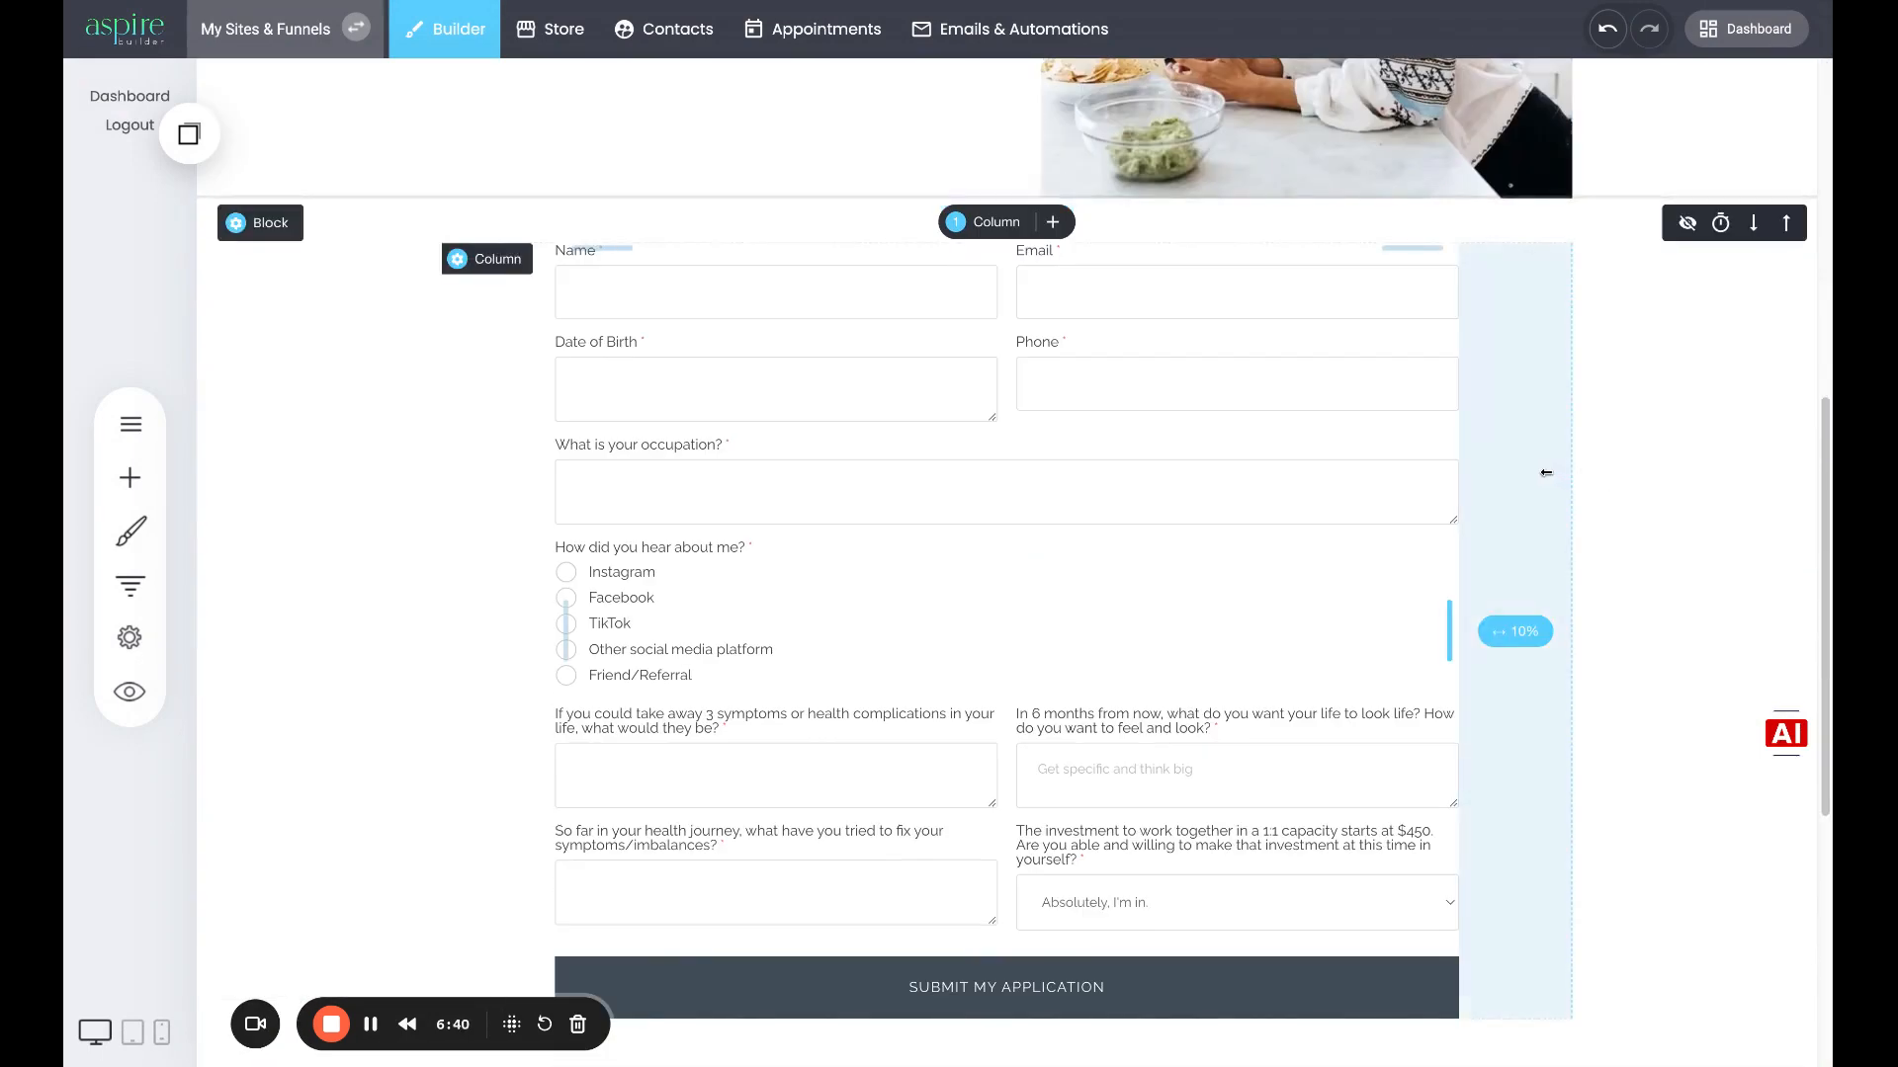